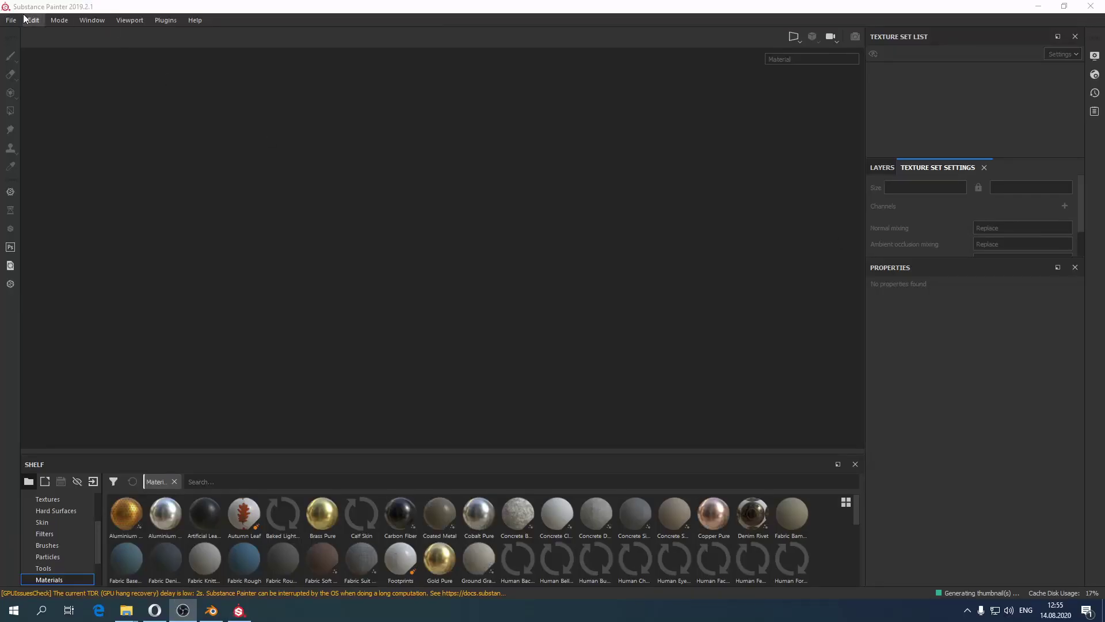
# Step: Create a new project from the Bun.fbx mesh with 4096 document resolution and OpenGL normal map format
pyautogui.click(11, 21)
pyautogui.click(21, 33)
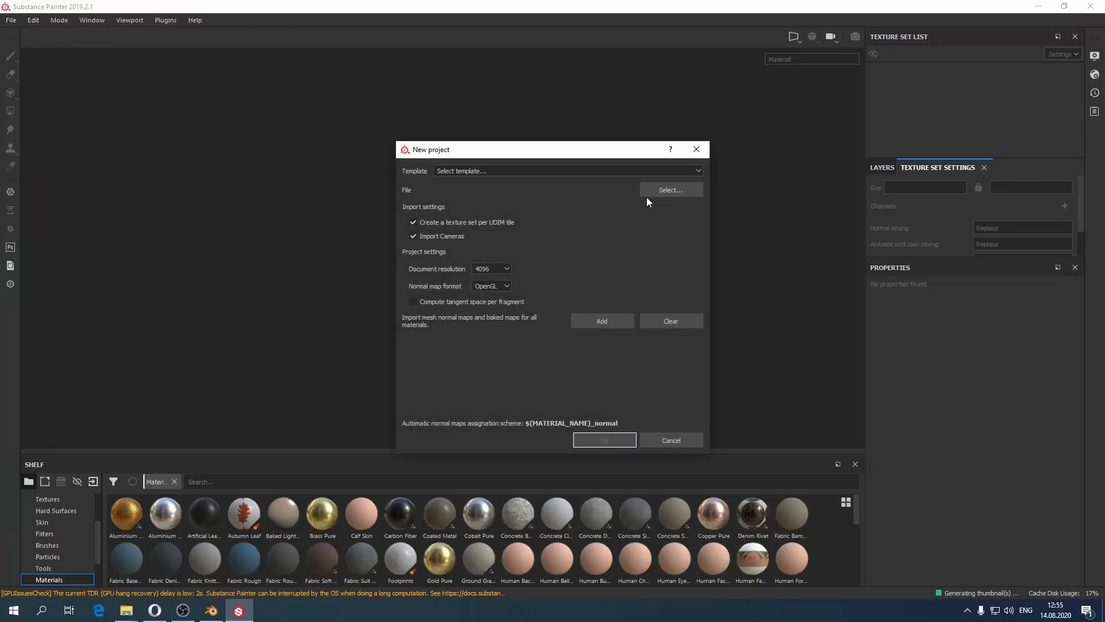
pyautogui.click(661, 194)
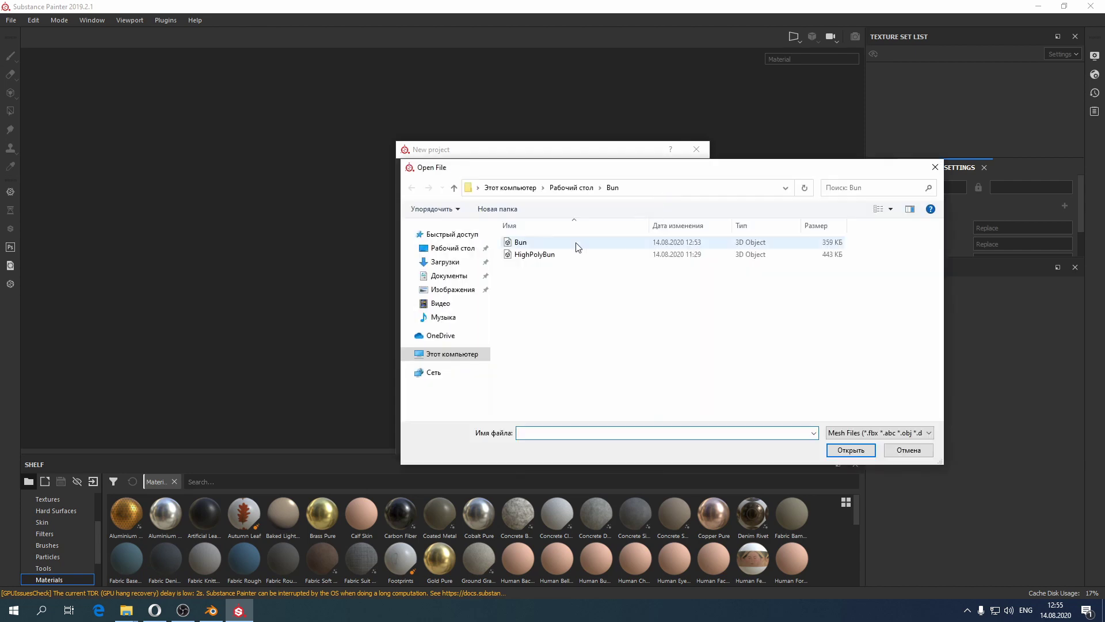
pyautogui.doubleClick(540, 242)
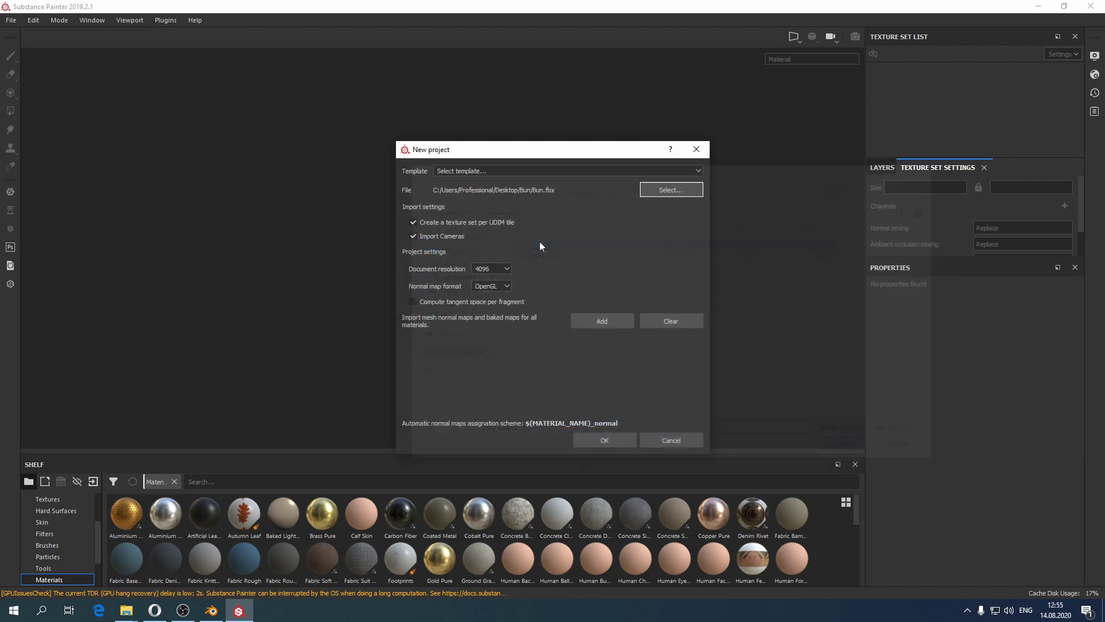
pyautogui.click(625, 438)
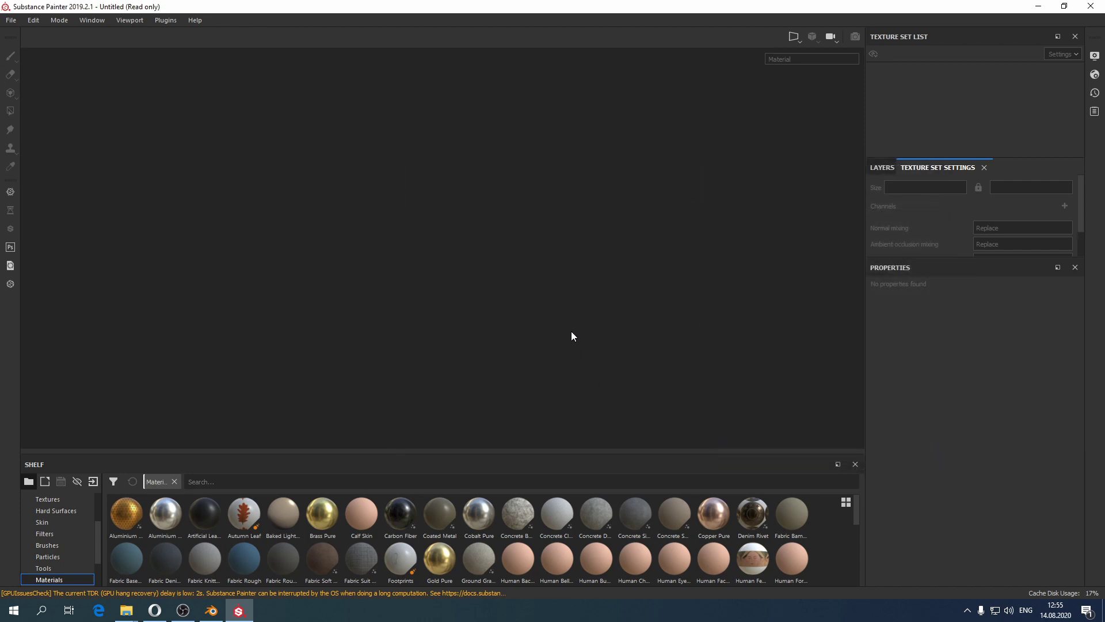
# Step: Hide the DefaultMaterial texture set holding the seeds and select the Material.003 texture set
pyautogui.scroll(4, 566, 327)
pyautogui.scroll(-3, 570, 321)
pyautogui.keyDown('alt'); pyautogui.moveTo(571, 334); pyautogui.dragTo(514, 374); pyautogui.keyUp('alt')
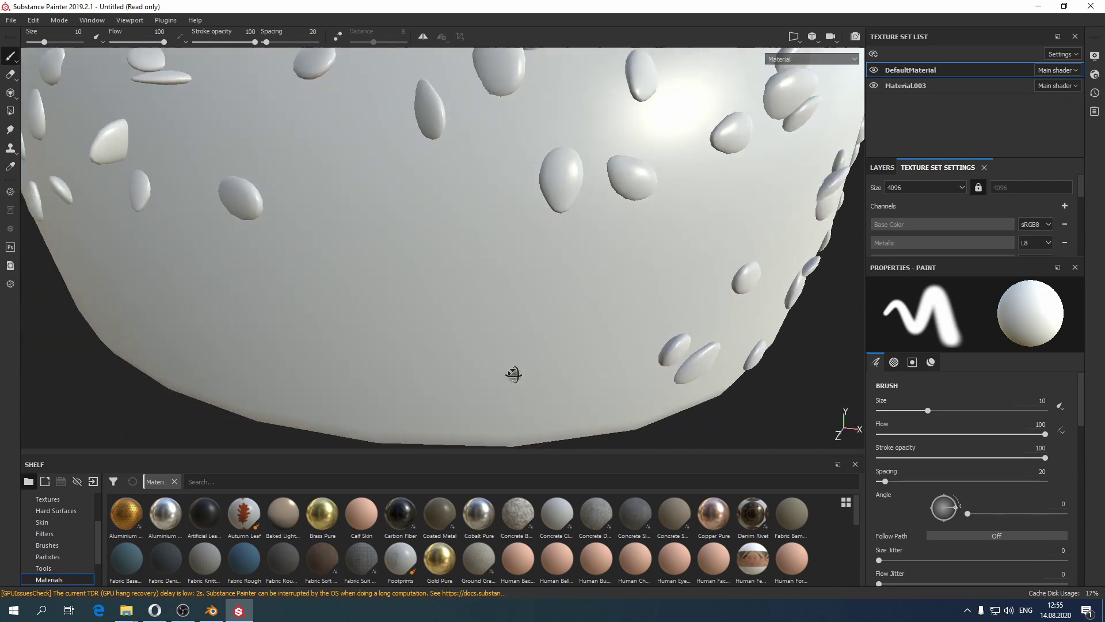
pyautogui.keyDown('alt'); pyautogui.moveTo(514, 374); pyautogui.dragTo(476, 3, button='right'); pyautogui.keyUp('alt')
pyautogui.keyDown('alt'); pyautogui.moveTo(542, 307); pyautogui.dragTo(482, 380); pyautogui.keyUp('alt')
pyautogui.keyDown('alt'); pyautogui.moveTo(300, 362); pyautogui.dragTo(460, 308, button='middle'); pyautogui.keyUp('alt')
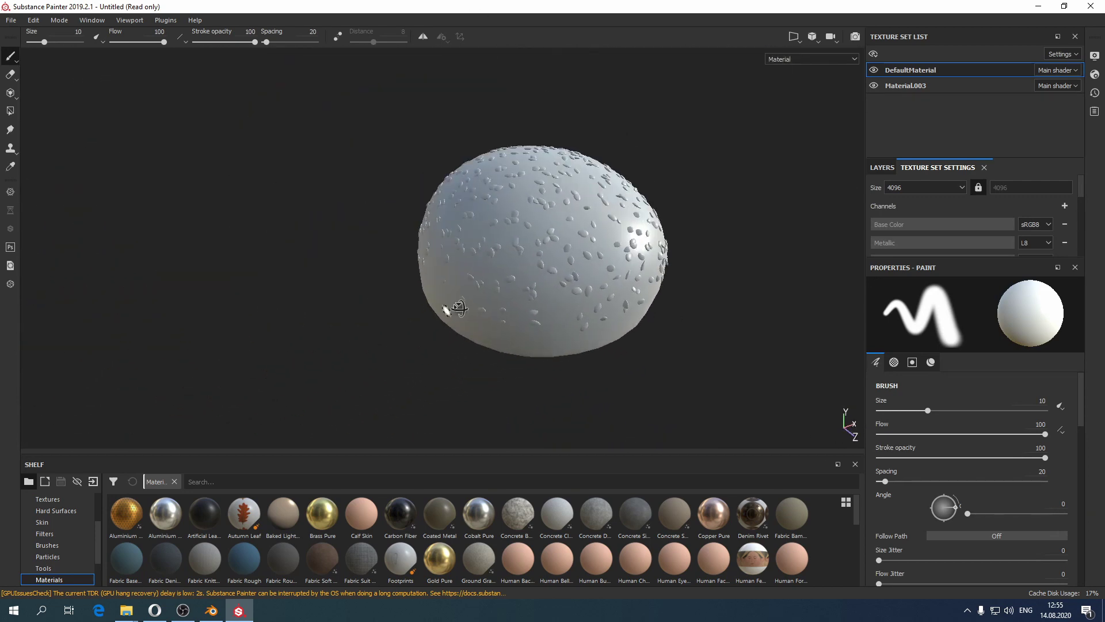
pyautogui.keyDown('alt'); pyautogui.moveTo(460, 308); pyautogui.dragTo(518, 299); pyautogui.keyUp('alt')
pyautogui.click(877, 69)
pyautogui.click(878, 72)
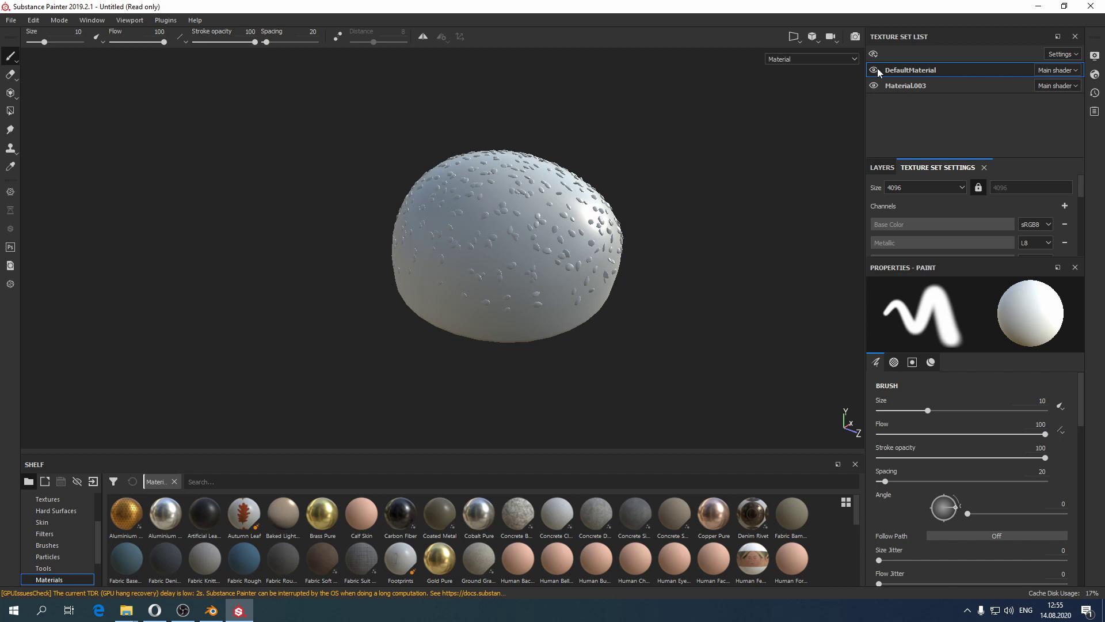
pyautogui.click(878, 72)
pyautogui.click(916, 92)
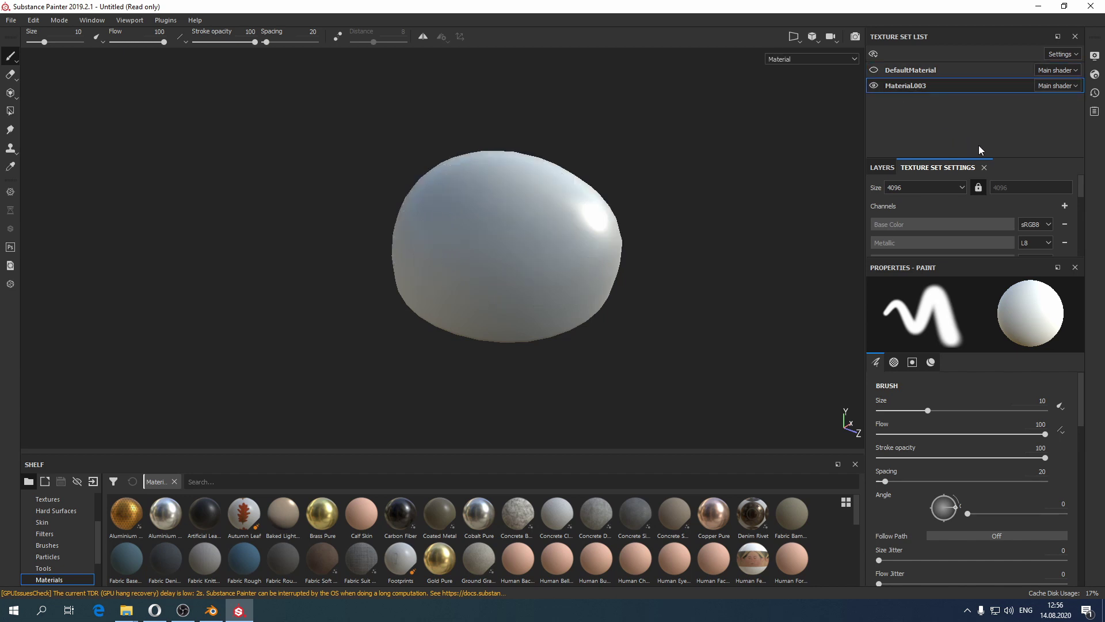
# Step: Set up mesh map baking for Material.003 with a 2048 output size and the high-poly bun file as the high definition mesh
pyautogui.scroll(-4, 970, 254)
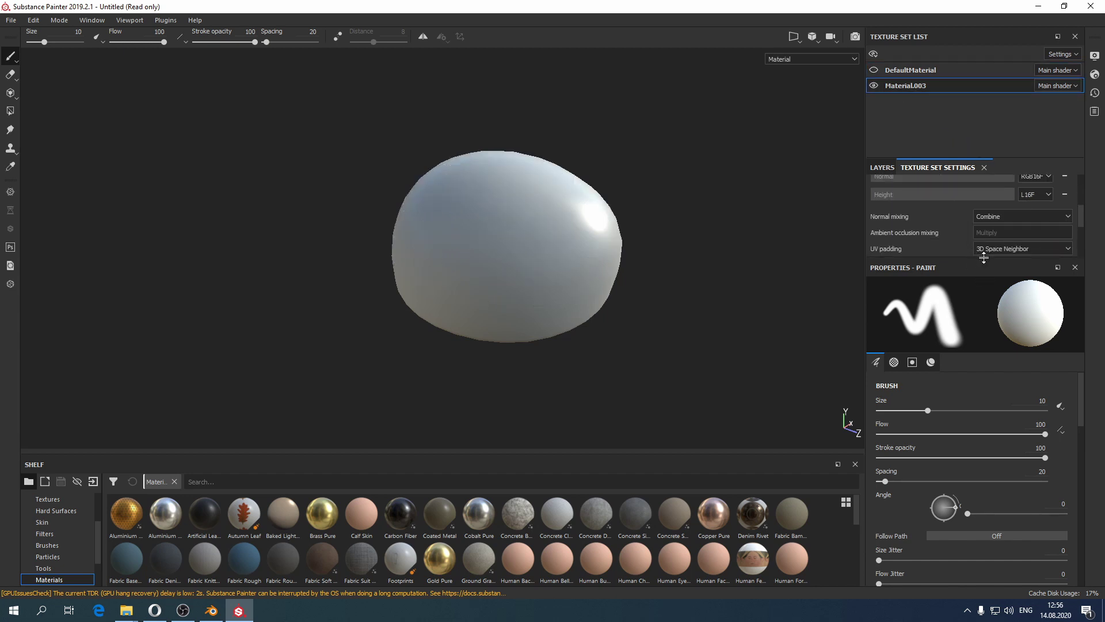
pyautogui.moveTo(984, 258)
pyautogui.mouseDown()
pyautogui.moveTo(987, 423)
pyautogui.moveTo(1018, 475)
pyautogui.mouseUp()
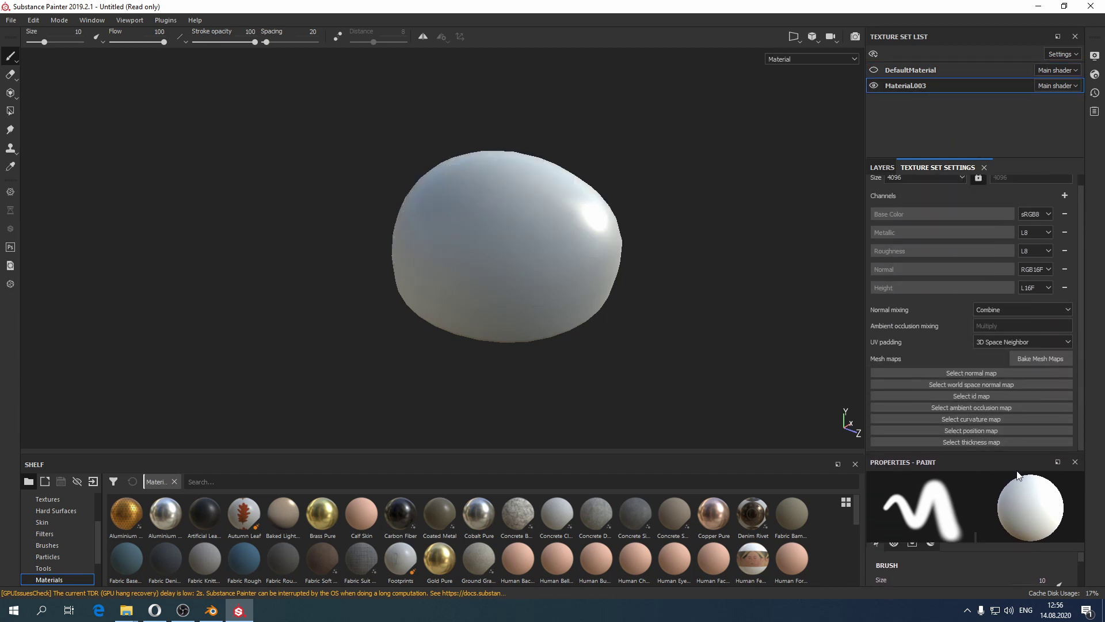
pyautogui.click(1030, 360)
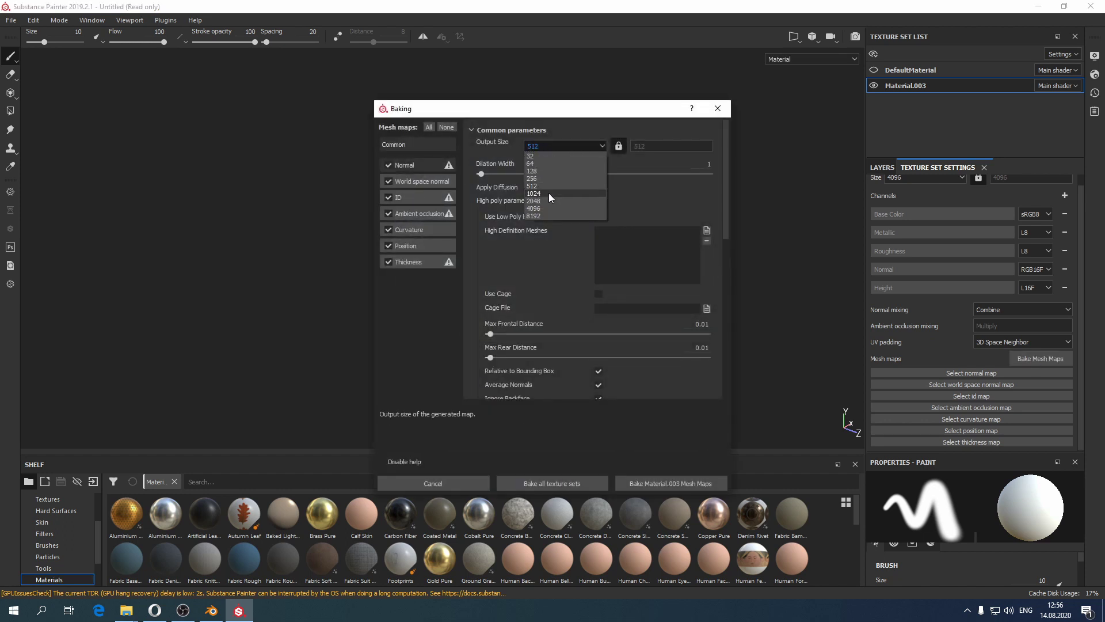
pyautogui.click(547, 201)
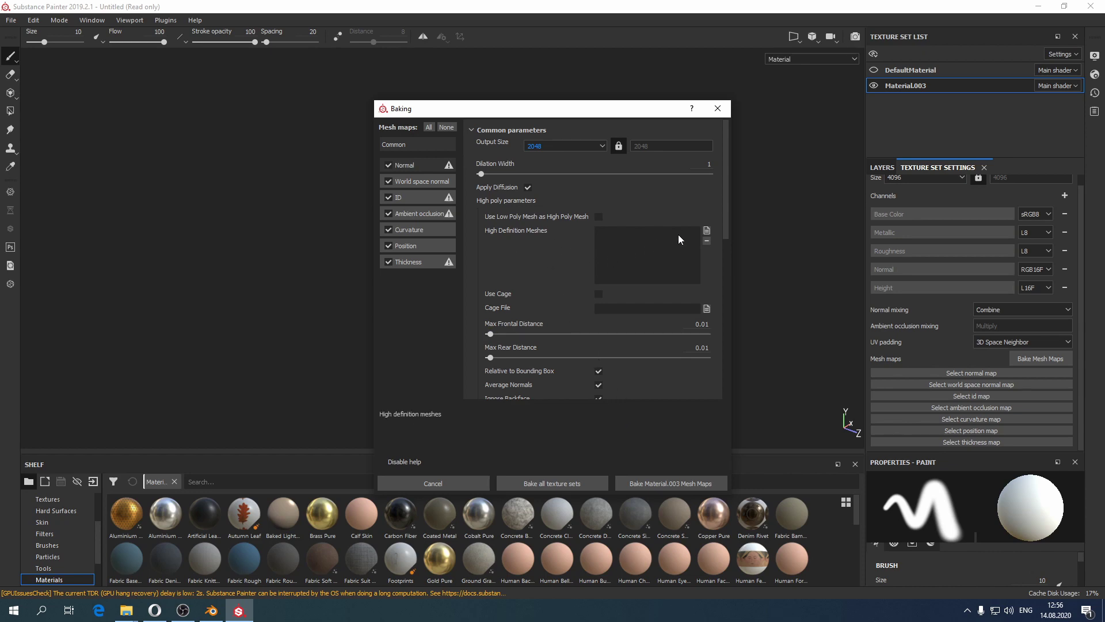
pyautogui.click(707, 230)
pyautogui.doubleClick(553, 221)
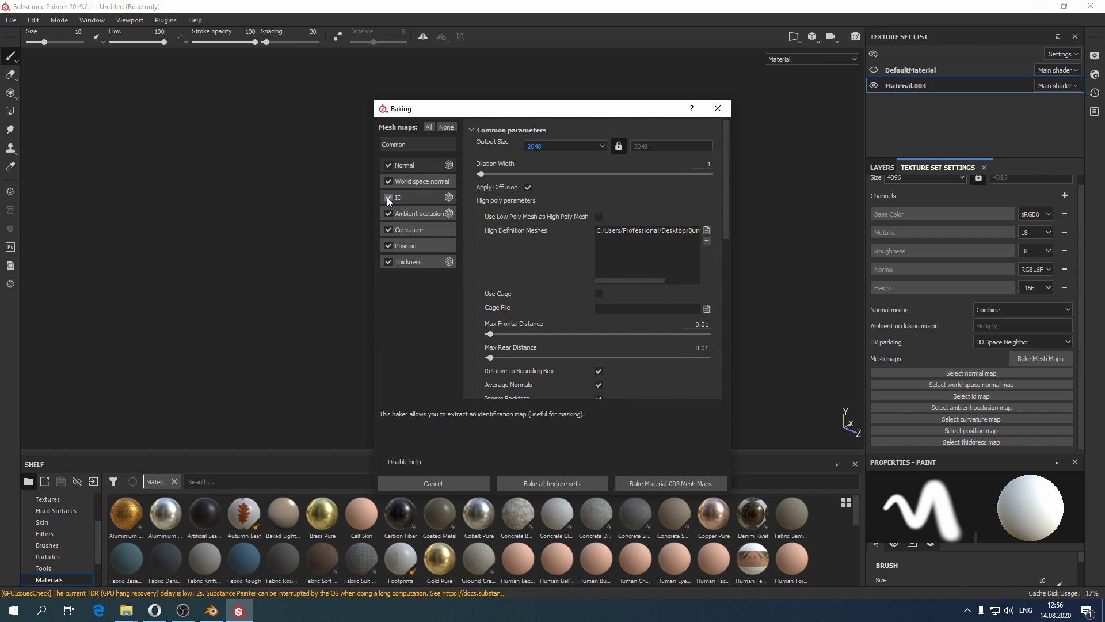
# Step: Exclude the ID and Thickness maps and bake the remaining mesh maps for Material.003
pyautogui.click(388, 197)
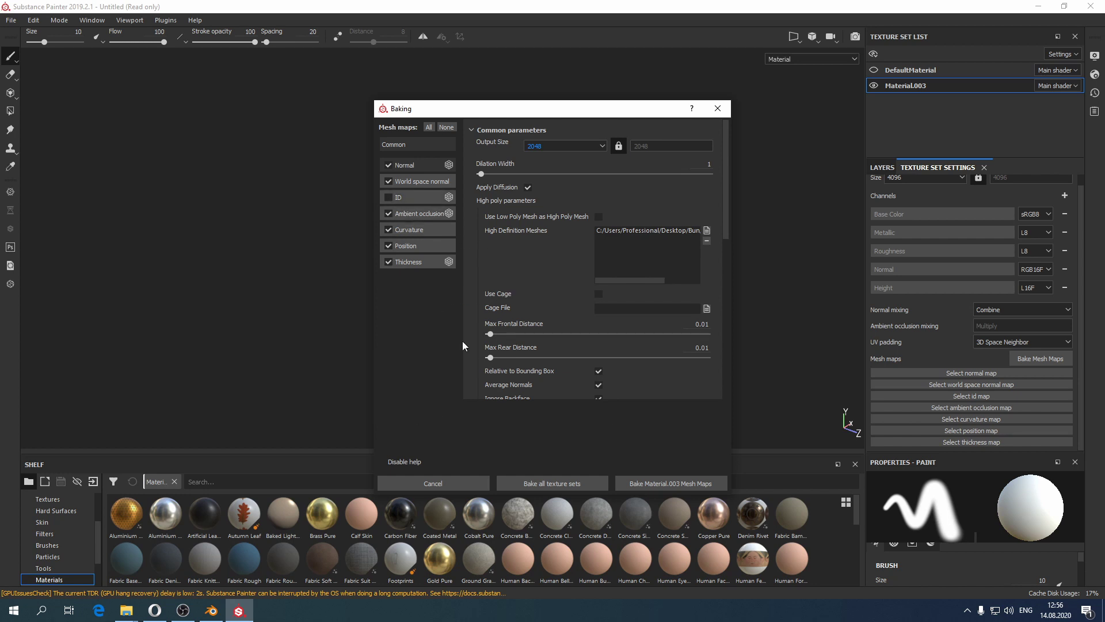
pyautogui.click(388, 261)
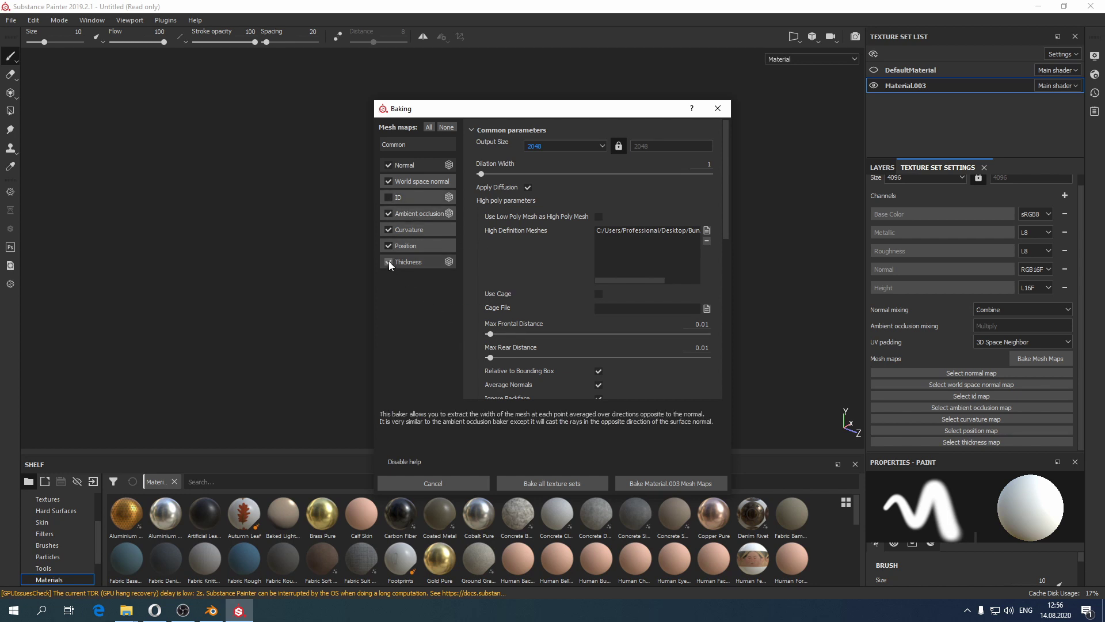
pyautogui.click(668, 485)
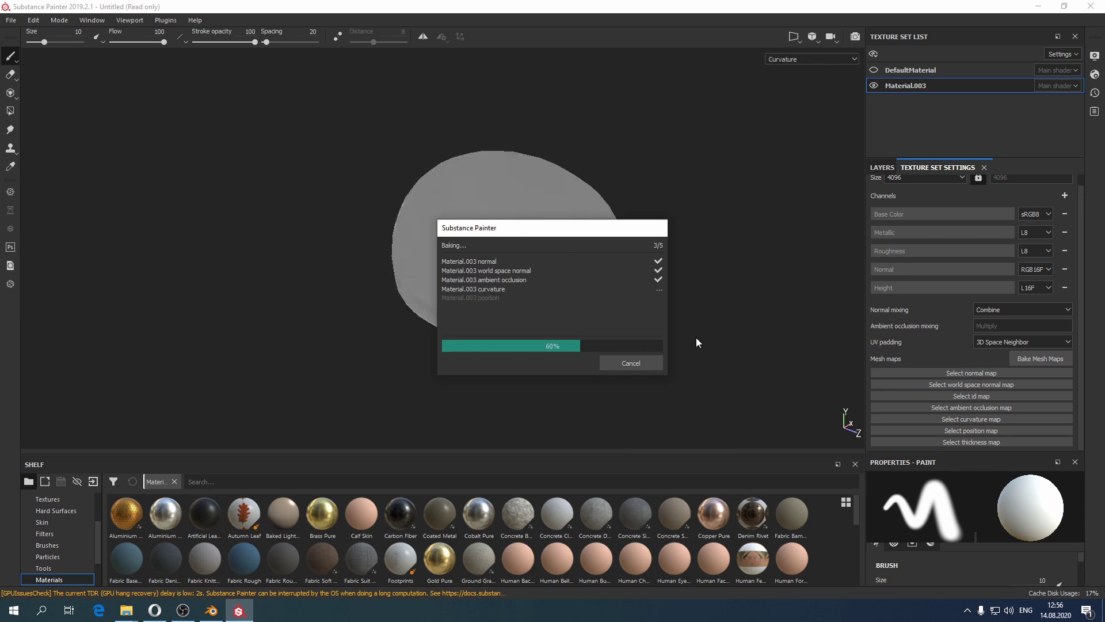
pyautogui.click(634, 363)
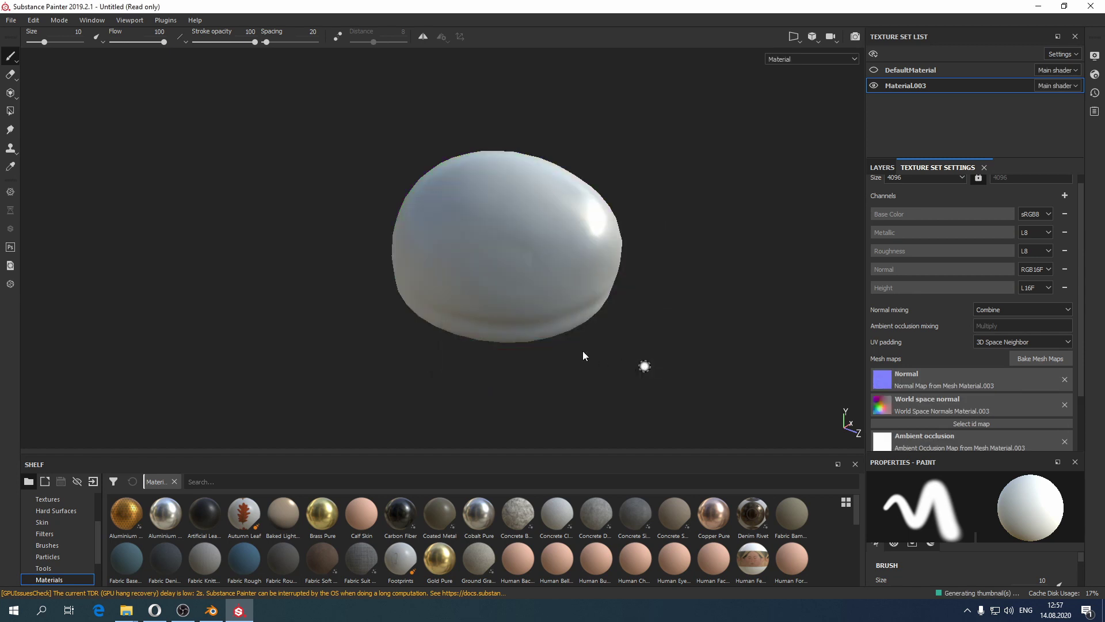
# Step: Examine the baked bun surface from several angles and under different lighting directions
pyautogui.keyDown('alt'); pyautogui.moveTo(583, 353); pyautogui.dragTo(512, 262); pyautogui.keyUp('alt')
pyautogui.keyDown('alt'); pyautogui.moveTo(623, 276); pyautogui.dragTo(499, 234, button='middle'); pyautogui.keyUp('alt')
pyautogui.keyDown('alt'); pyautogui.moveTo(499, 234); pyautogui.dragTo(612, 400, button='right'); pyautogui.keyUp('alt')
pyautogui.keyDown('shift'); pyautogui.moveTo(545, 362); pyautogui.dragTo(442, 351, button='right'); pyautogui.keyUp('shift')
pyautogui.keyDown('alt'); pyautogui.moveTo(442, 351); pyautogui.dragTo(738, 350); pyautogui.keyUp('alt')
pyautogui.keyDown('alt'); pyautogui.moveTo(738, 350); pyautogui.dragTo(393, 119, button='right'); pyautogui.keyUp('alt')
pyautogui.keyDown('alt'); pyautogui.moveTo(459, 236); pyautogui.dragTo(557, 237, button='middle'); pyautogui.keyUp('alt')
pyautogui.keyDown('alt'); pyautogui.moveTo(567, 271); pyautogui.dragTo(585, 317); pyautogui.keyUp('alt')
pyautogui.keyDown('alt'); pyautogui.moveTo(578, 331); pyautogui.dragTo(561, 340, button='middle'); pyautogui.keyUp('alt')
pyautogui.keyDown('shift'); pyautogui.moveTo(547, 356); pyautogui.dragTo(405, 355, button='right'); pyautogui.keyUp('shift')
pyautogui.moveTo(414, 356)
pyautogui.keyDown('alt'); pyautogui.mouseDown()
pyautogui.moveTo(561, 360)
pyautogui.moveTo(518, 382)
pyautogui.moveTo(504, 339)
pyautogui.moveTo(489, 349)
pyautogui.moveTo(556, 373)
pyautogui.moveTo(708, 383)
pyautogui.moveTo(607, 284)
pyautogui.moveTo(633, 276)
pyautogui.mouseUp(); pyautogui.keyUp('alt')
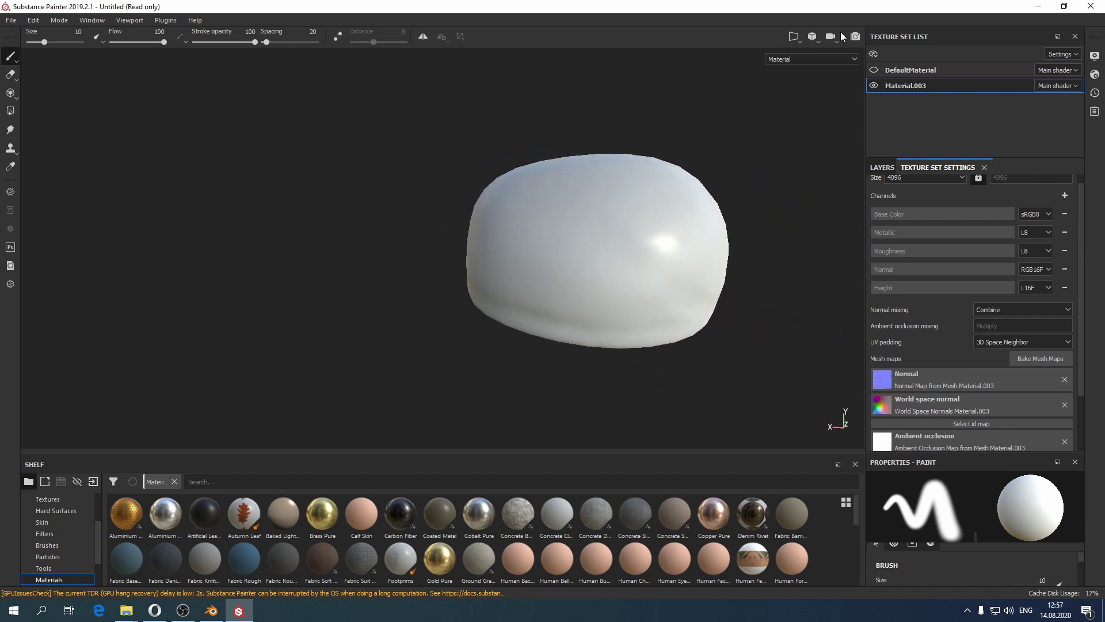
# Step: Make the DefaultMaterial texture set visible again and look over the bun together with its seeds
pyautogui.click(874, 70)
pyautogui.scroll(-4, 501, 247)
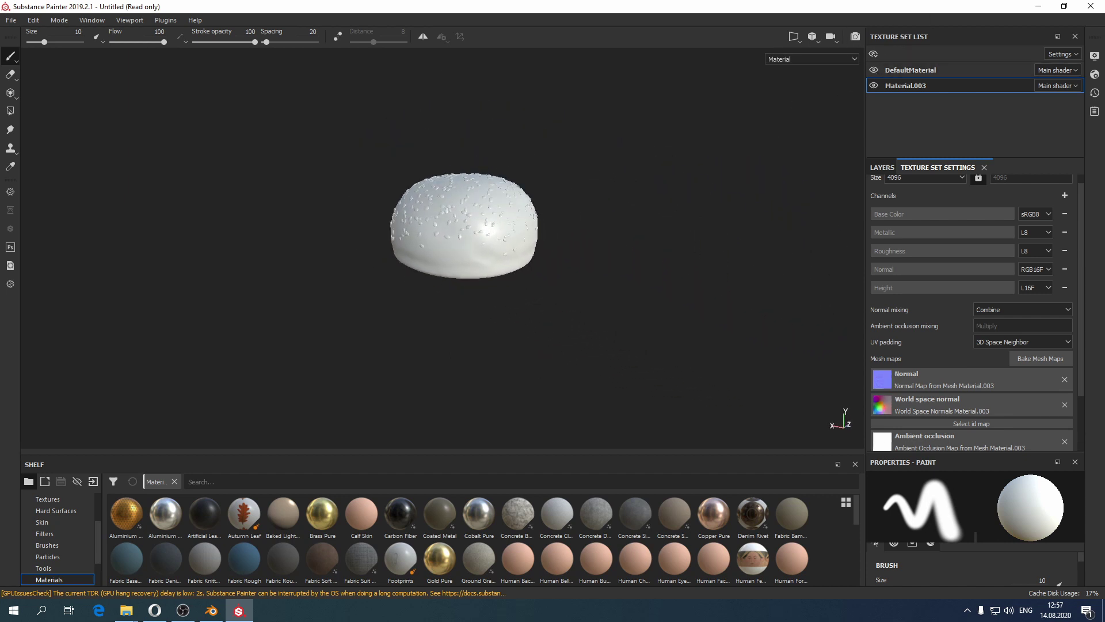
pyautogui.scroll(4, 481, 264)
pyautogui.keyDown('alt'); pyautogui.moveTo(482, 265); pyautogui.dragTo(499, 284); pyautogui.keyUp('alt')
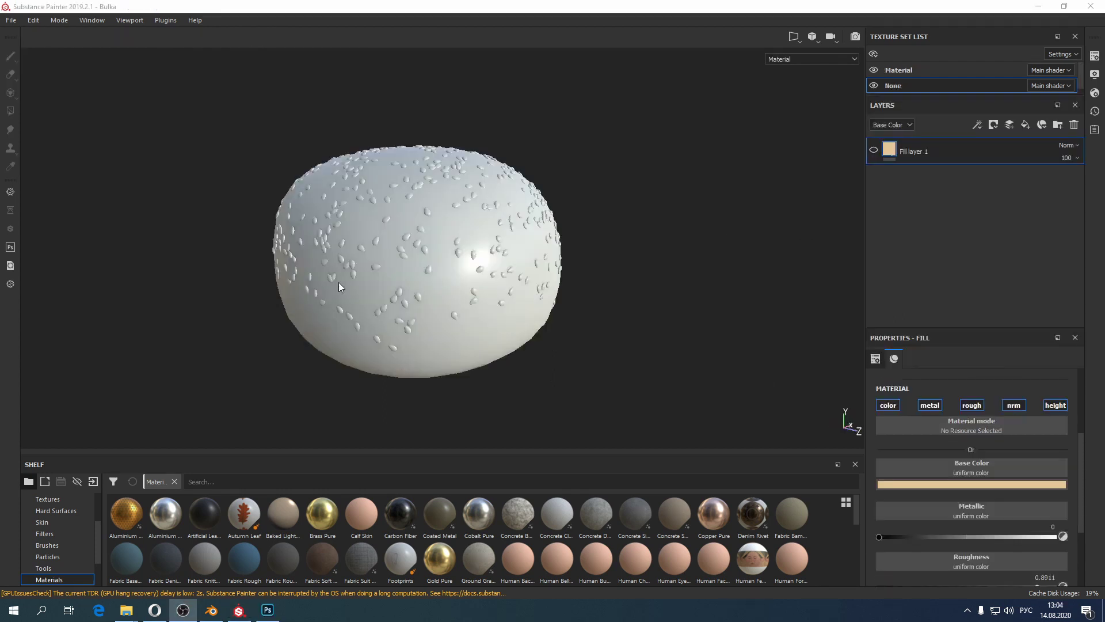
# Step: In the Bulka project, identify the seeds by toggling the None texture set's visibility, and show its beige Fill layer 1
pyautogui.keyDown('alt'); pyautogui.moveTo(516, 311); pyautogui.dragTo(481, 270); pyautogui.keyUp('alt')
pyautogui.keyDown('alt'); pyautogui.moveTo(482, 268); pyautogui.dragTo(475, 304, button='middle'); pyautogui.keyUp('alt')
pyautogui.keyDown('alt'); pyautogui.moveTo(475, 304); pyautogui.dragTo(501, 257, button='right'); pyautogui.keyUp('alt')
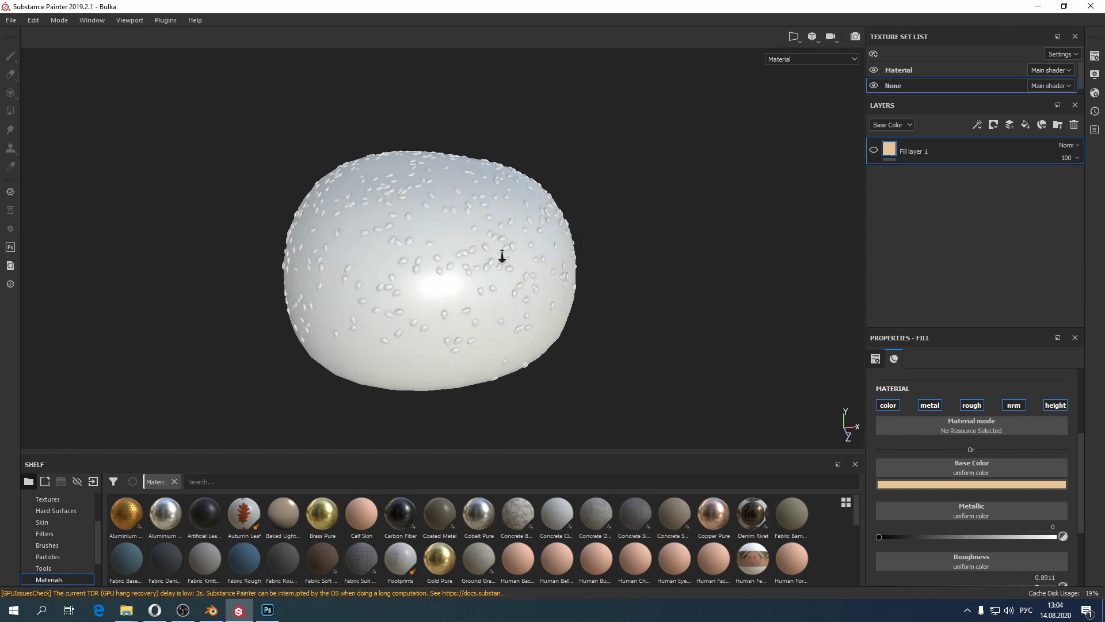
pyautogui.click(876, 84)
pyautogui.click(875, 84)
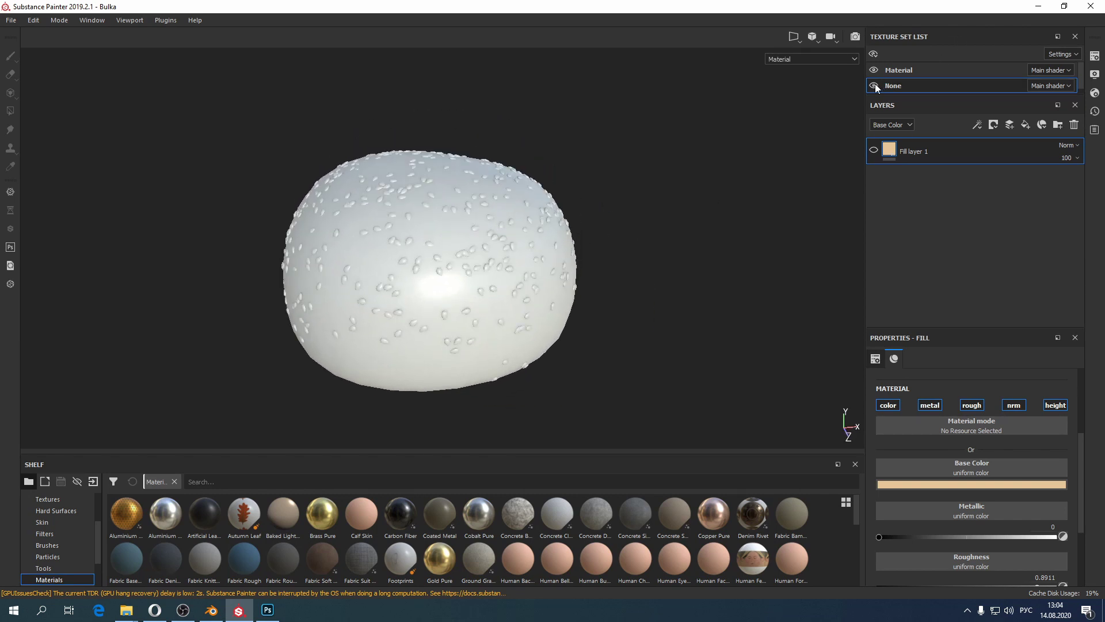
pyautogui.click(875, 147)
pyautogui.keyDown('alt'); pyautogui.moveTo(340, 264); pyautogui.dragTo(460, 207); pyautogui.keyUp('alt')
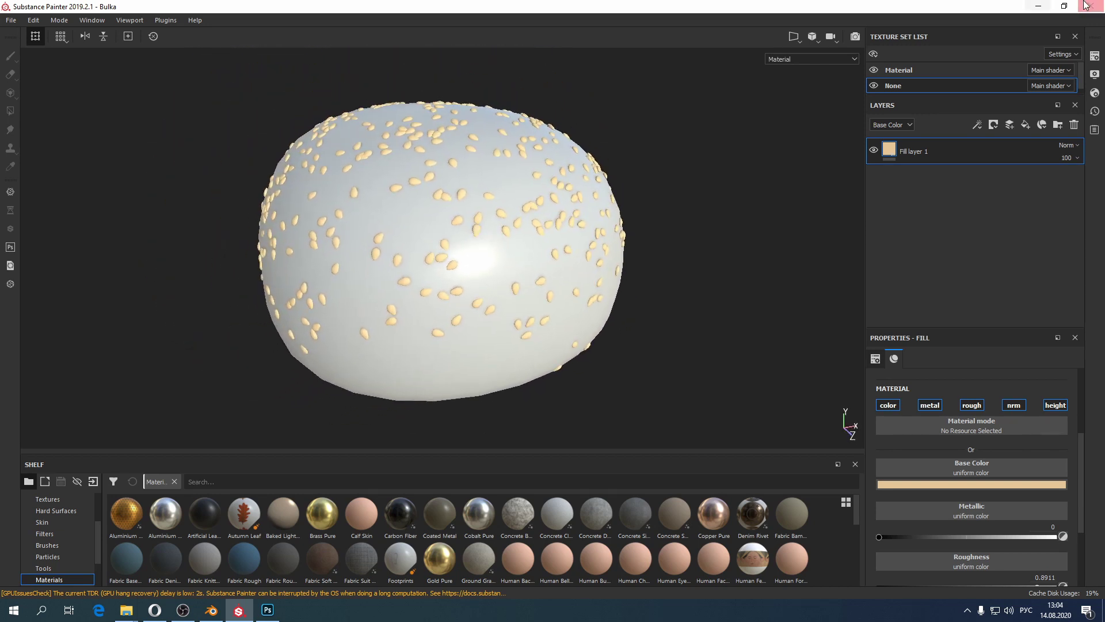
# Step: Show the Base fill layer of the Material texture set and review its color, roughness and height properties
pyautogui.click(919, 71)
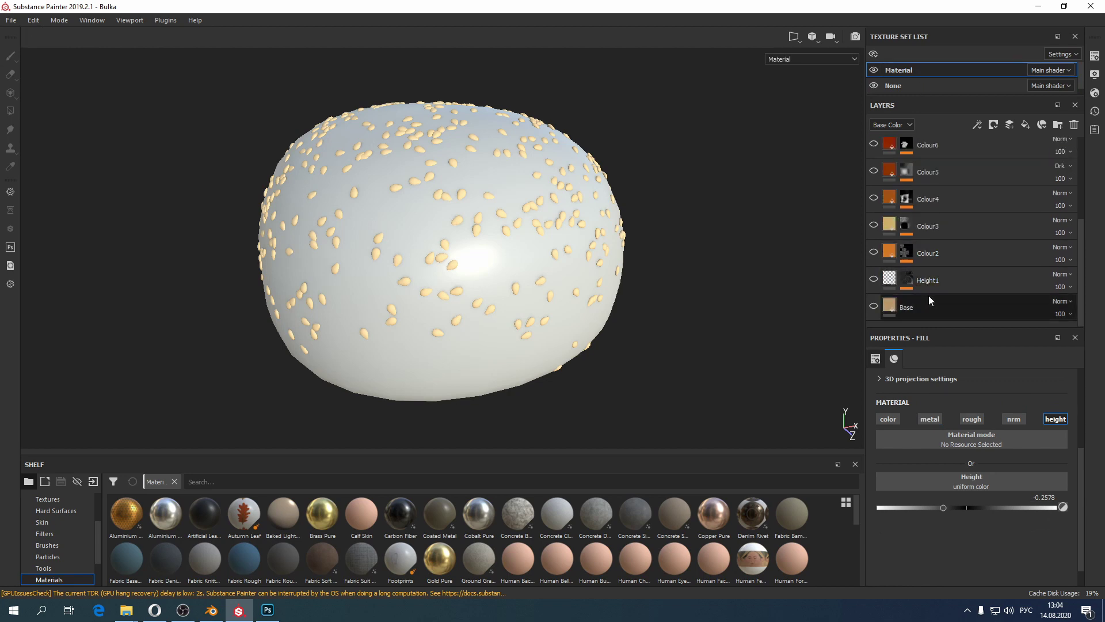
pyautogui.click(924, 307)
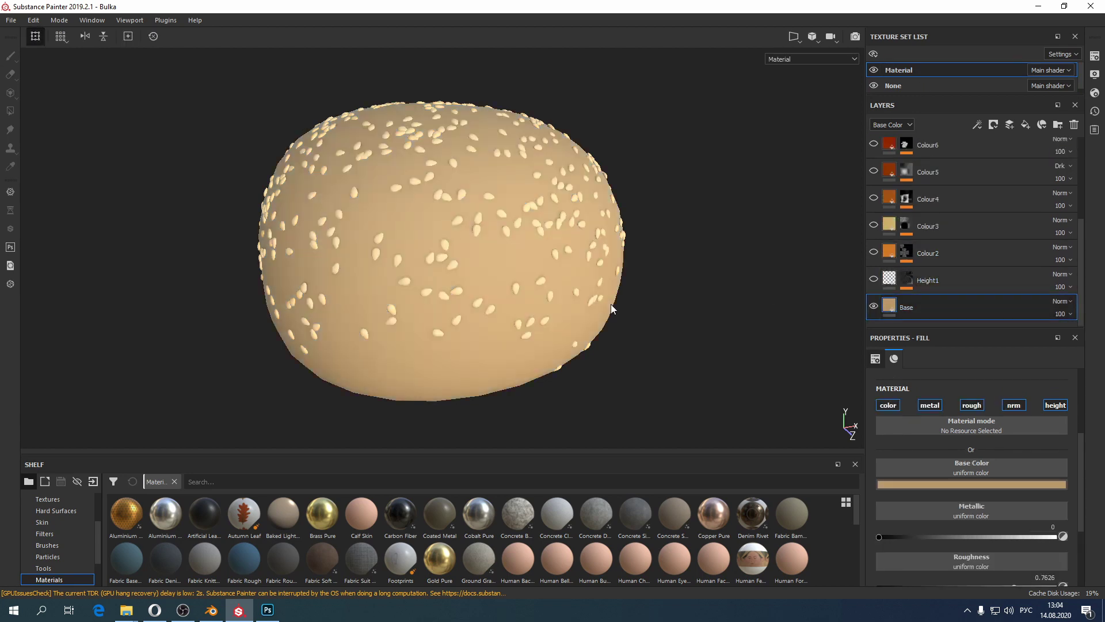
pyautogui.keyDown('alt'); pyautogui.moveTo(646, 323); pyautogui.dragTo(630, 247); pyautogui.keyUp('alt')
pyautogui.scroll(-3, 992, 571)
pyautogui.scroll(1, 985, 561)
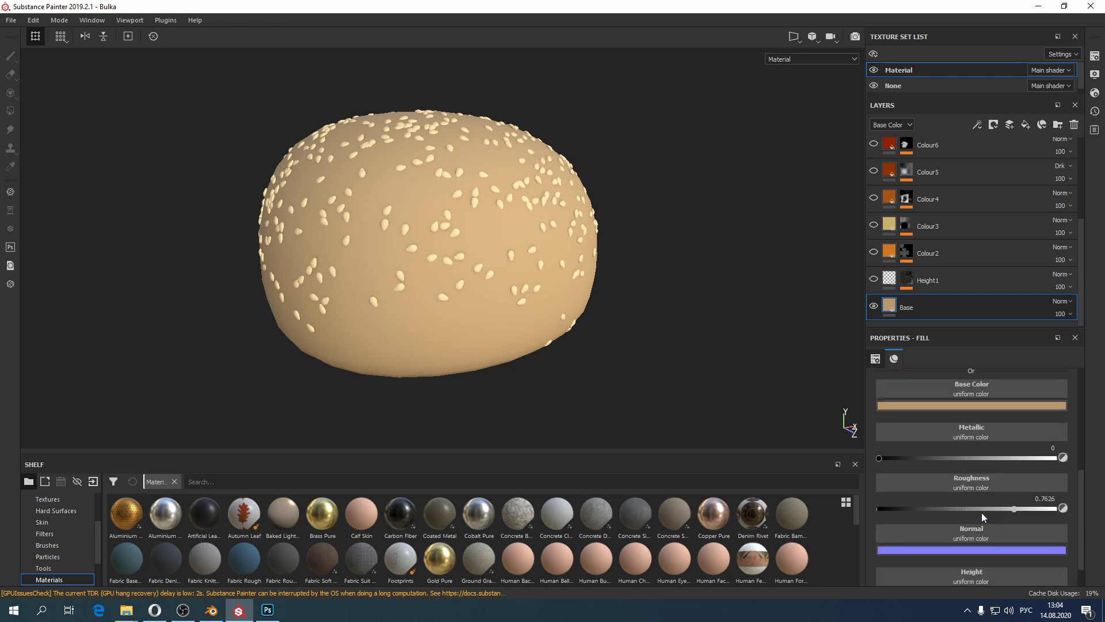
pyautogui.scroll(-1, 1026, 509)
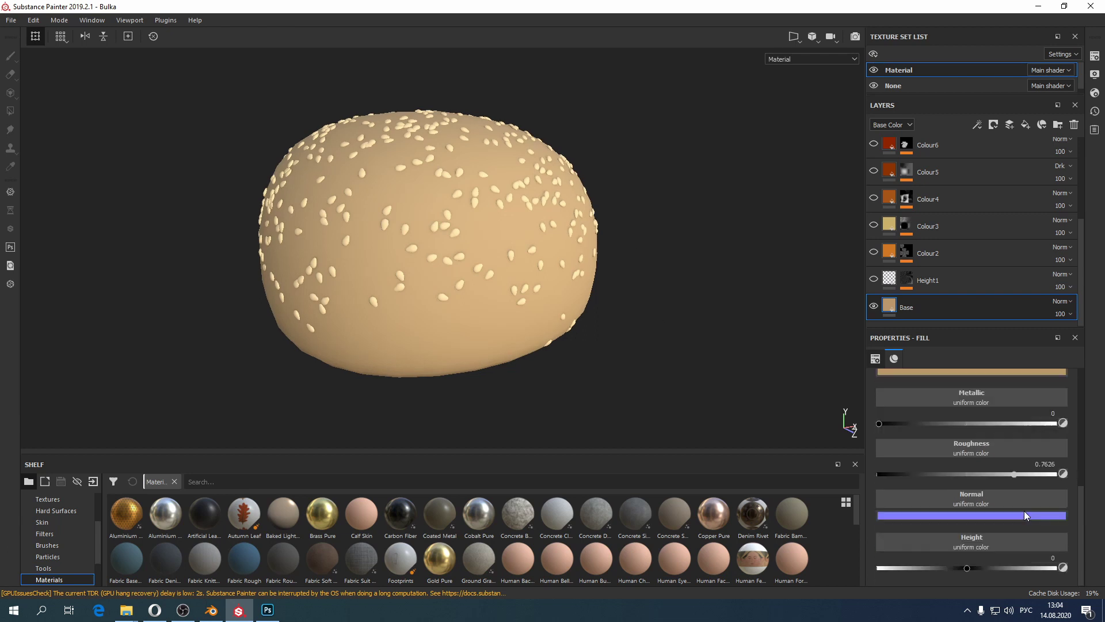
pyautogui.scroll(2, 990, 440)
pyautogui.scroll(3, 978, 426)
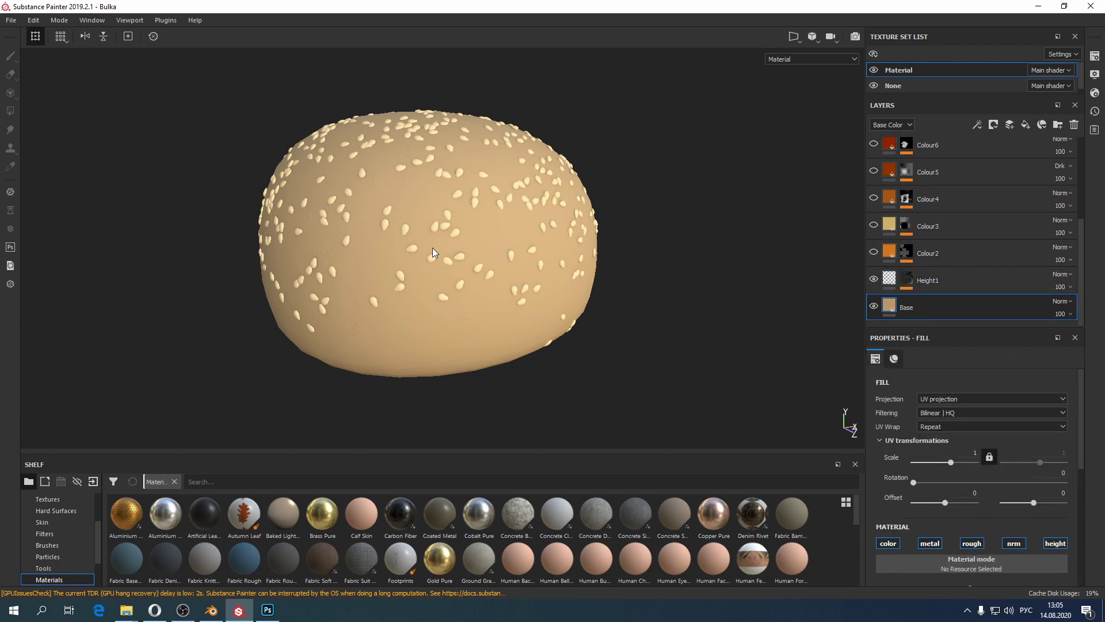
# Step: With the Height1 layer shown, examine the bun's surface relief up close and review that layer's height and fill properties
pyautogui.scroll(10, 433, 252)
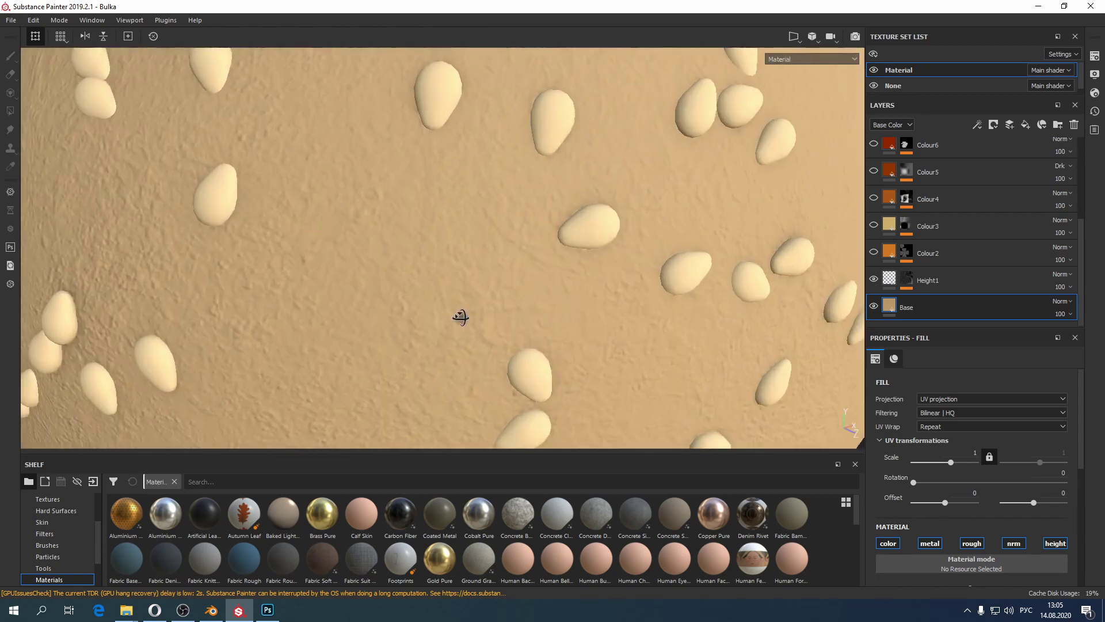
pyautogui.scroll(-10, 461, 317)
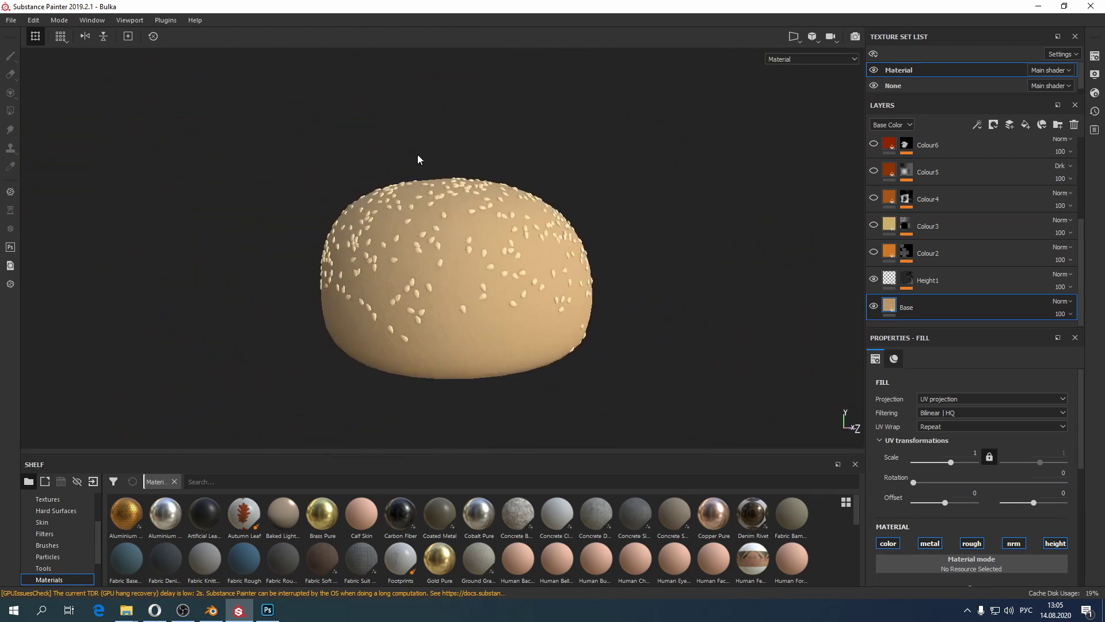
pyautogui.keyDown('alt'); pyautogui.moveTo(418, 159); pyautogui.dragTo(502, 328); pyautogui.keyUp('alt')
pyautogui.click(910, 280)
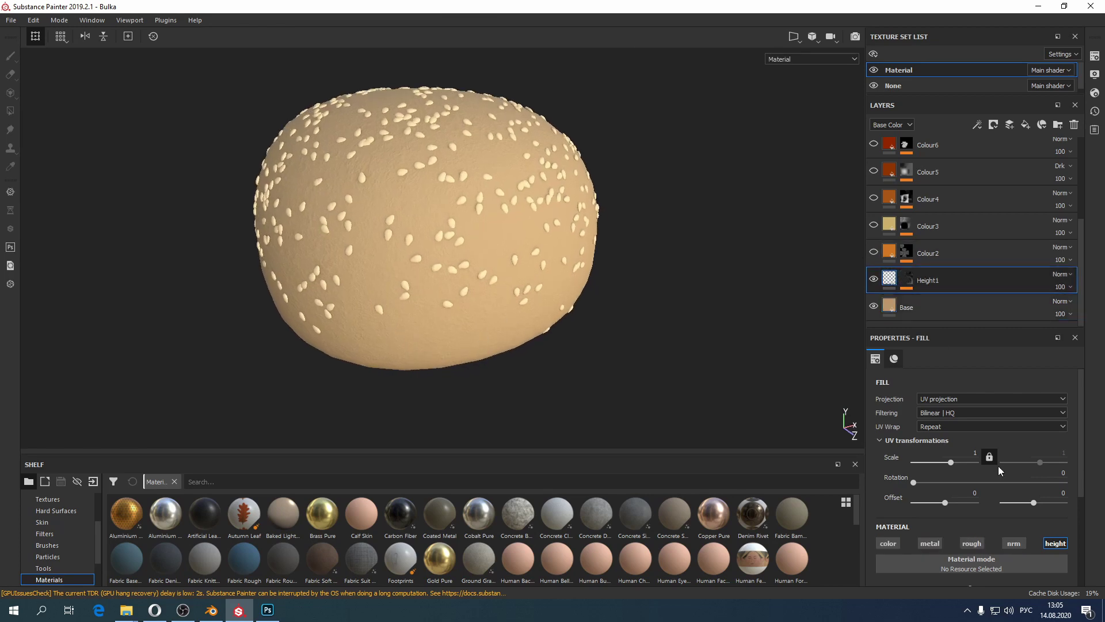
pyautogui.scroll(-3, 998, 466)
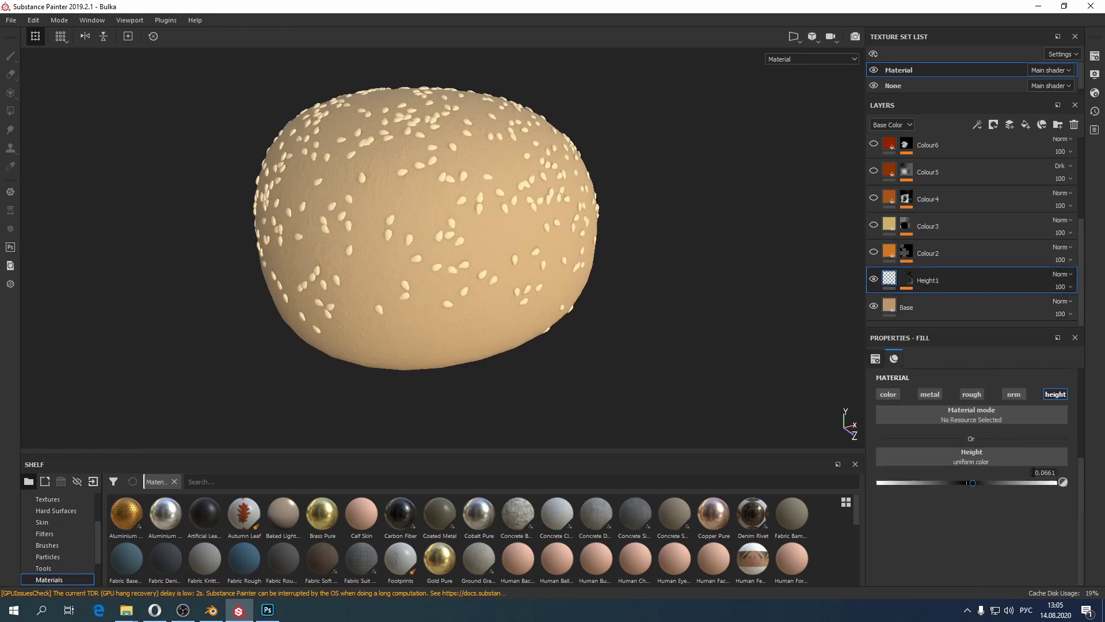
pyautogui.scroll(3, 1062, 471)
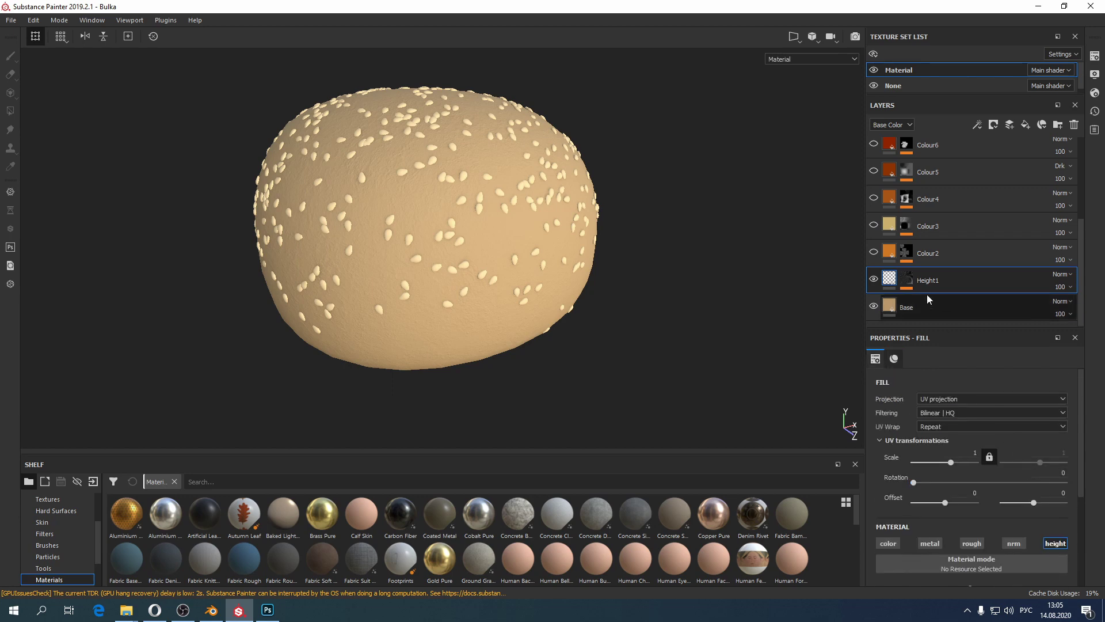
# Step: Open the Dirt generator in the Height1 layer's mask and review its parameters
pyautogui.click(911, 276)
pyautogui.click(938, 300)
pyautogui.scroll(-1, 987, 419)
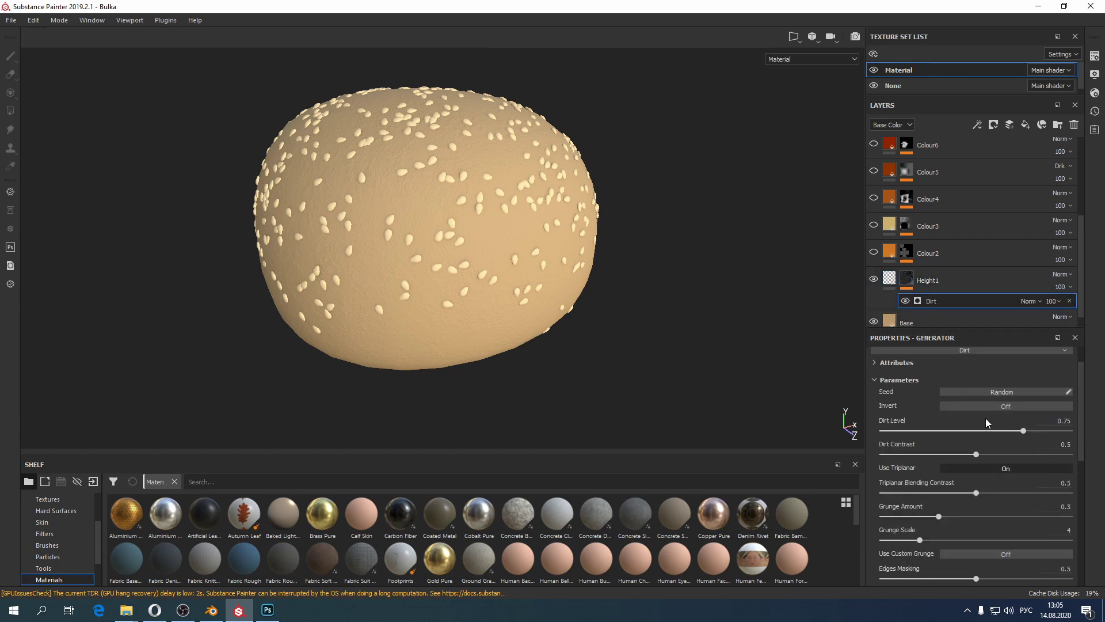
pyautogui.scroll(1, 987, 420)
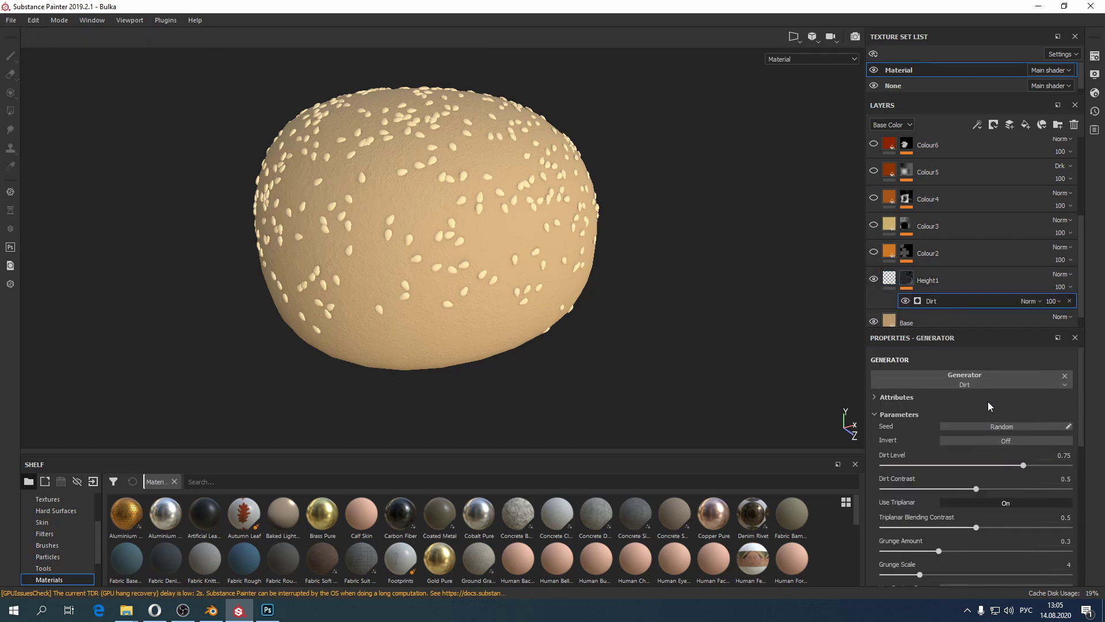
# Step: Try lower Dirt Level values, including 0.71, in Height1's Dirt generator and restore the level to 0.75
pyautogui.scroll(-2, 988, 402)
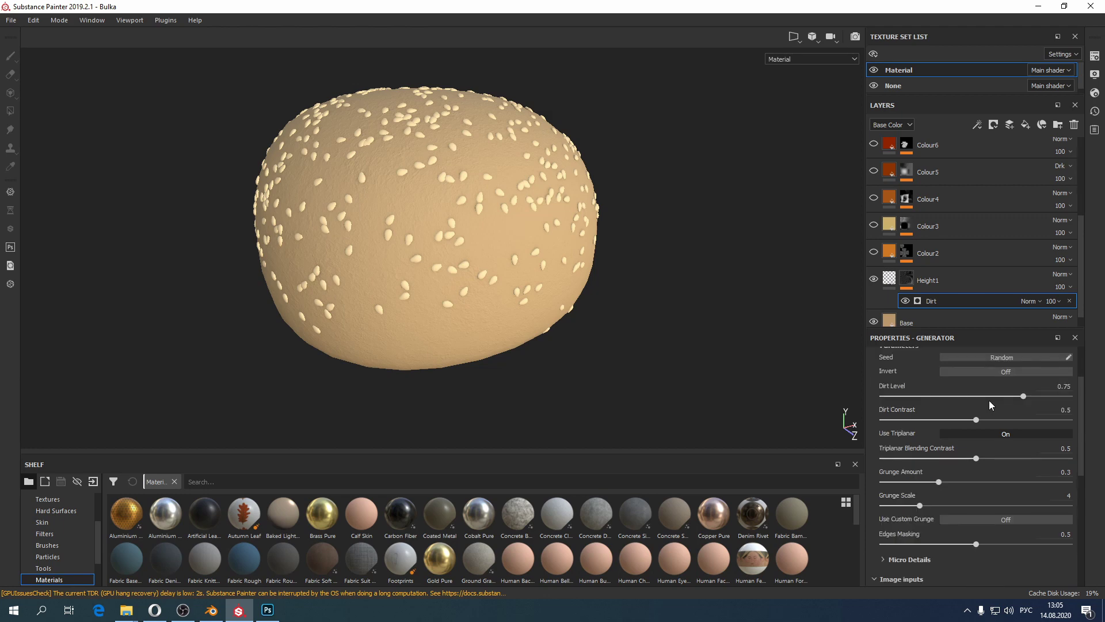
pyautogui.scroll(2, 993, 402)
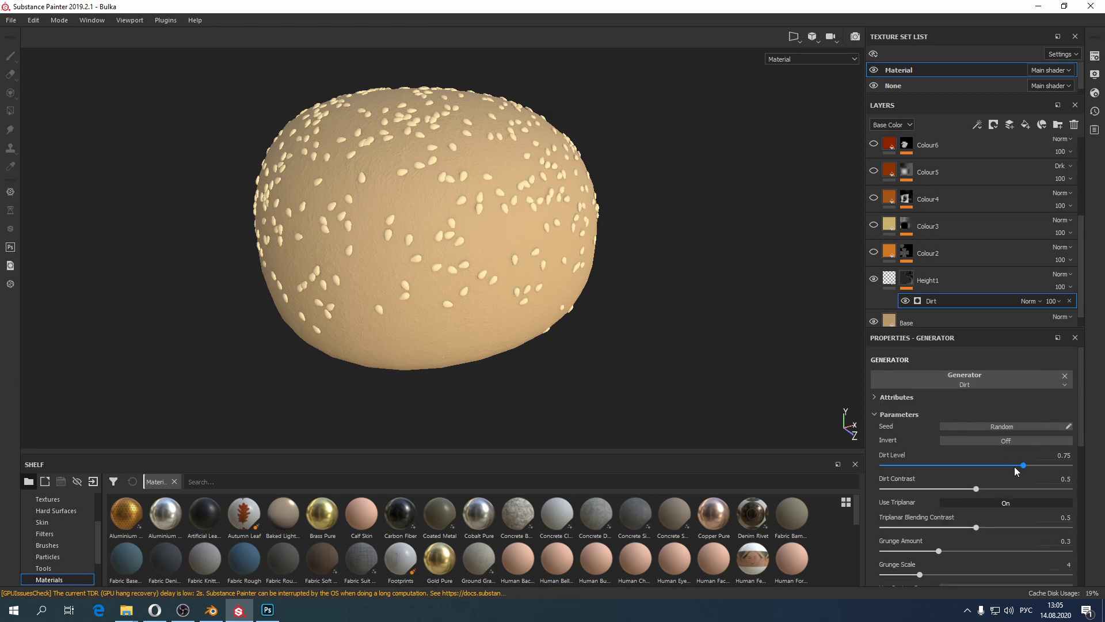
pyautogui.moveTo(1023, 464)
pyautogui.mouseDown()
pyautogui.moveTo(1003, 465)
pyautogui.moveTo(1015, 467)
pyautogui.mouseUp()
pyautogui.scroll(5, 554, 352)
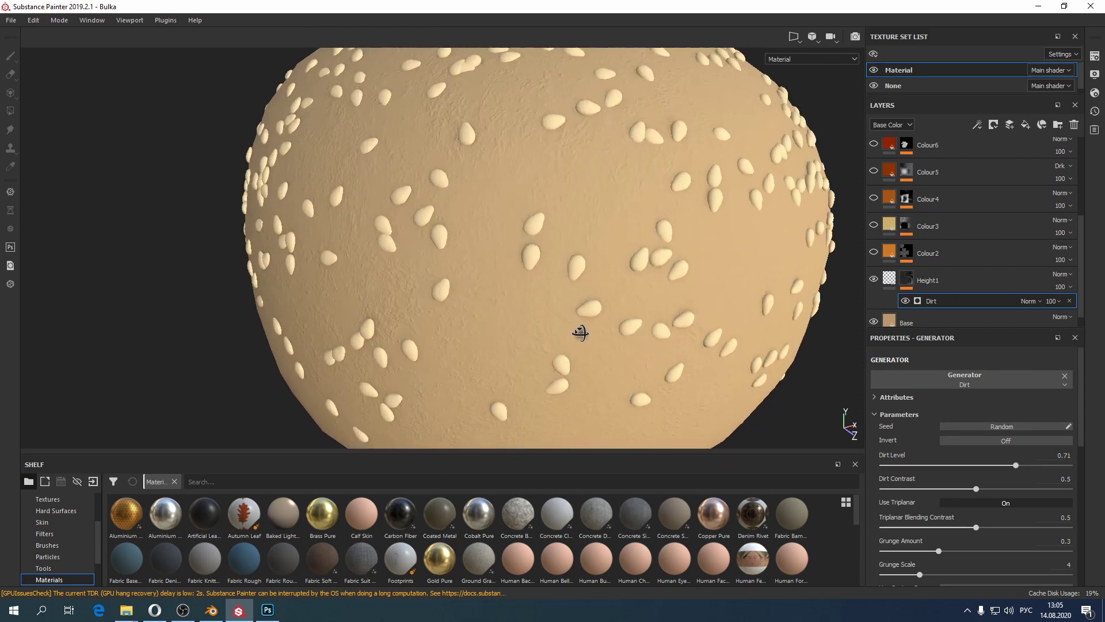
pyautogui.keyDown('alt'); pyautogui.moveTo(555, 352); pyautogui.dragTo(573, 359); pyautogui.keyUp('alt')
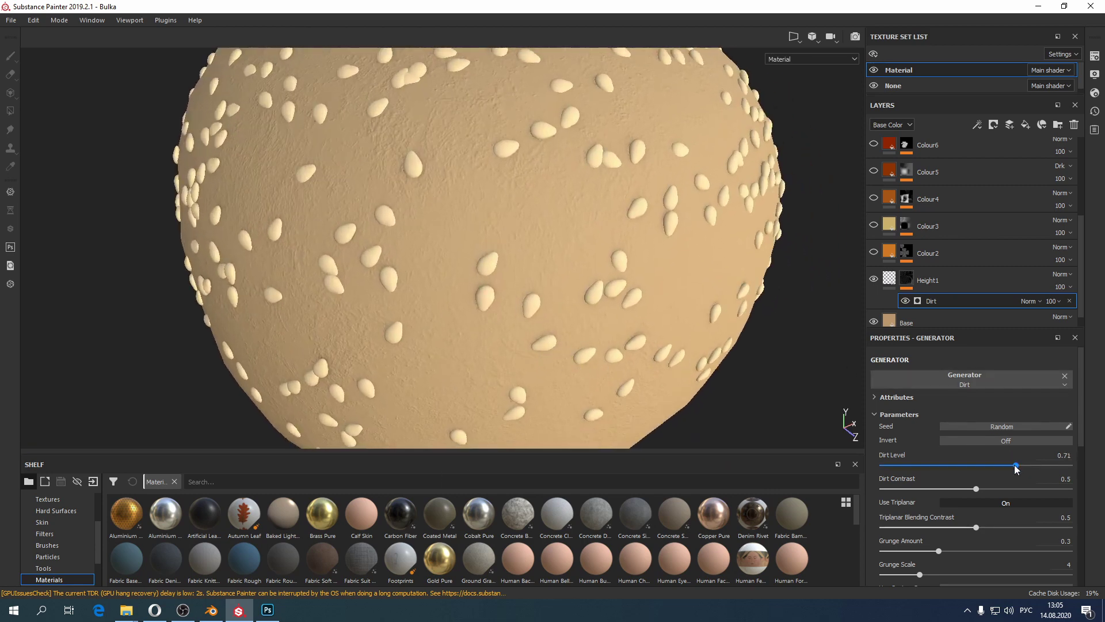
pyautogui.click(991, 465)
pyautogui.click(1023, 465)
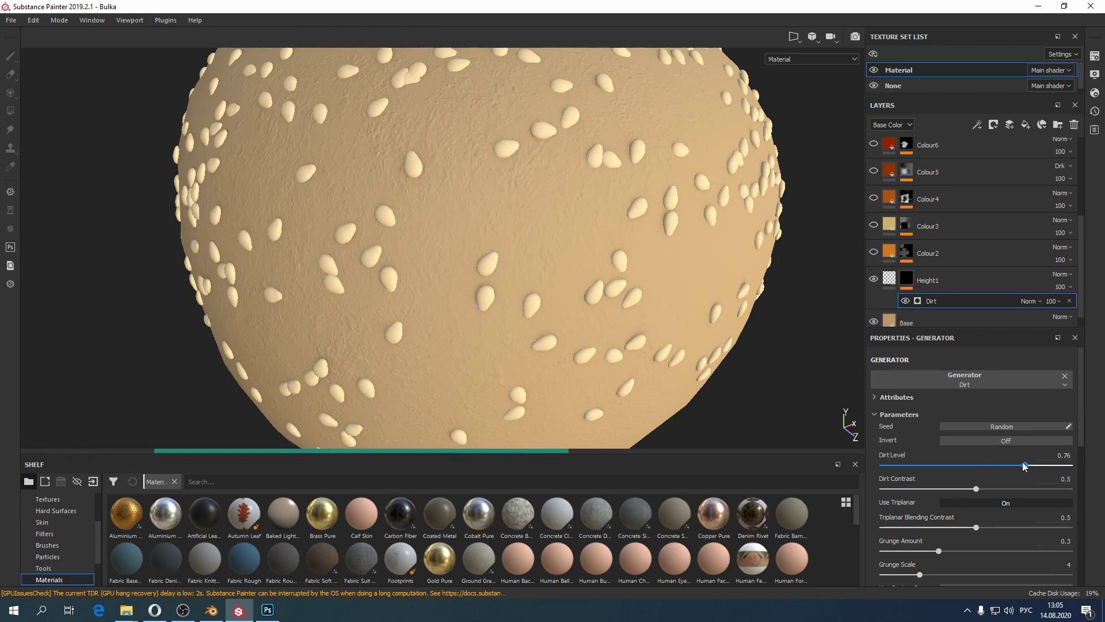
pyautogui.scroll(-6, 586, 252)
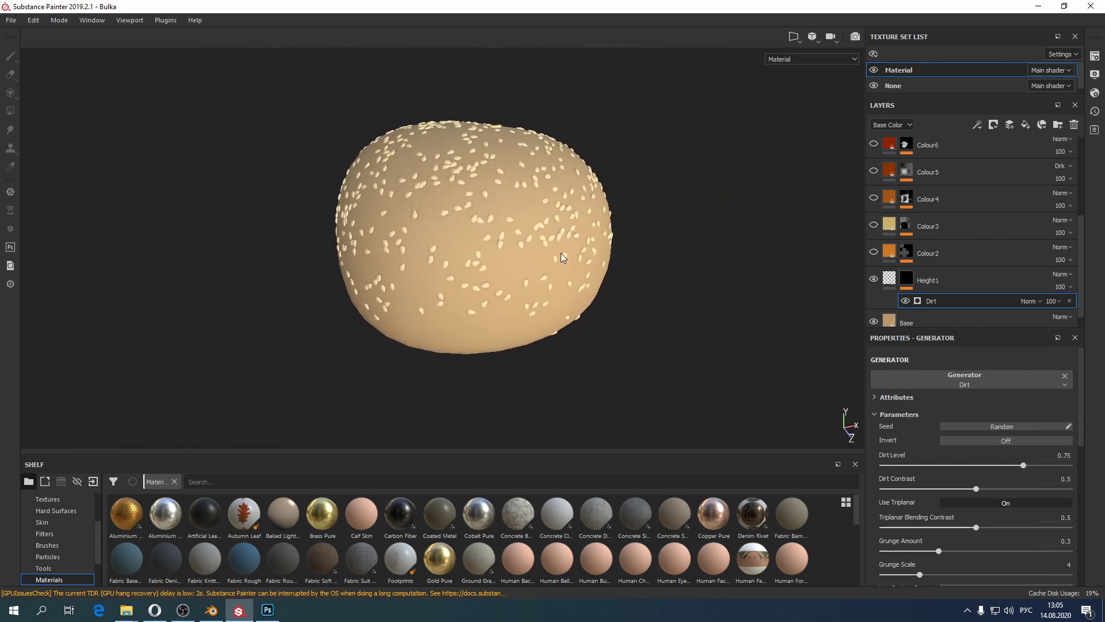
pyautogui.scroll(5, 586, 253)
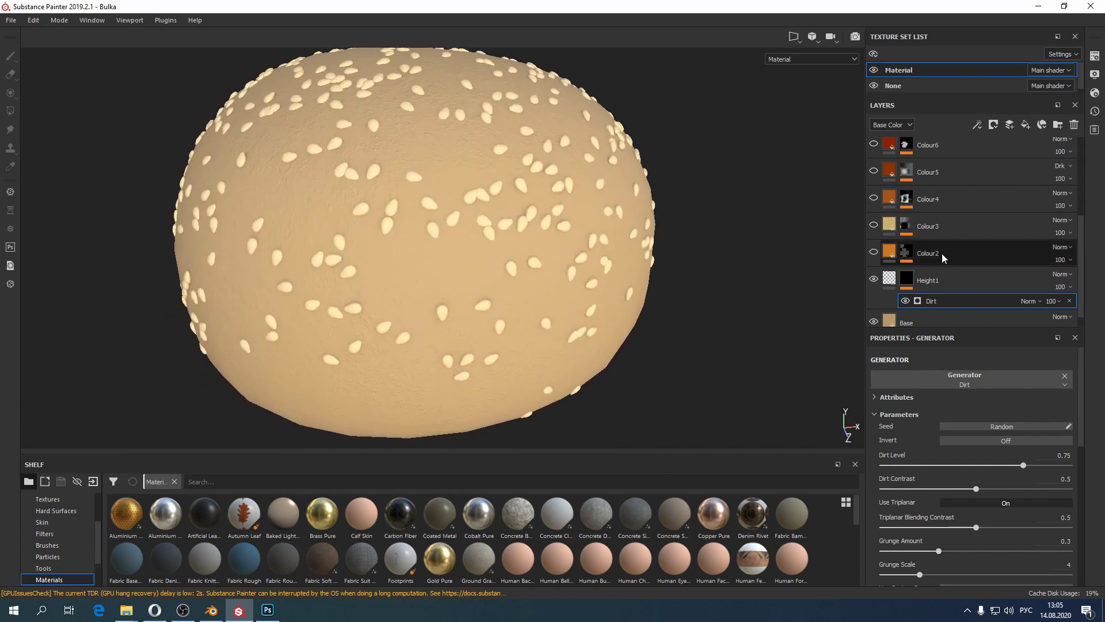
# Step: Show the Colour2 layer, inspect its effect around the bun, and review its uniform orange base color
pyautogui.click(889, 254)
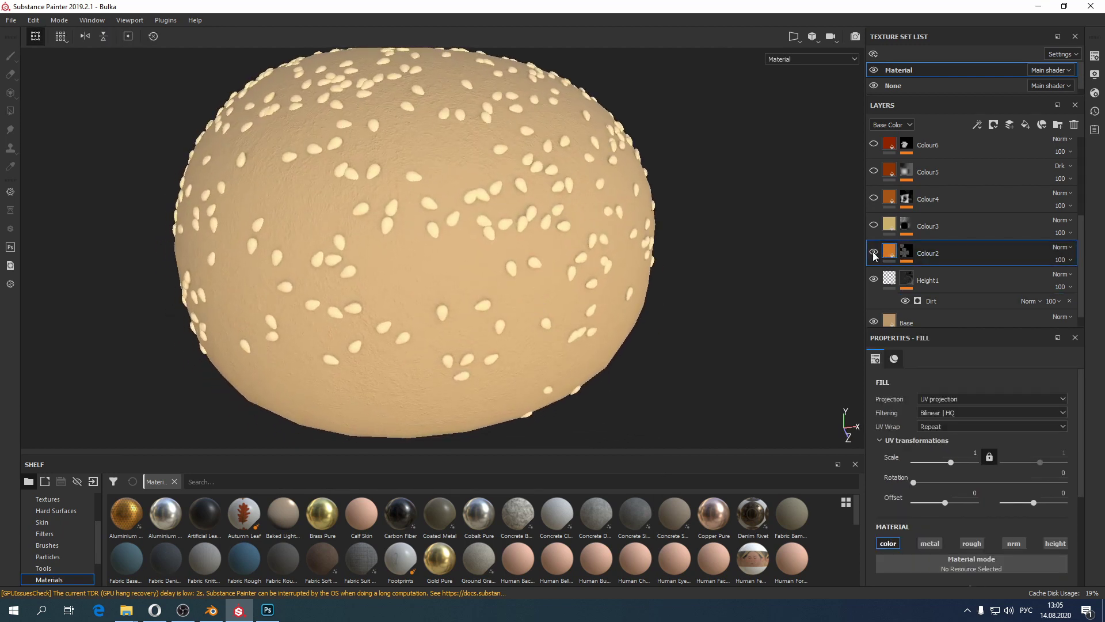
pyautogui.keyDown('alt'); pyautogui.moveTo(541, 212); pyautogui.dragTo(524, 293); pyautogui.keyUp('alt')
pyautogui.keyDown('alt'); pyautogui.moveTo(524, 293); pyautogui.dragTo(459, 96, button='right'); pyautogui.keyUp('alt')
pyautogui.keyDown('alt'); pyautogui.moveTo(459, 96); pyautogui.dragTo(439, 284); pyautogui.keyUp('alt')
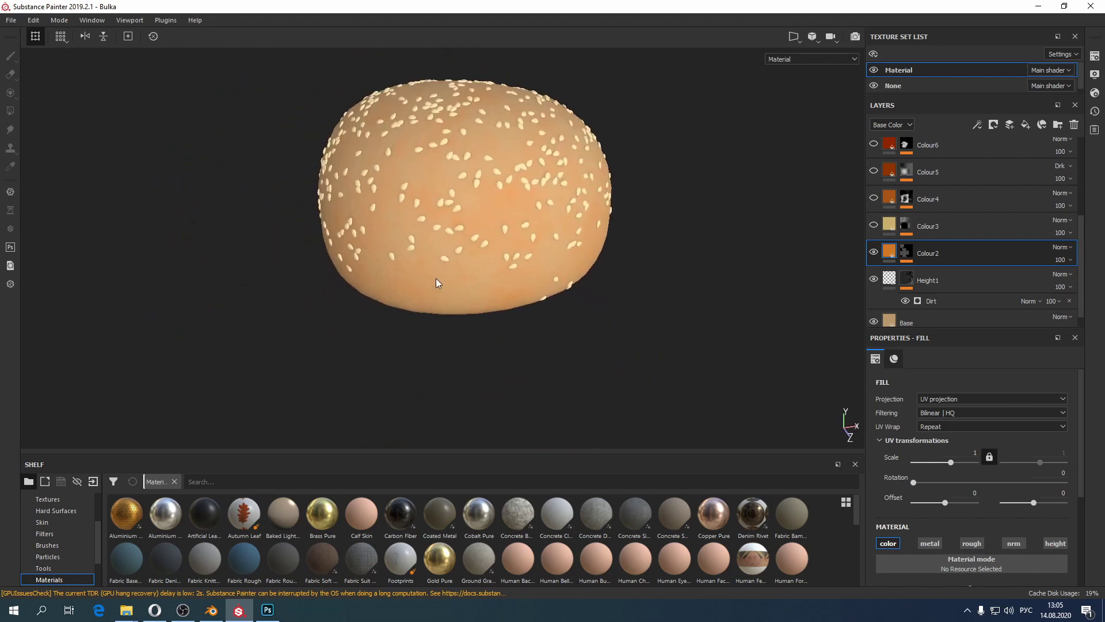
pyautogui.keyDown('alt'); pyautogui.moveTo(439, 284); pyautogui.dragTo(462, 226, button='right'); pyautogui.keyUp('alt')
pyautogui.keyDown('alt'); pyautogui.moveTo(462, 227); pyautogui.dragTo(445, 208); pyautogui.keyUp('alt')
pyautogui.moveTo(445, 208)
pyautogui.keyDown('alt'); pyautogui.mouseDown(button='right')
pyautogui.moveTo(420, 278)
pyautogui.moveTo(424, 215)
pyautogui.mouseUp(button='right'); pyautogui.keyUp('alt')
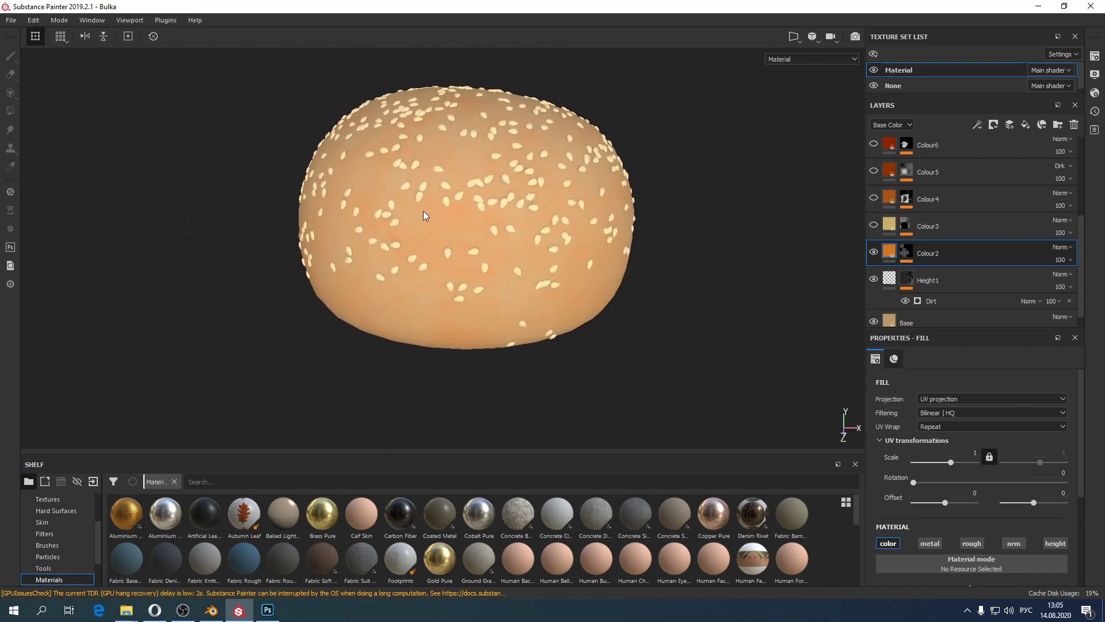
pyautogui.click(921, 253)
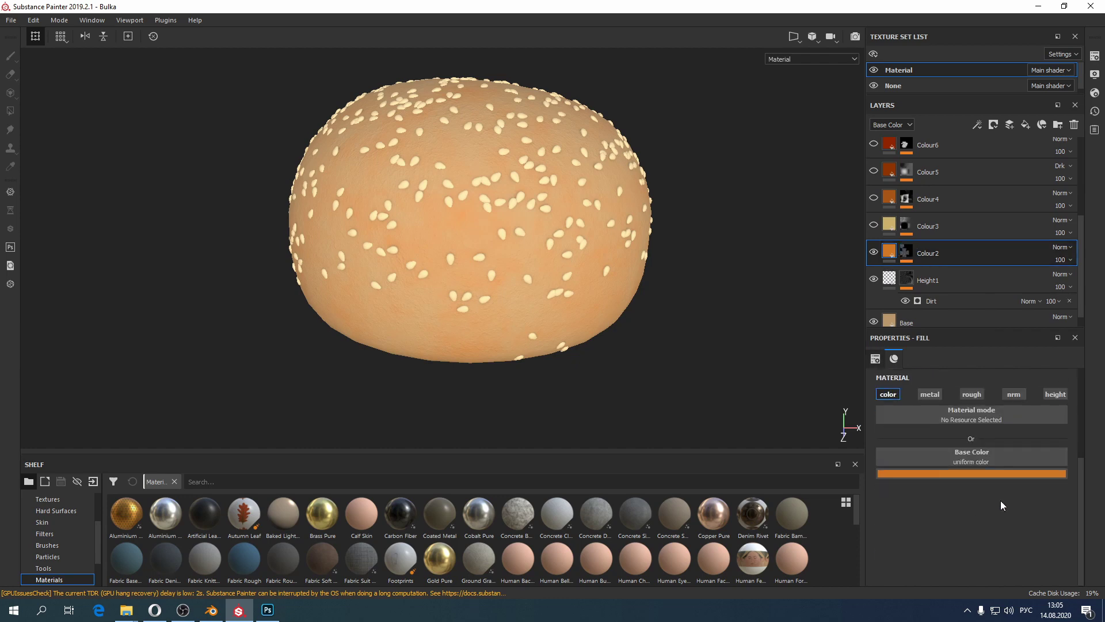
pyautogui.scroll(3, 1007, 483)
# Step: Open the Grunge Dirt Muddy fill in Colour2's mask and review its projection, scale and grayscale parameters
pyautogui.click(907, 253)
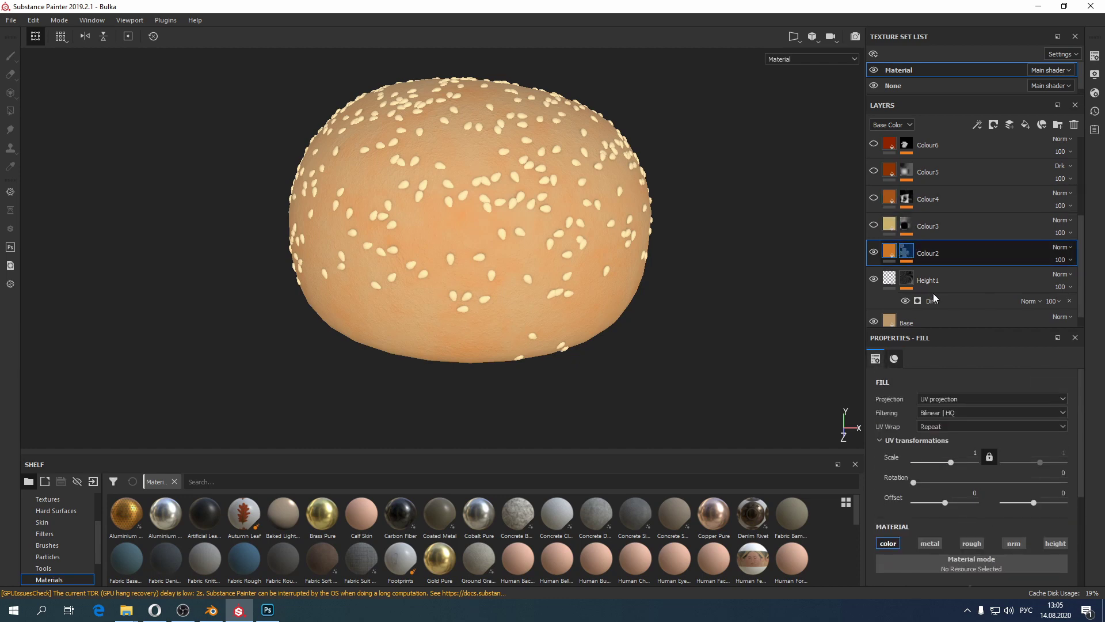
pyautogui.click(943, 290)
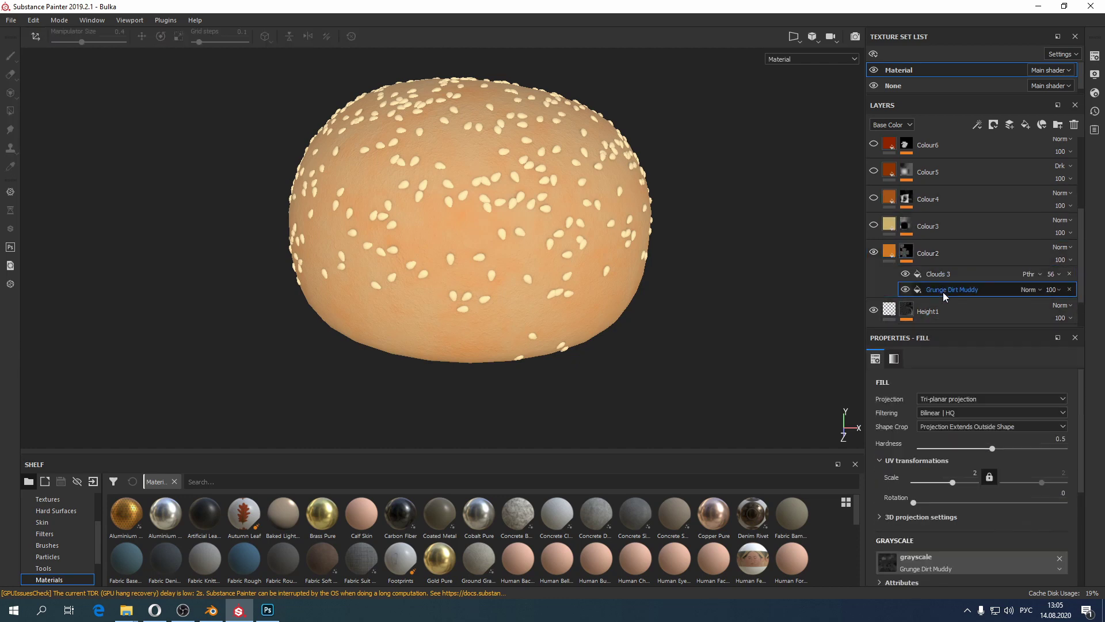
pyautogui.scroll(-5, 937, 453)
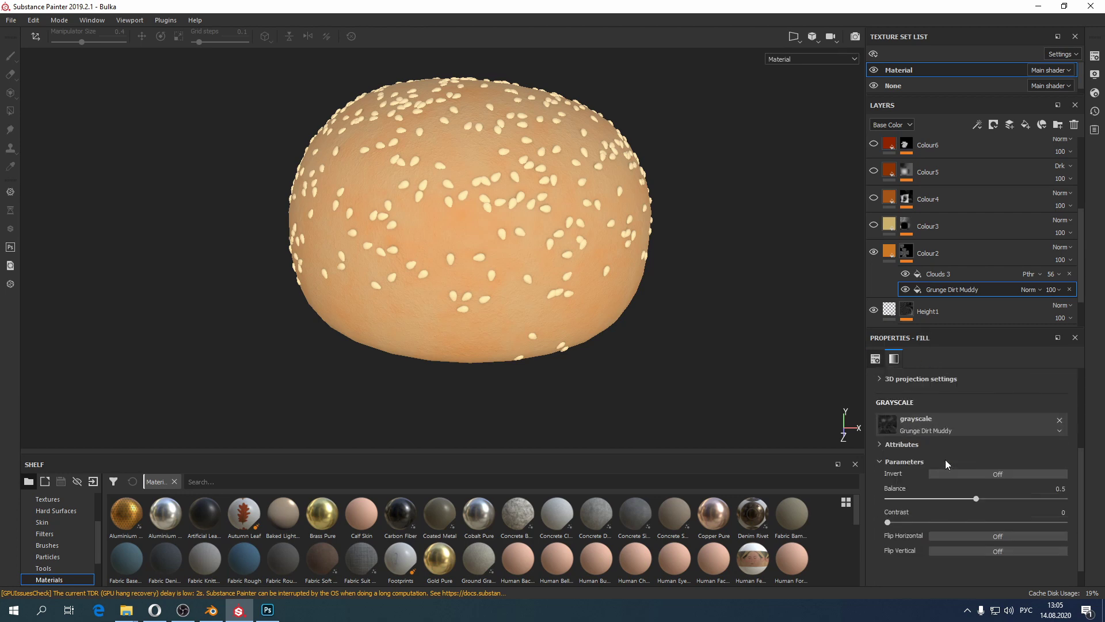
pyautogui.scroll(5, 948, 454)
pyautogui.scroll(-3, 961, 483)
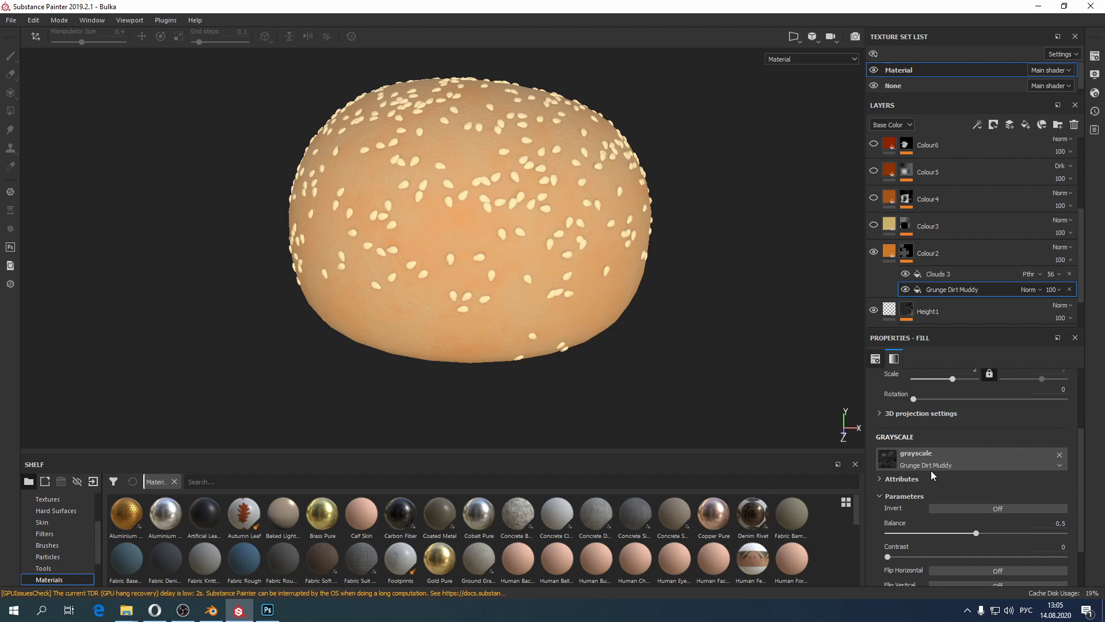
# Step: Browse the available Grunges textures in the shelf
pyautogui.scroll(3, 65, 545)
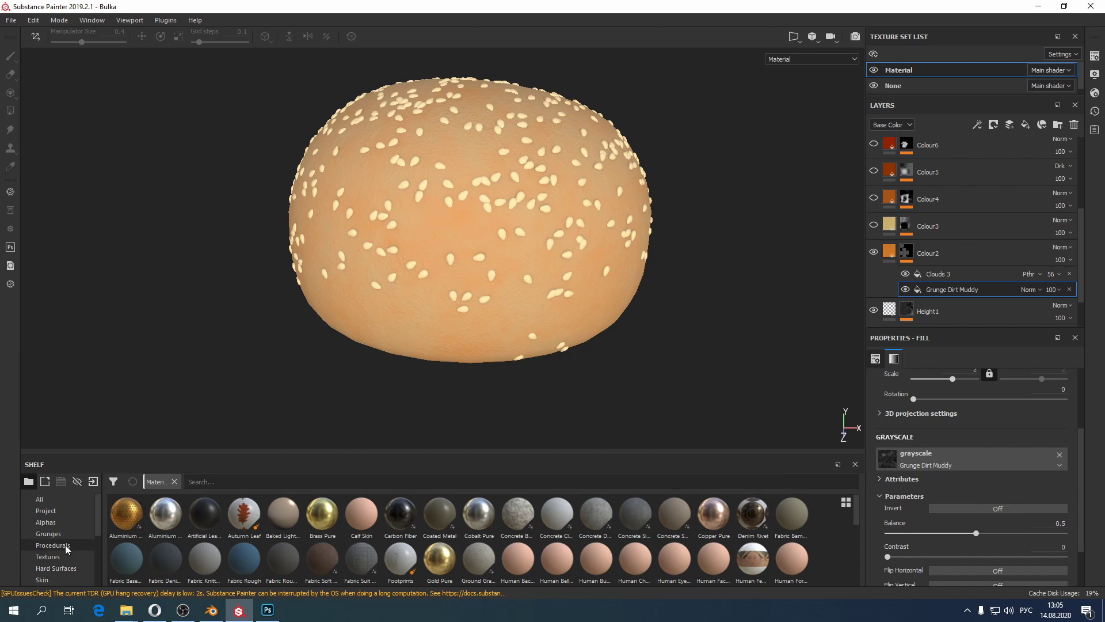
pyautogui.click(57, 534)
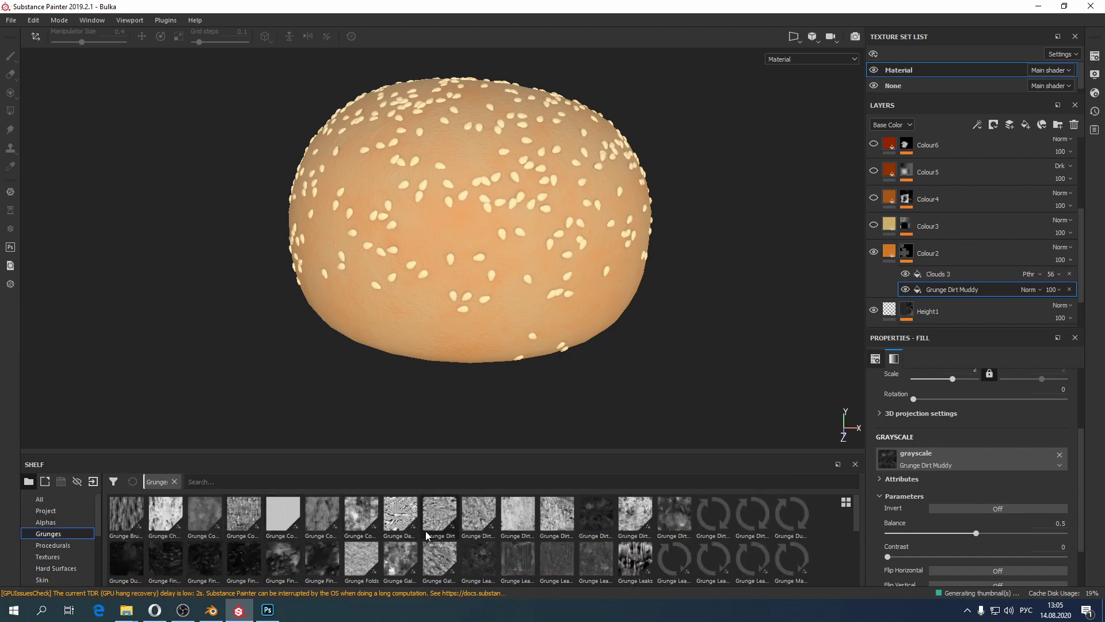
pyautogui.scroll(-6, 580, 525)
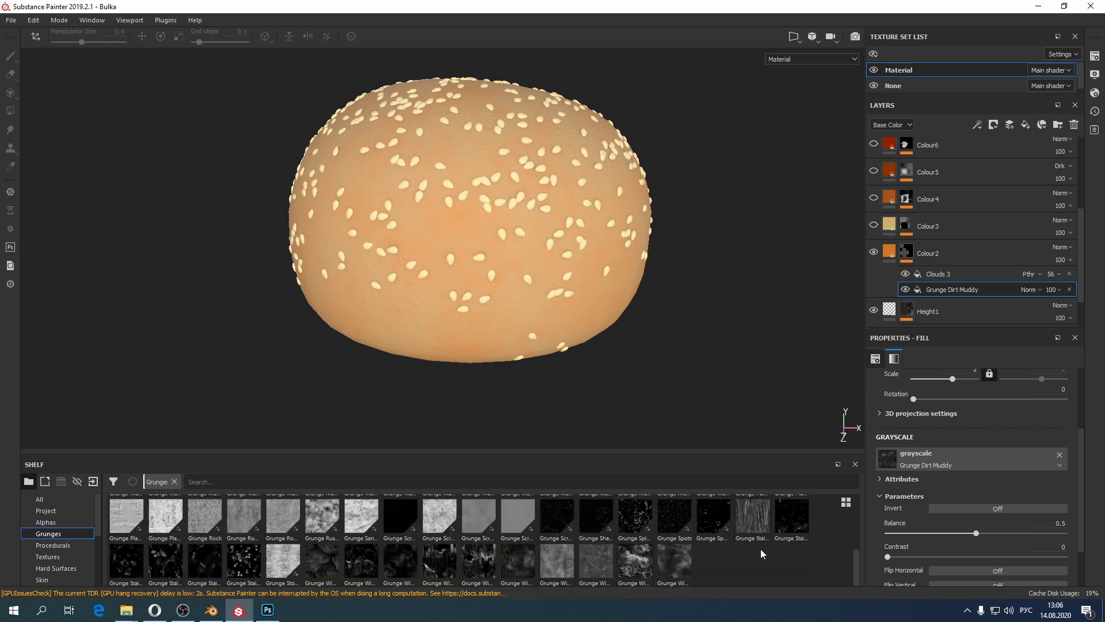
pyautogui.scroll(6, 761, 553)
pyautogui.keyDown('alt'); pyautogui.moveTo(570, 314); pyautogui.dragTo(501, 231); pyautogui.keyUp('alt')
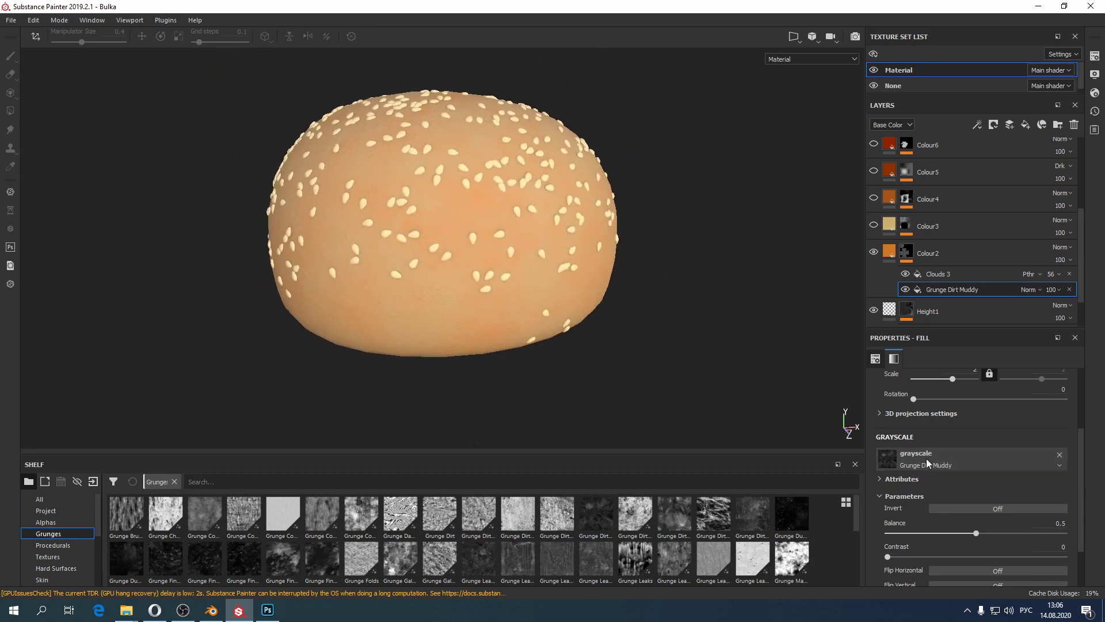
# Step: Compare the bun with and without the Clouds 3 fill in Colour2's mask, and review that fill's properties
pyautogui.scroll(3, 935, 437)
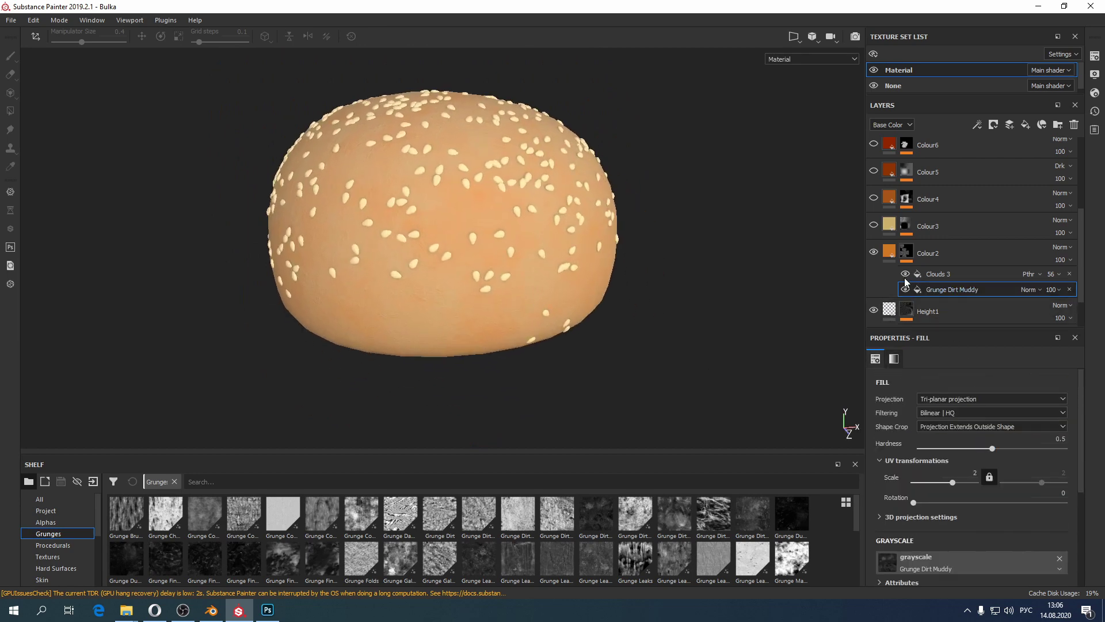
pyautogui.scroll(4, 538, 338)
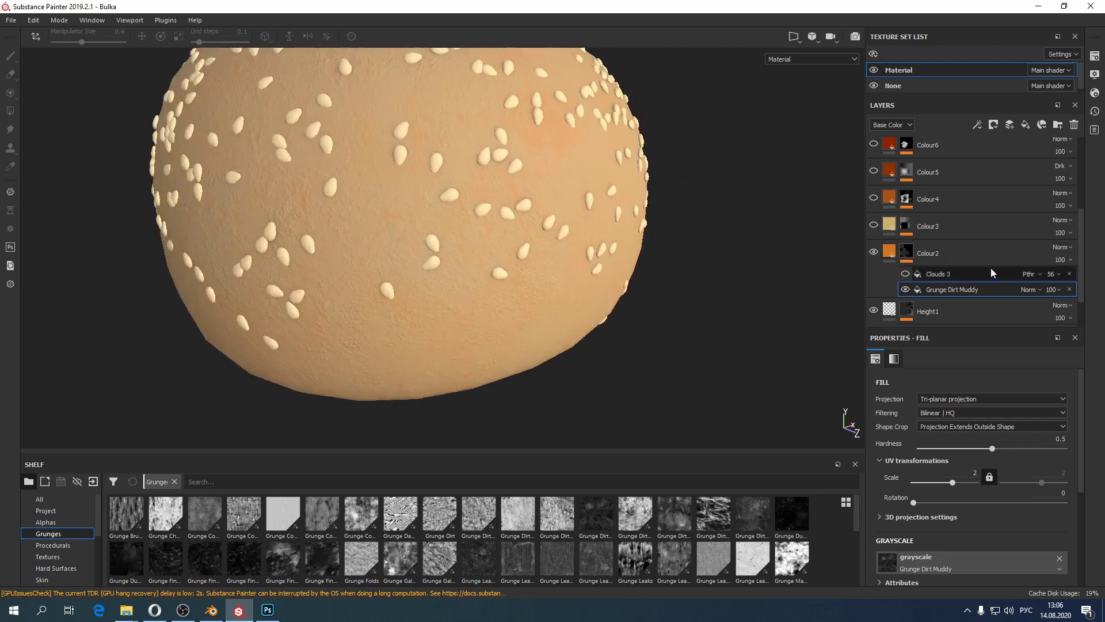
pyautogui.click(991, 274)
pyautogui.keyDown('alt'); pyautogui.moveTo(432, 260); pyautogui.dragTo(357, 253); pyautogui.keyUp('alt')
pyautogui.keyDown('alt'); pyautogui.moveTo(628, 276); pyautogui.dragTo(572, 289, button='right'); pyautogui.keyUp('alt')
pyautogui.keyDown('alt'); pyautogui.moveTo(573, 289); pyautogui.dragTo(806, 303); pyautogui.keyUp('alt')
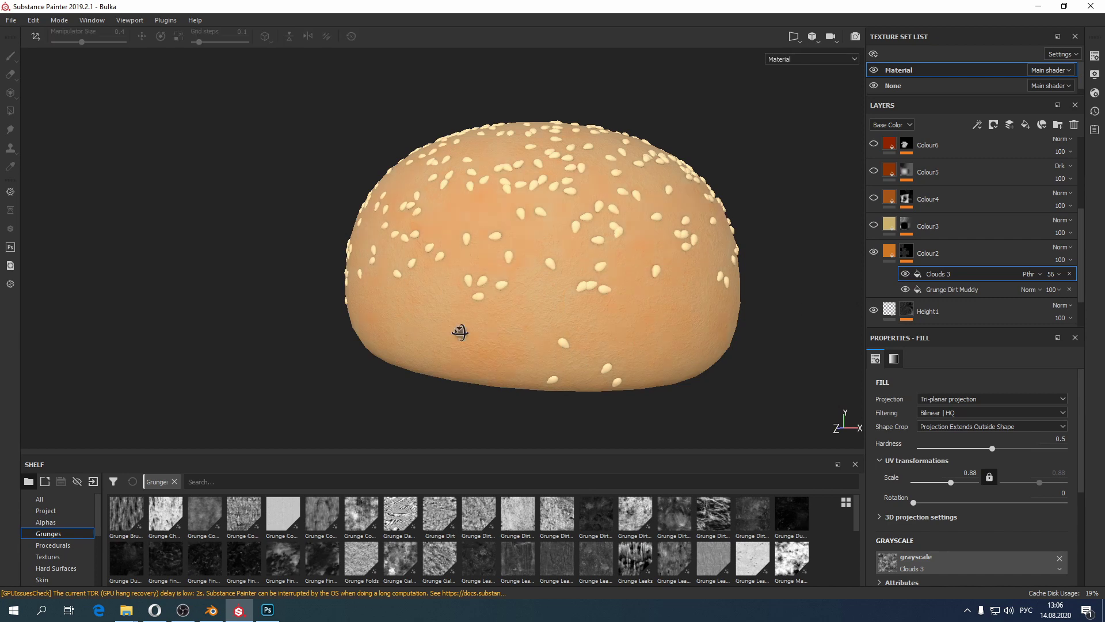
pyautogui.keyDown('alt'); pyautogui.moveTo(459, 332); pyautogui.dragTo(498, 347); pyautogui.keyUp('alt')
# Step: Choose Passthrough as the blending mode of the Clouds 3 fill in Colour2's mask
pyautogui.click(1034, 274)
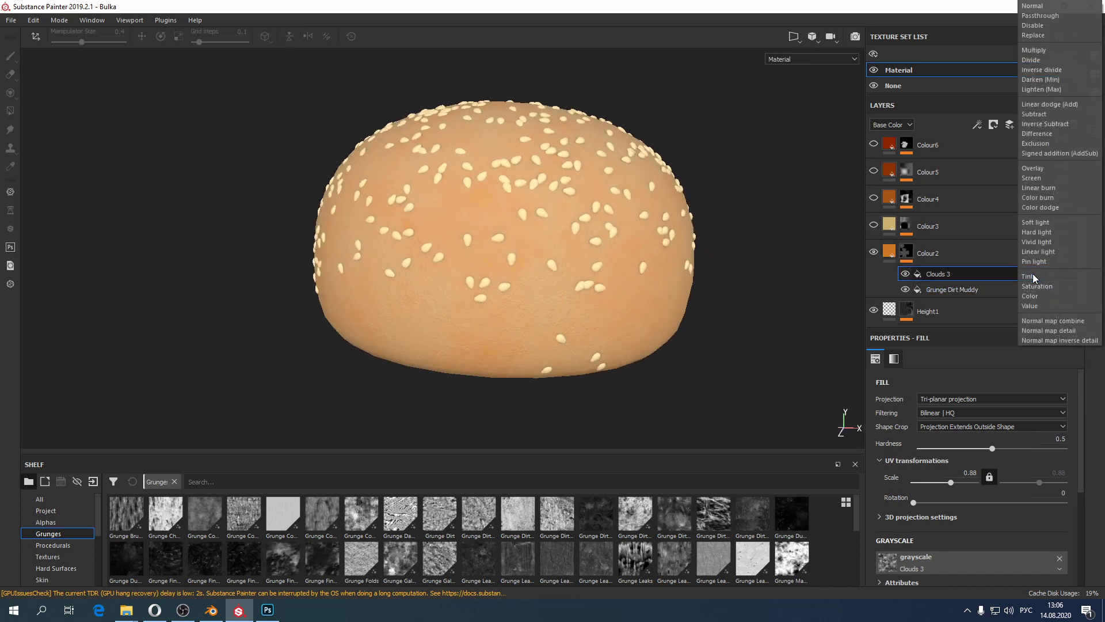
pyautogui.click(1040, 18)
pyautogui.keyDown('alt'); pyautogui.moveTo(424, 313); pyautogui.dragTo(398, 279, button='right'); pyautogui.keyUp('alt')
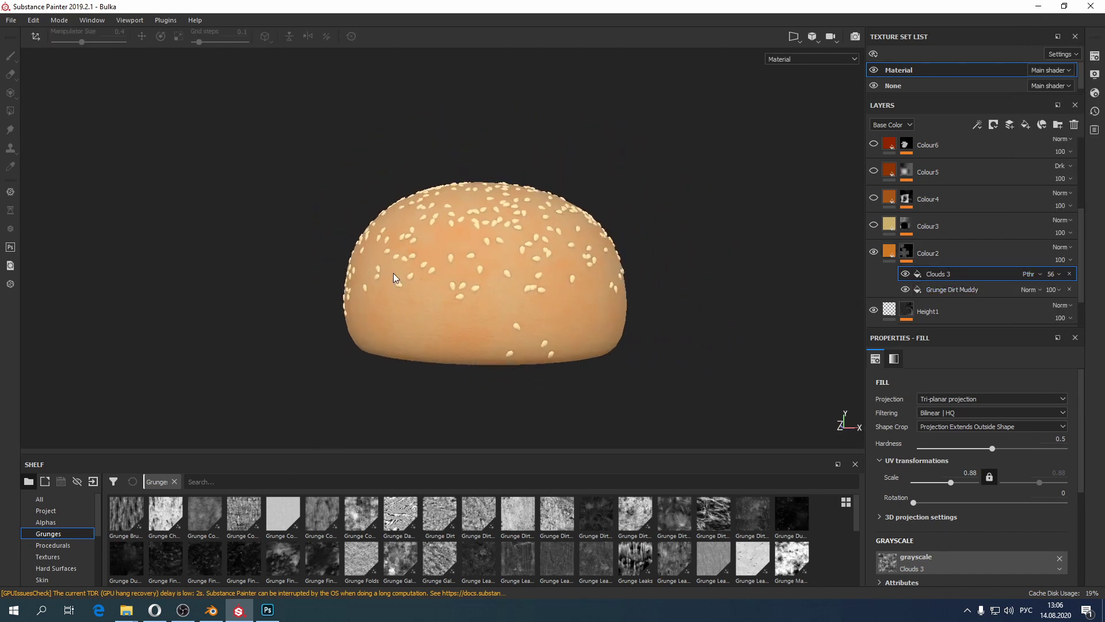
pyautogui.keyDown('alt'); pyautogui.moveTo(397, 279); pyautogui.dragTo(350, 247); pyautogui.keyUp('alt')
# Step: Show the Colour3 layer and toggle its visibility to compare its effect on the bun's lower part
pyautogui.keyDown('alt'); pyautogui.moveTo(351, 247); pyautogui.dragTo(439, 358, button='right'); pyautogui.keyUp('alt')
pyautogui.keyDown('alt'); pyautogui.moveTo(438, 358); pyautogui.dragTo(445, 280); pyautogui.keyUp('alt')
pyautogui.keyDown('alt'); pyautogui.moveTo(446, 280); pyautogui.dragTo(495, 306, button='right'); pyautogui.keyUp('alt')
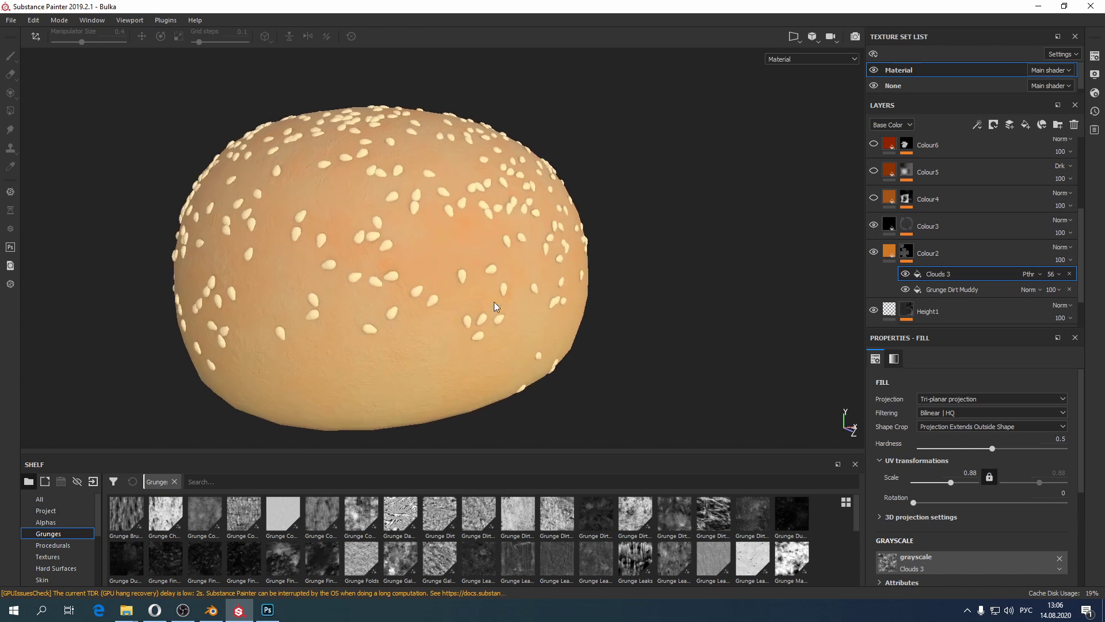
pyautogui.keyDown('alt'); pyautogui.moveTo(495, 306); pyautogui.dragTo(493, 282); pyautogui.keyUp('alt')
pyautogui.keyDown('alt'); pyautogui.moveTo(493, 283); pyautogui.dragTo(549, 138, button='middle'); pyautogui.keyUp('alt')
pyautogui.keyDown('alt'); pyautogui.moveTo(549, 137); pyautogui.dragTo(556, 184); pyautogui.keyUp('alt')
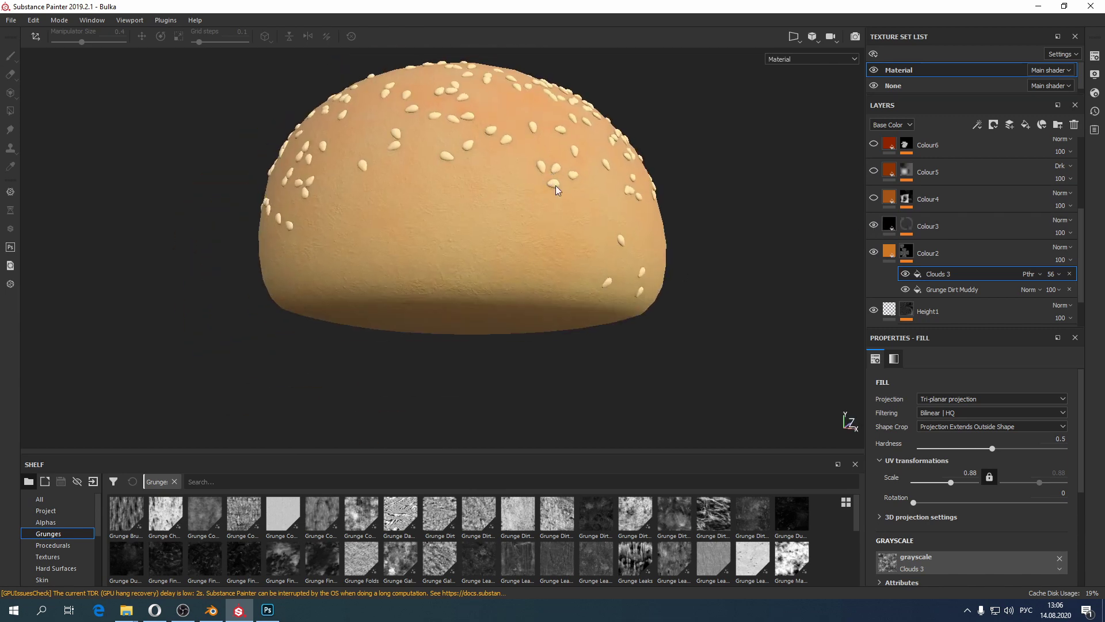
pyautogui.click(873, 228)
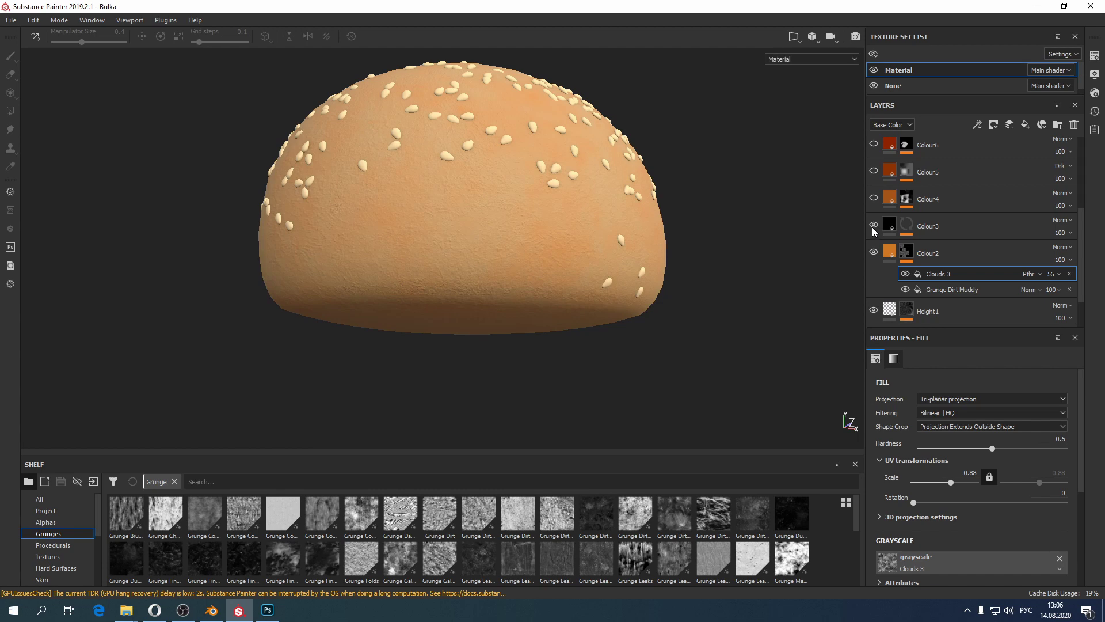
pyautogui.keyDown('alt'); pyautogui.moveTo(576, 178); pyautogui.dragTo(567, 108, button='right'); pyautogui.keyUp('alt')
pyautogui.keyDown('alt'); pyautogui.moveTo(567, 108); pyautogui.dragTo(541, 203); pyautogui.keyUp('alt')
pyautogui.keyDown('alt'); pyautogui.moveTo(541, 203); pyautogui.dragTo(484, 191, button='right'); pyautogui.keyUp('alt')
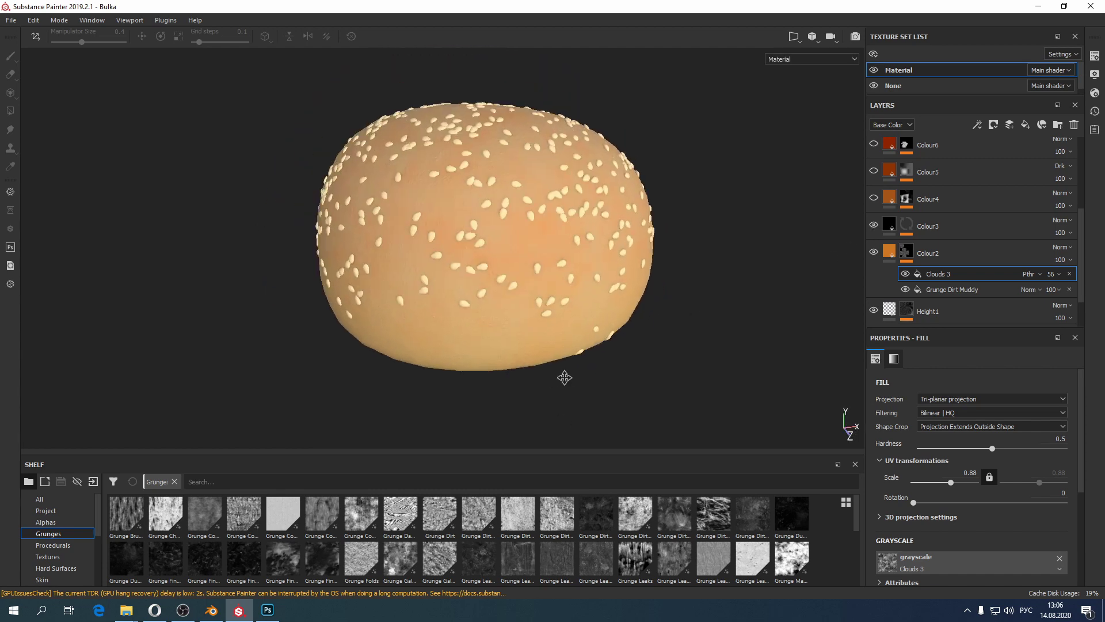
# Step: Select the Colour3 layer's fill and review its material channels and uniform base color
pyautogui.click(913, 244)
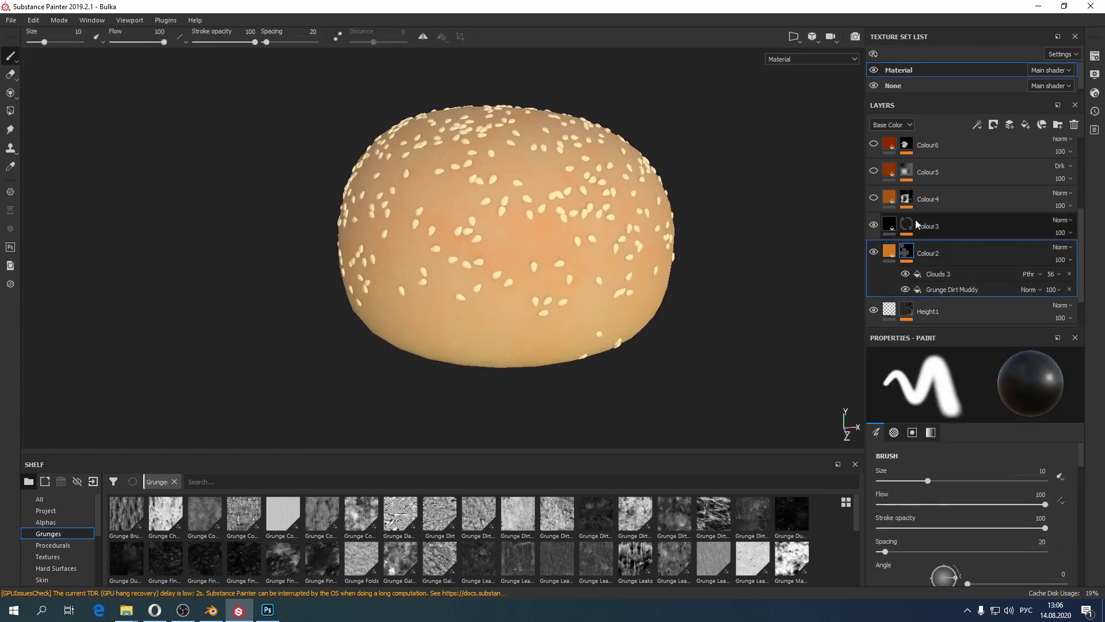
pyautogui.click(909, 227)
pyautogui.click(889, 229)
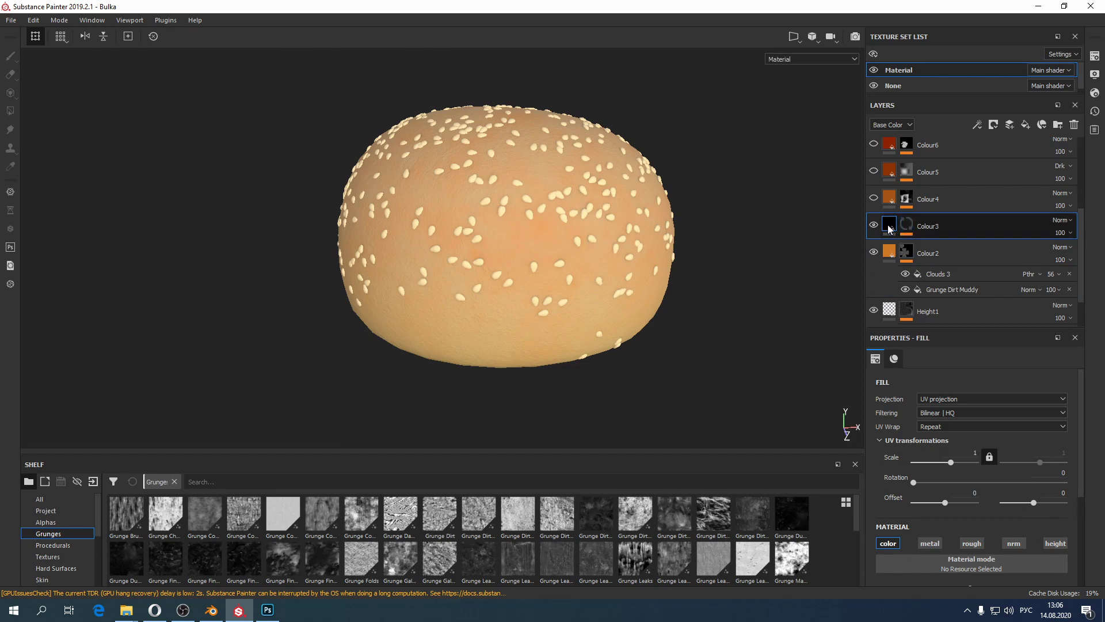
pyautogui.scroll(-3, 973, 460)
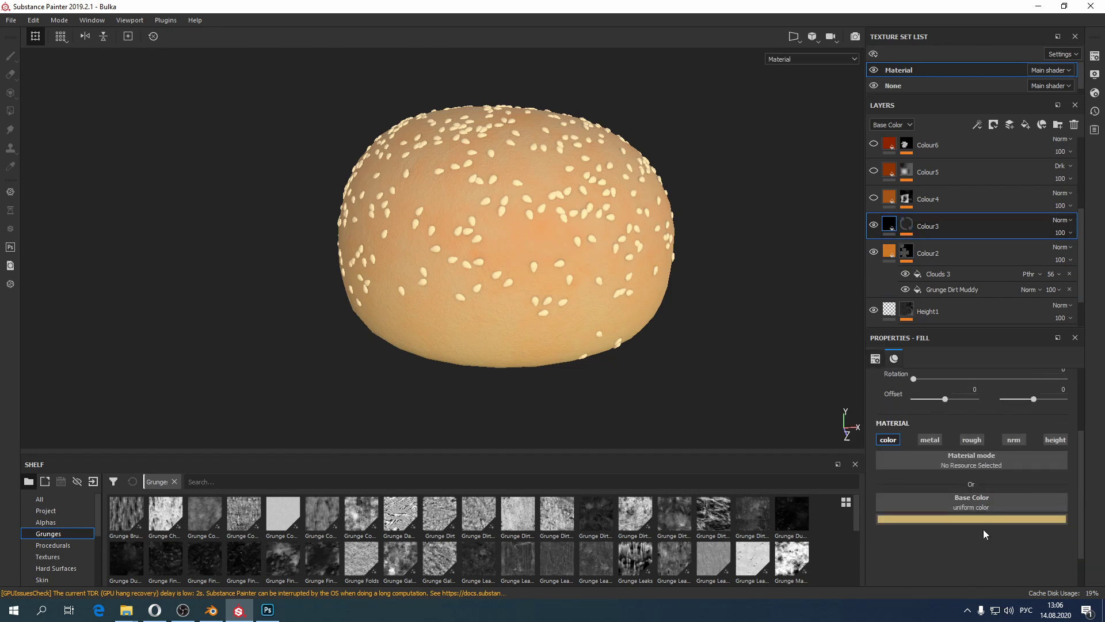
# Step: In Colour3's mask, hide the Paint and Grunge Dirt Scratchy effects and open the Position generator
pyautogui.click(907, 225)
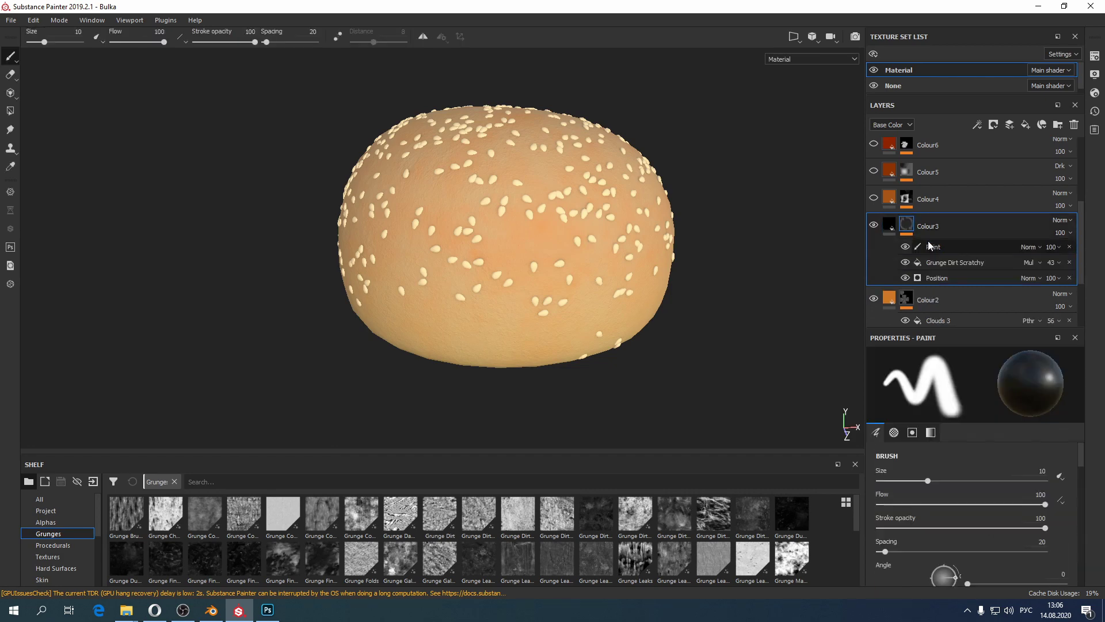
pyautogui.click(945, 281)
pyautogui.click(975, 384)
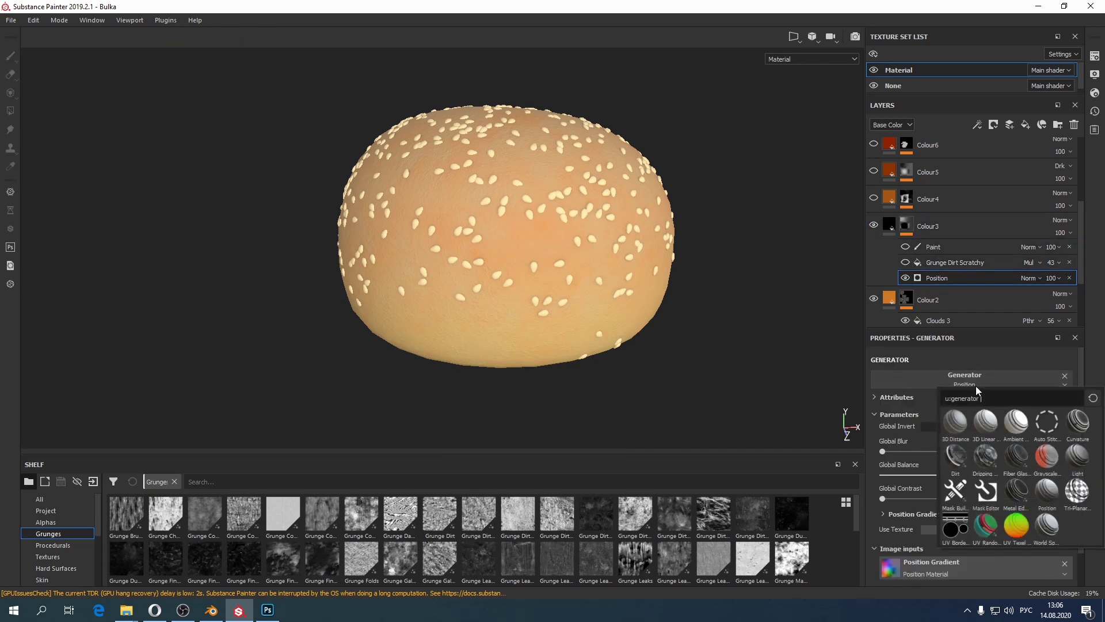
pyautogui.click(943, 356)
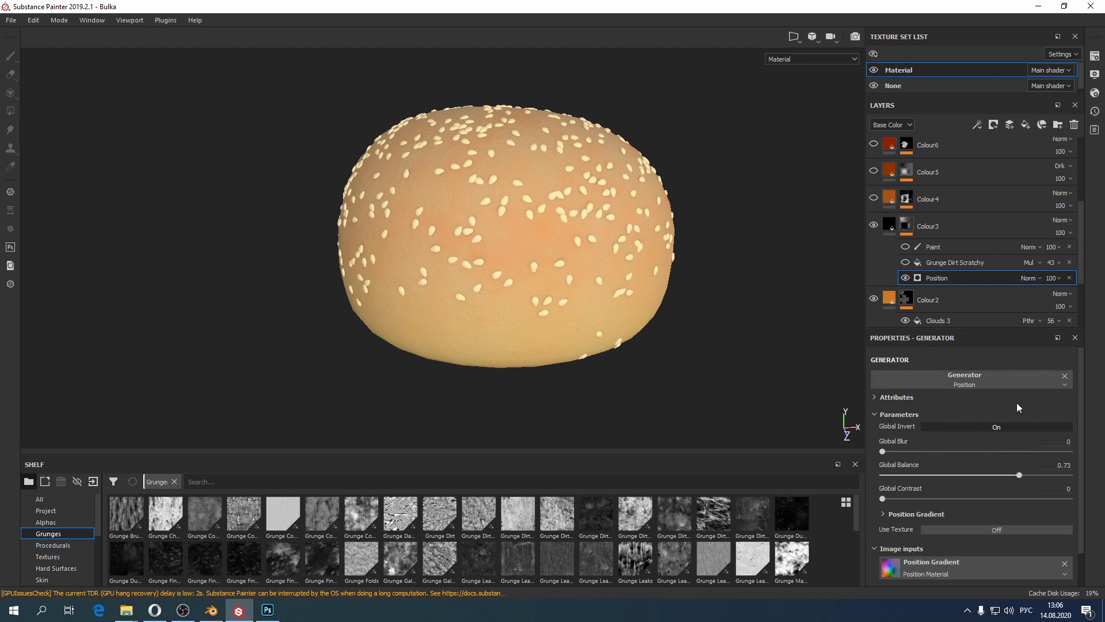
# Step: Compare the Position generator with Global Invert off and on, and view the bun's Base Color channel alone
pyautogui.click(986, 426)
pyautogui.click(986, 427)
pyautogui.keyDown('alt'); pyautogui.moveTo(599, 356); pyautogui.dragTo(563, 249); pyautogui.keyUp('alt')
pyautogui.press('c')
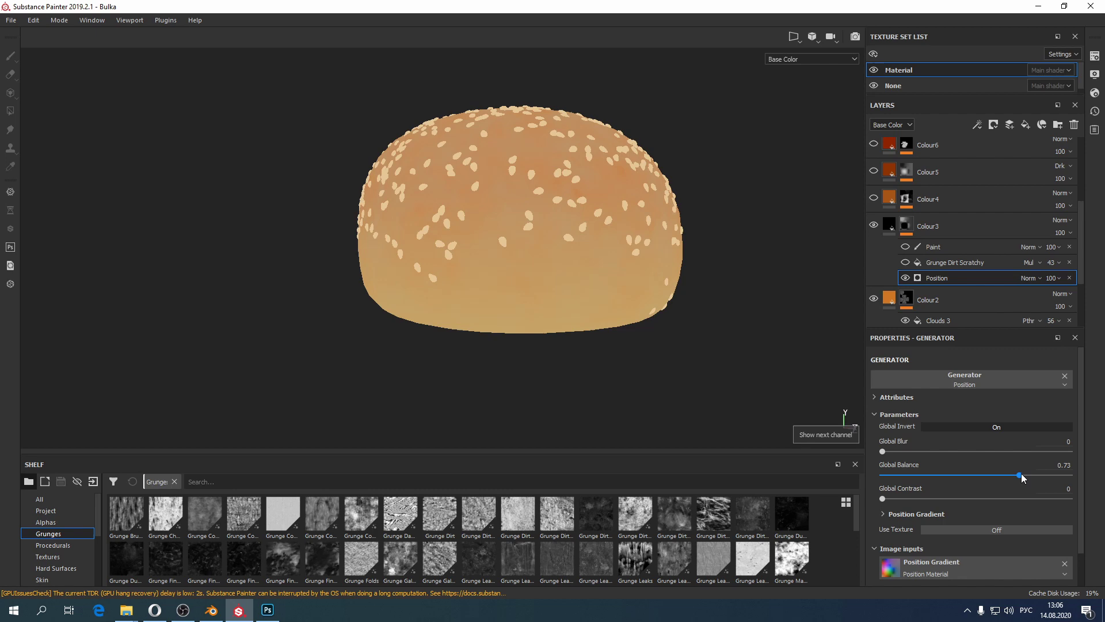
# Step: Set the Position generator's Global Balance to 0.62 in Colour3's mask while viewing the bun's lower part
pyautogui.keyDown('alt'); pyautogui.moveTo(538, 313); pyautogui.dragTo(497, 350); pyautogui.keyUp('alt')
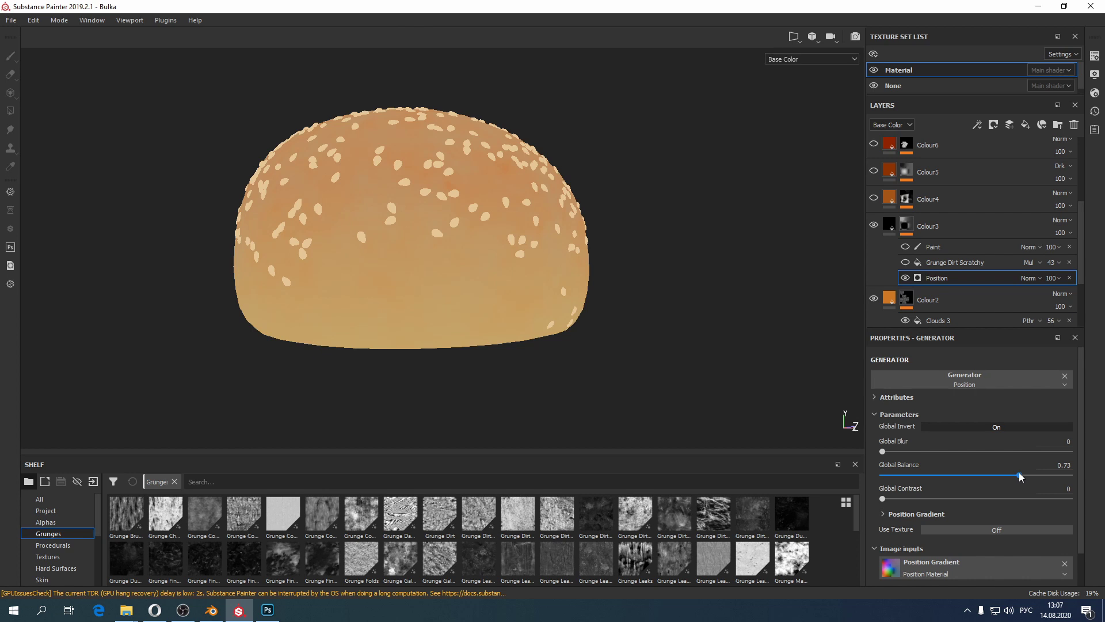
pyautogui.moveTo(974, 479); pyautogui.dragTo(956, 476)
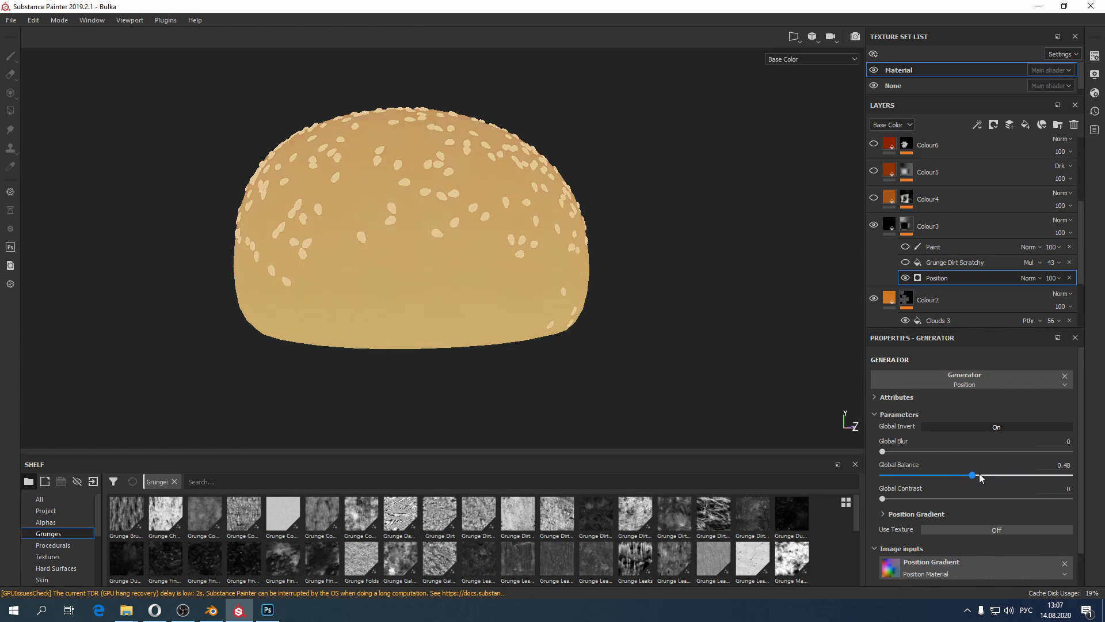
pyautogui.moveTo(1043, 481); pyautogui.dragTo(1042, 481)
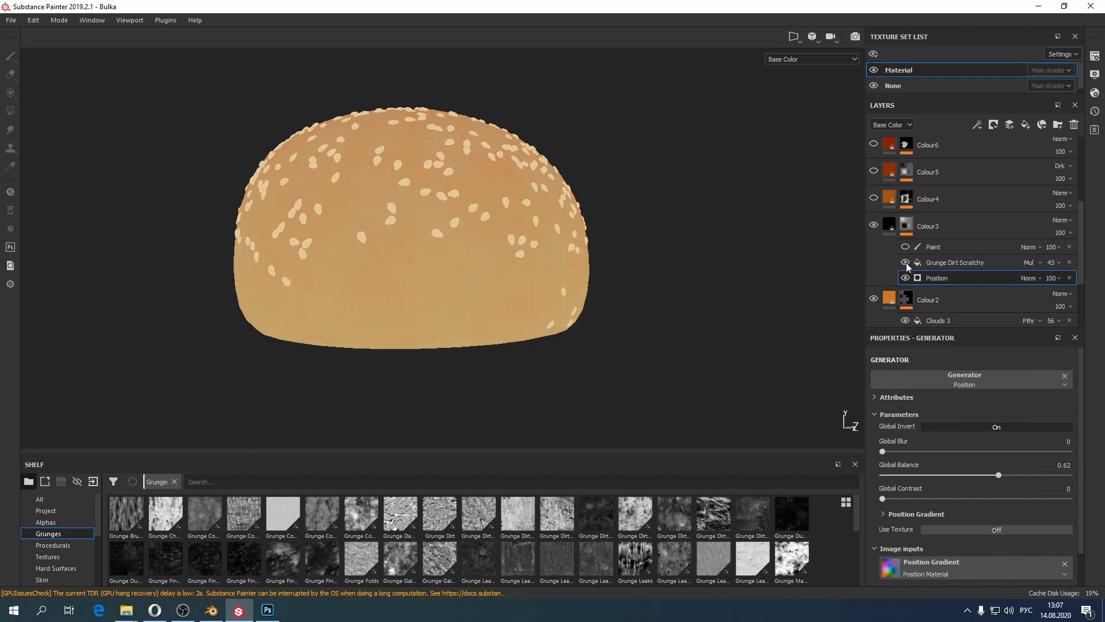
# Step: Turn the Grunge Dirt Scratchy fill in Colour3's mask back on, select it and review its Multiply blending mode
pyautogui.keyDown('alt'); pyautogui.moveTo(678, 341); pyautogui.dragTo(694, 290); pyautogui.keyUp('alt')
pyautogui.click(1009, 265)
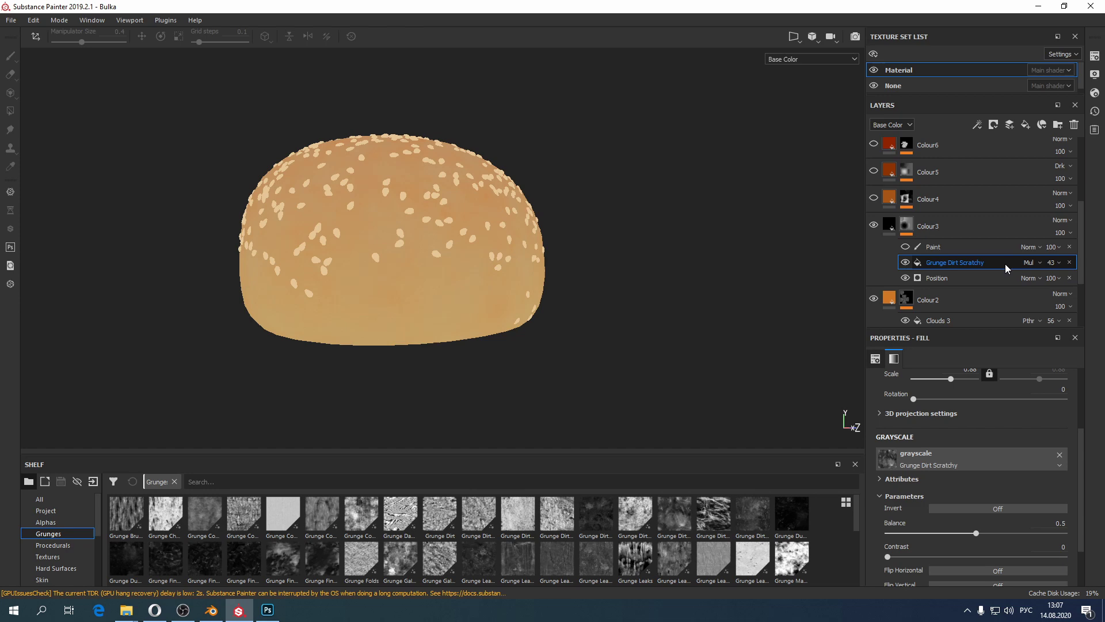
pyautogui.keyDown('alt'); pyautogui.moveTo(505, 339); pyautogui.dragTo(501, 318); pyautogui.keyUp('alt')
pyautogui.keyDown('alt'); pyautogui.moveTo(501, 318); pyautogui.dragTo(588, 323, button='right'); pyautogui.keyUp('alt')
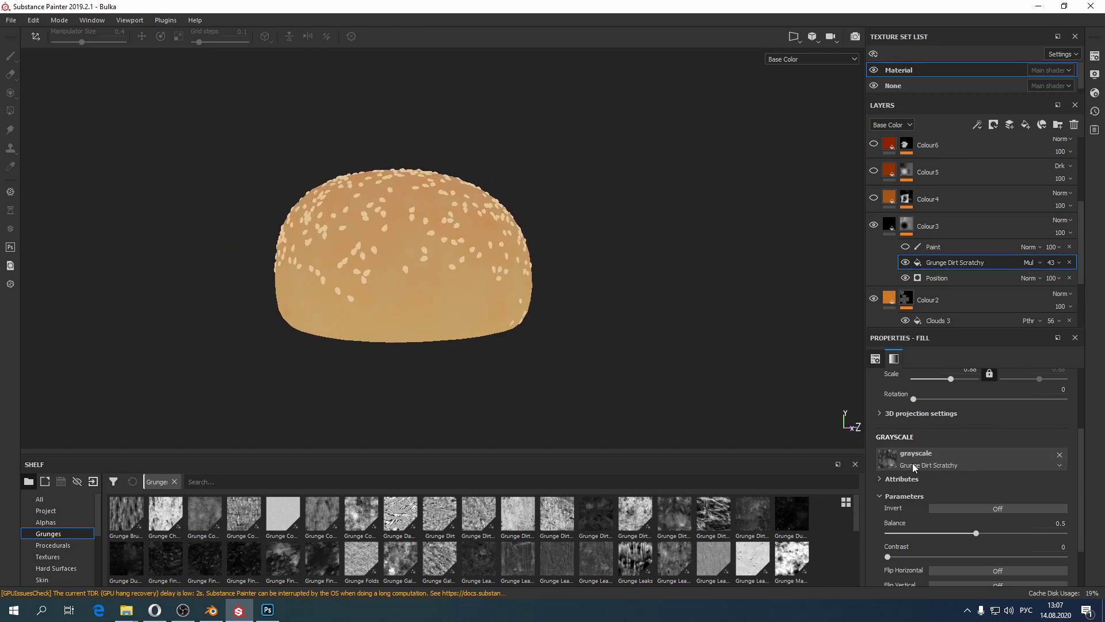
pyautogui.click(1029, 262)
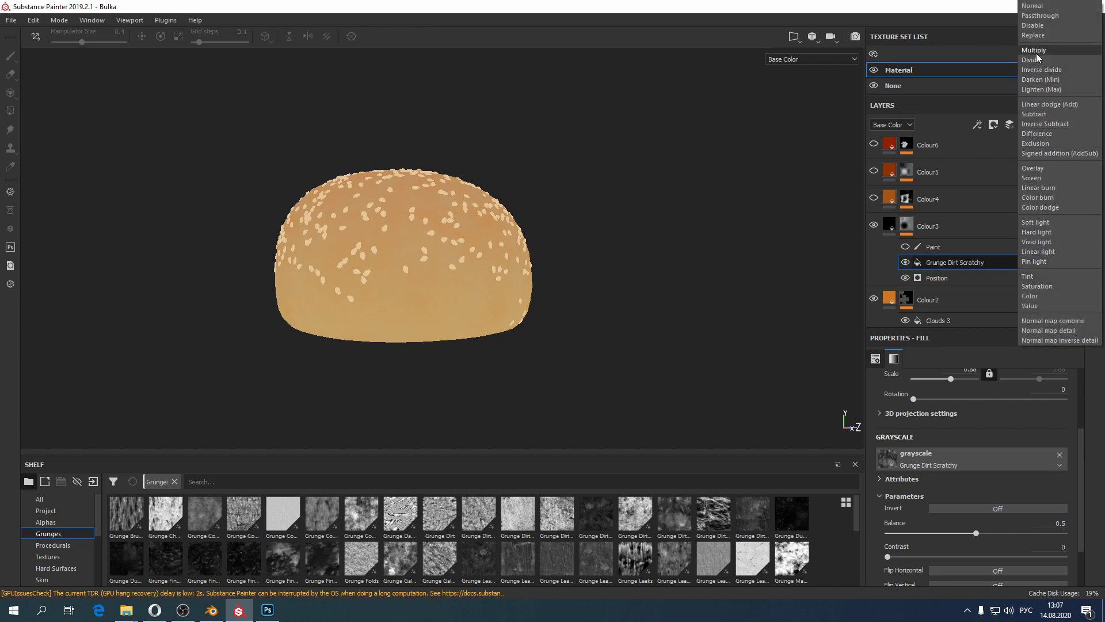
pyautogui.click(518, 315)
# Step: Inspect the grunge's effect on the bun's base color up close and cycle the view to the Normal channel
pyautogui.keyDown('alt'); pyautogui.moveTo(518, 315); pyautogui.dragTo(521, 392); pyautogui.keyUp('alt')
pyautogui.keyDown('alt'); pyautogui.moveTo(521, 392); pyautogui.dragTo(491, 424, button='right'); pyautogui.keyUp('alt')
pyautogui.keyDown('alt'); pyautogui.moveTo(491, 425); pyautogui.dragTo(397, 350); pyautogui.keyUp('alt')
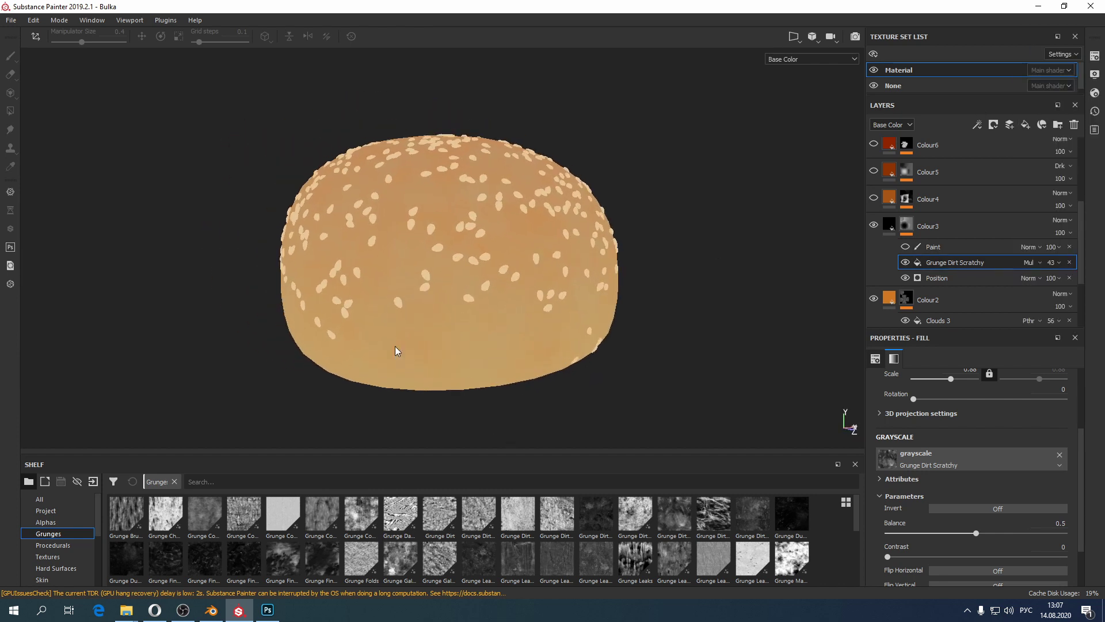
pyautogui.keyDown('alt'); pyautogui.moveTo(398, 350); pyautogui.dragTo(495, 349, button='right'); pyautogui.keyUp('alt')
pyautogui.press('c')
pyautogui.press('c')
pyautogui.press('c')
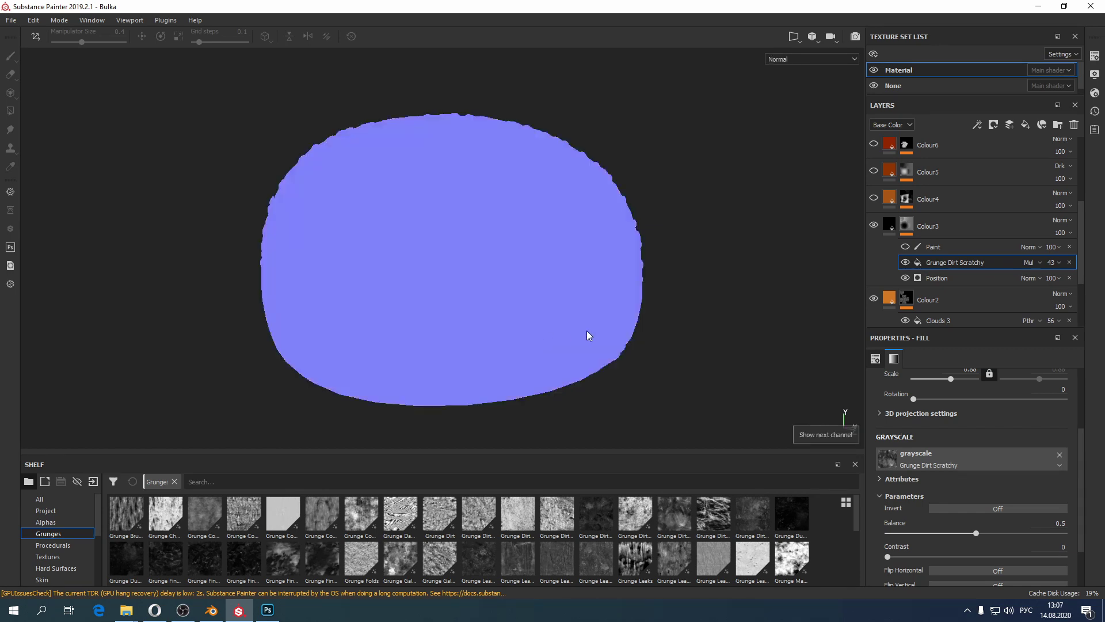
# Step: Display Colour3's mask alone on the bun and toggle the Grunge Dirt Scratchy fill off and on to compare
pyautogui.press('m')
pyautogui.keyDown('alt'); pyautogui.moveTo(716, 314); pyautogui.dragTo(753, 315); pyautogui.keyUp('alt')
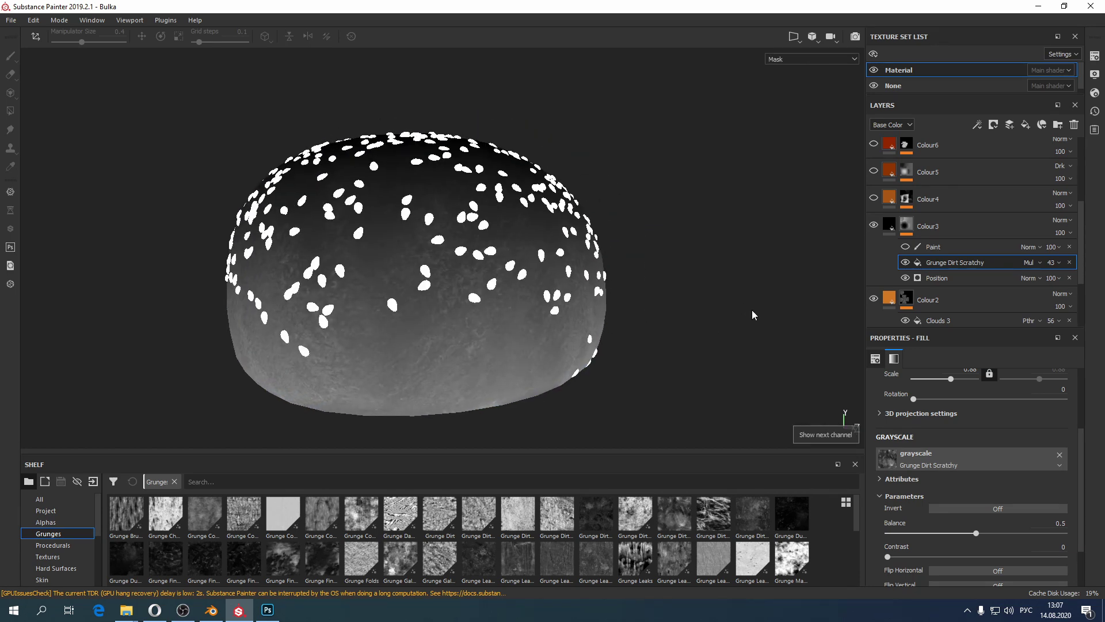
pyautogui.click(906, 262)
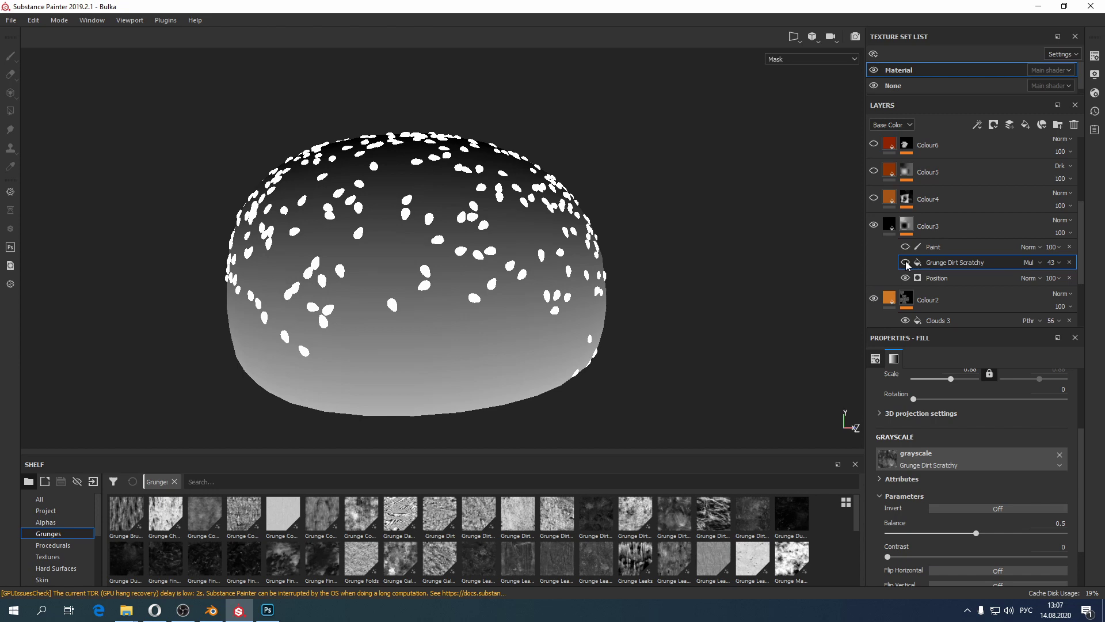
pyautogui.click(906, 263)
pyautogui.keyDown('alt'); pyautogui.moveTo(395, 349); pyautogui.dragTo(403, 326); pyautogui.keyUp('alt')
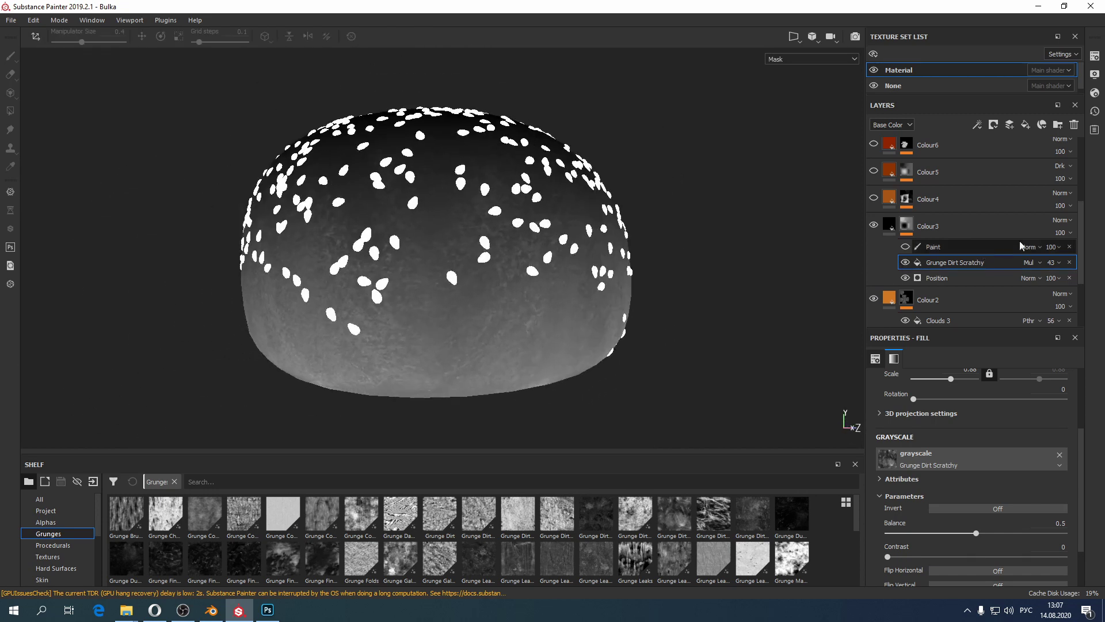
# Step: Turn Colour3's Paint effect back on and examine the bun's side and underside in the Base Color channel
pyautogui.click(906, 262)
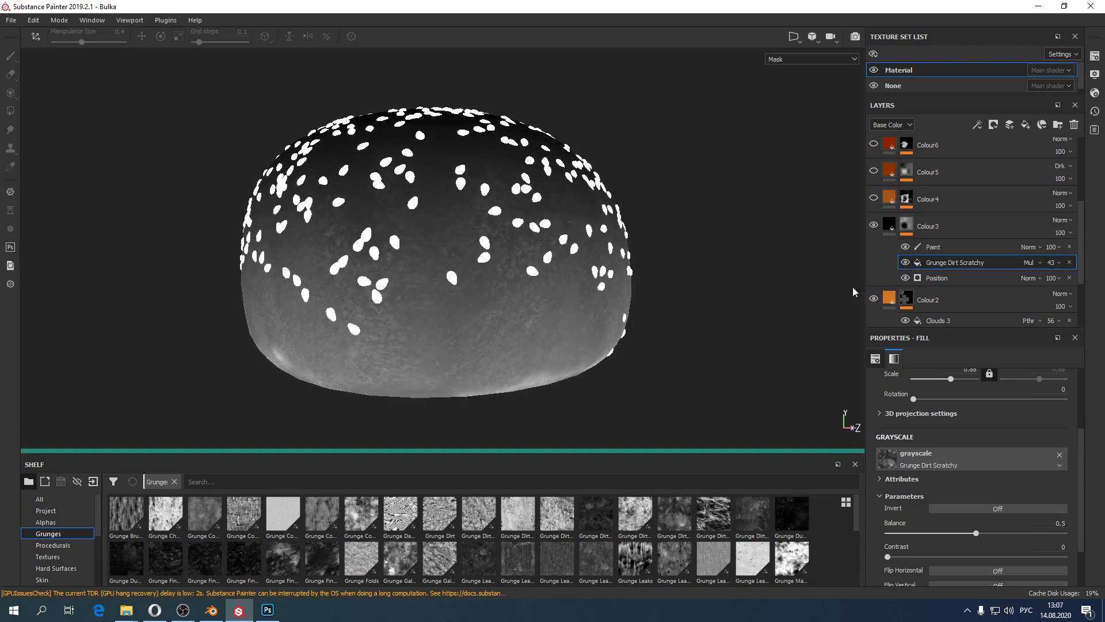
pyautogui.keyDown('alt'); pyautogui.moveTo(662, 346); pyautogui.dragTo(572, 276); pyautogui.keyUp('alt')
pyautogui.press('c')
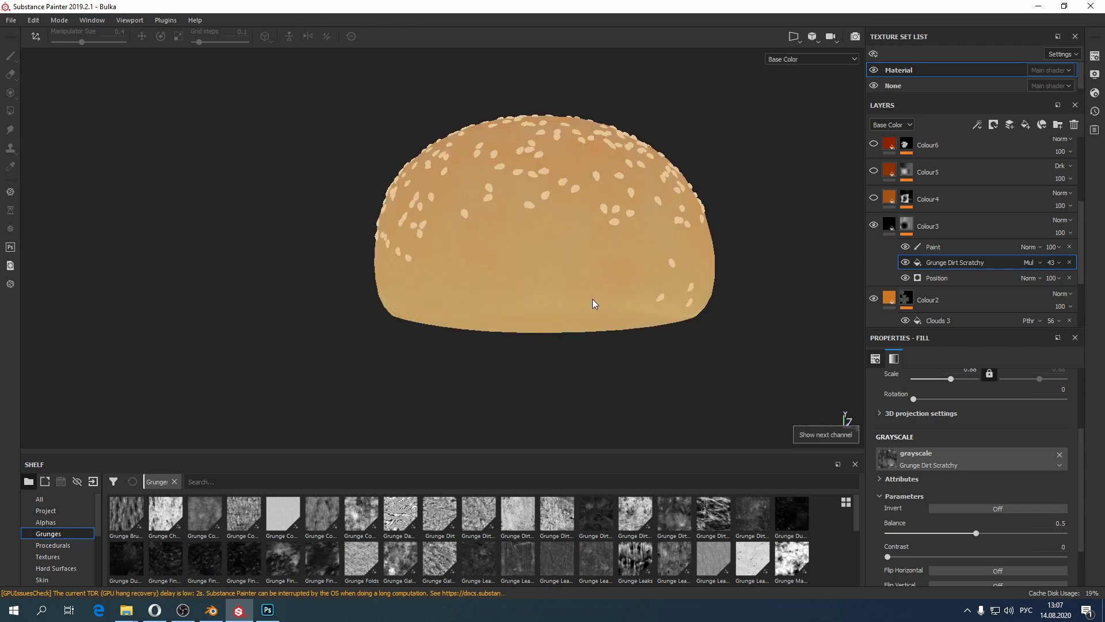
pyautogui.keyDown('alt'); pyautogui.moveTo(596, 308); pyautogui.dragTo(643, 364, button='right'); pyautogui.keyUp('alt')
pyautogui.keyDown('alt'); pyautogui.moveTo(644, 364); pyautogui.dragTo(583, 305); pyautogui.keyUp('alt')
pyautogui.keyDown('alt'); pyautogui.moveTo(583, 305); pyautogui.dragTo(578, 270, button='right'); pyautogui.keyUp('alt')
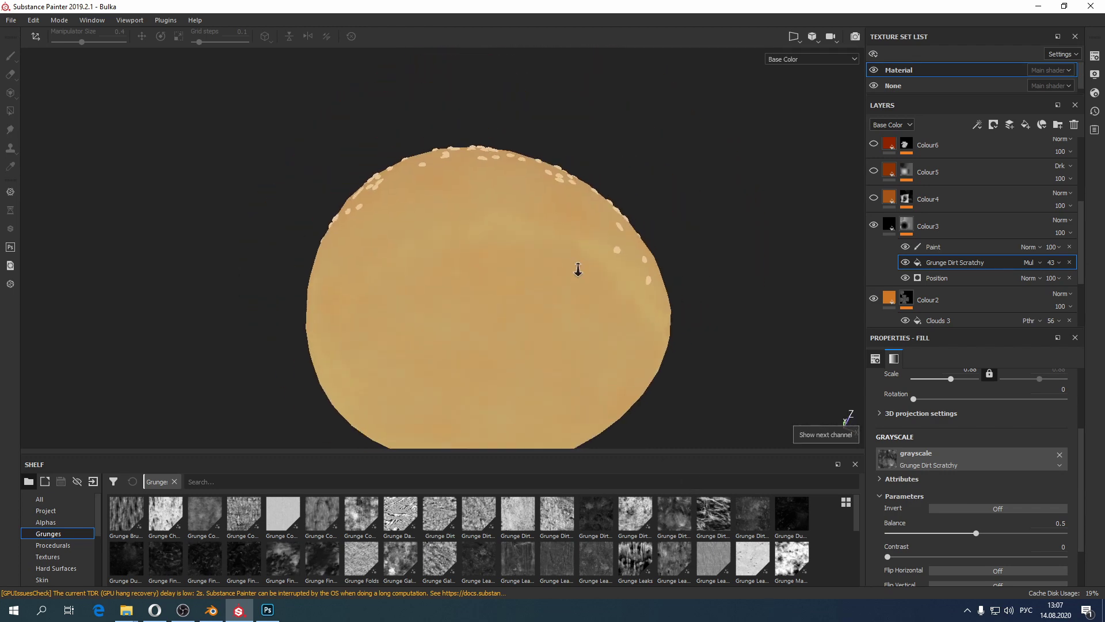
pyautogui.keyDown('alt'); pyautogui.moveTo(578, 270); pyautogui.dragTo(749, 305); pyautogui.keyUp('alt')
# Step: Select Colour3's Paint effect, inspect the painted lower edge of the bun, and return to the full Material view
pyautogui.click(933, 248)
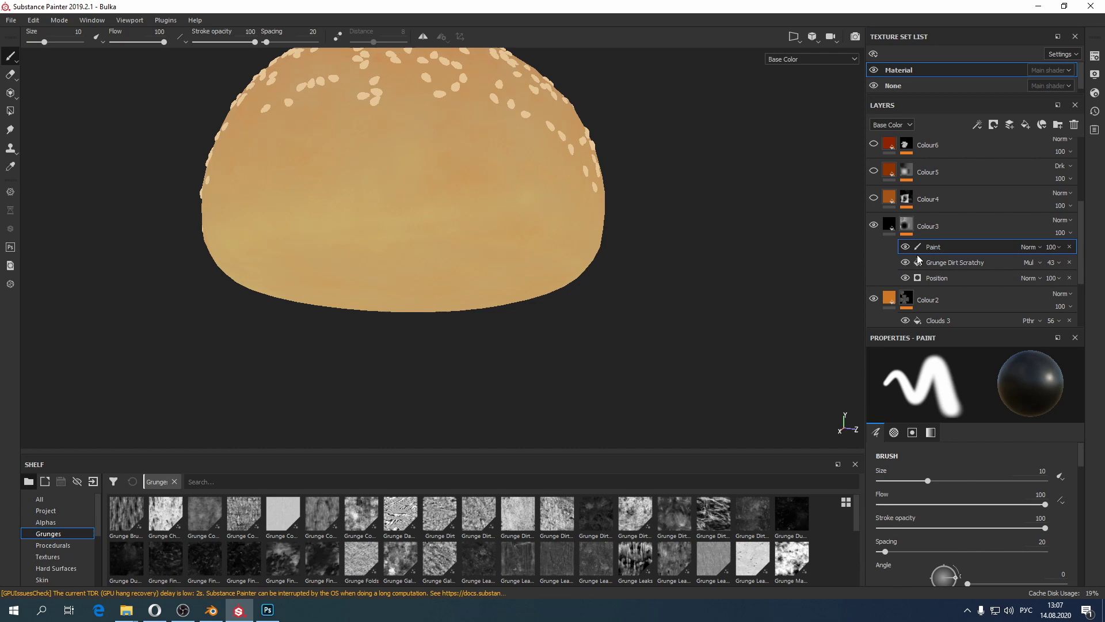
pyautogui.keyDown('alt'); pyautogui.moveTo(618, 324); pyautogui.dragTo(446, 274, button='right'); pyautogui.keyUp('alt')
pyautogui.keyDown('alt'); pyautogui.moveTo(446, 273); pyautogui.dragTo(236, 303); pyautogui.keyUp('alt')
pyautogui.keyDown('alt'); pyautogui.moveTo(587, 269); pyautogui.dragTo(671, 270); pyautogui.keyUp('alt')
pyautogui.press('m')
pyautogui.click(906, 234)
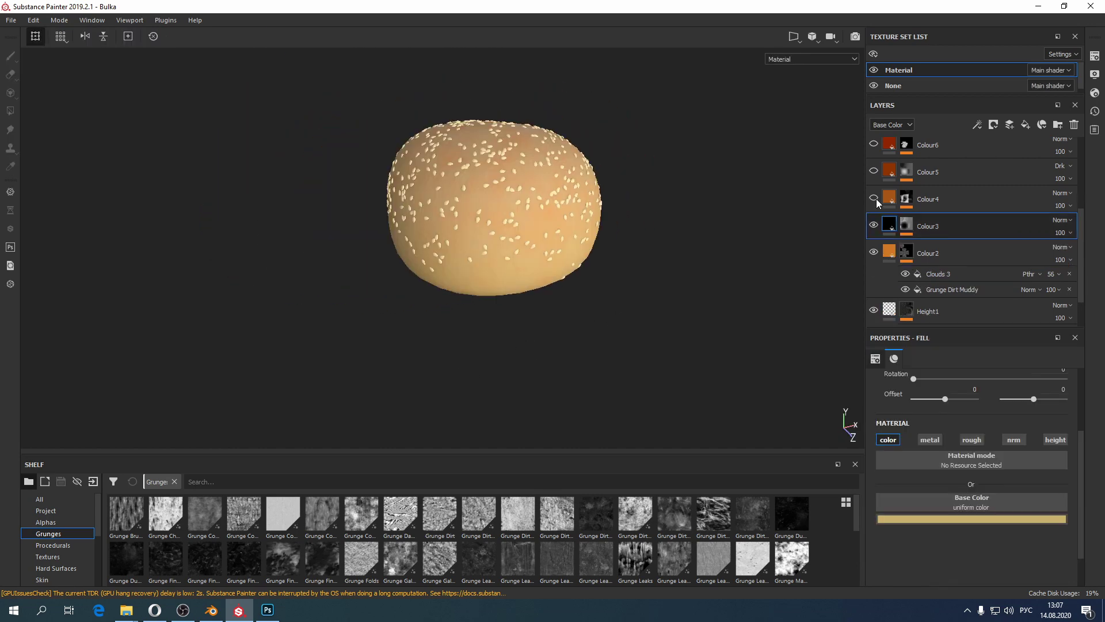
# Step: Select the Colour4 layer's orange-brown fill and make the layer visible
pyautogui.click(878, 202)
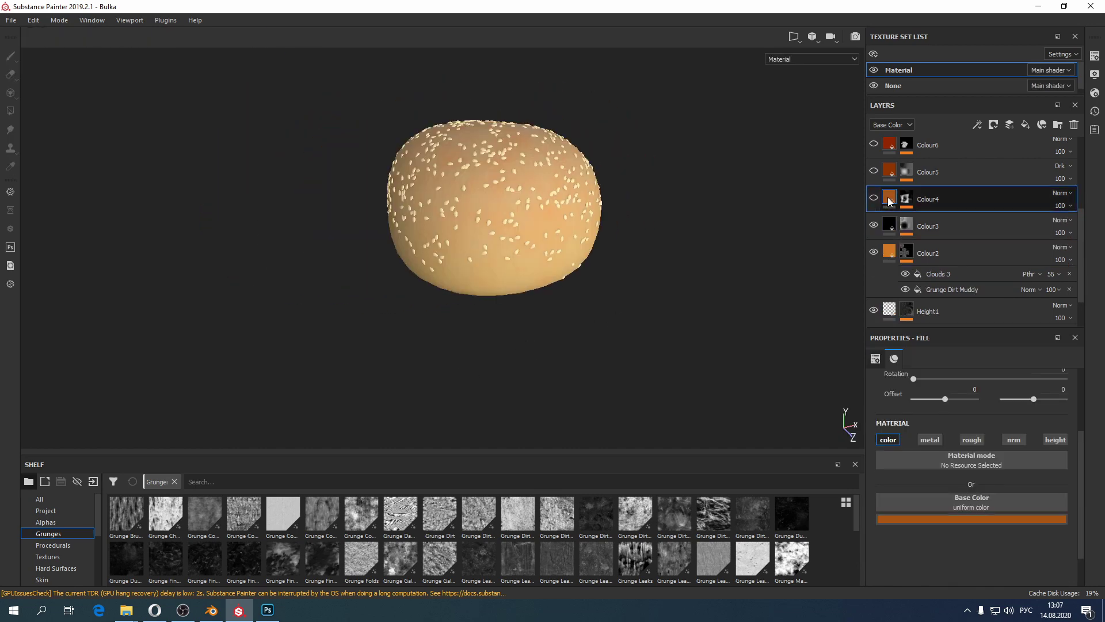
pyautogui.click(874, 198)
pyautogui.keyDown('alt'); pyautogui.moveTo(617, 309); pyautogui.dragTo(464, 363); pyautogui.keyUp('alt')
pyautogui.keyDown('alt'); pyautogui.moveTo(464, 362); pyautogui.dragTo(584, 387, button='right'); pyautogui.keyUp('alt')
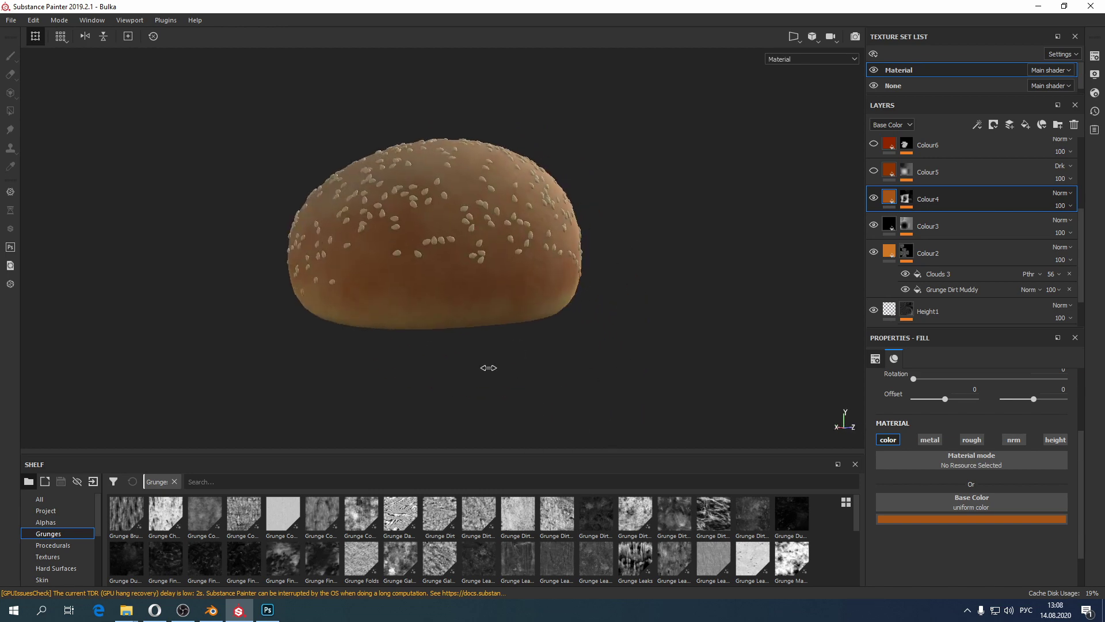
# Step: Examine Colour4's browned areas on the bun from all sides in the Material view
pyautogui.keyDown('alt'); pyautogui.moveTo(400, 380); pyautogui.dragTo(414, 408, button='middle'); pyautogui.keyUp('alt')
pyautogui.keyDown('alt'); pyautogui.moveTo(414, 407); pyautogui.dragTo(369, 345, button='right'); pyautogui.keyUp('alt')
pyautogui.keyDown('alt'); pyautogui.moveTo(589, 299); pyautogui.dragTo(461, 316); pyautogui.keyUp('alt')
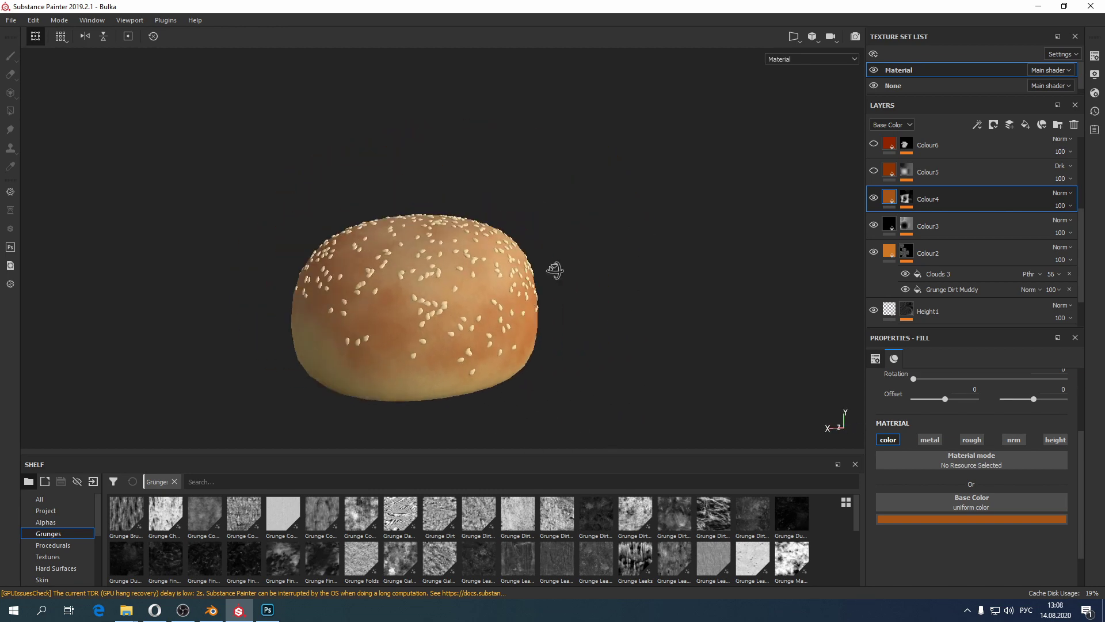
pyautogui.keyDown('shift'); pyautogui.moveTo(461, 316); pyautogui.dragTo(483, 342, button='right'); pyautogui.keyUp('shift')
pyautogui.keyDown('alt'); pyautogui.moveTo(482, 342); pyautogui.dragTo(340, 323); pyautogui.keyUp('alt')
pyautogui.keyDown('alt'); pyautogui.moveTo(340, 323); pyautogui.dragTo(428, 368, button='middle'); pyautogui.keyUp('alt')
pyautogui.keyDown('alt'); pyautogui.moveTo(429, 368); pyautogui.dragTo(484, 340); pyautogui.keyUp('alt')
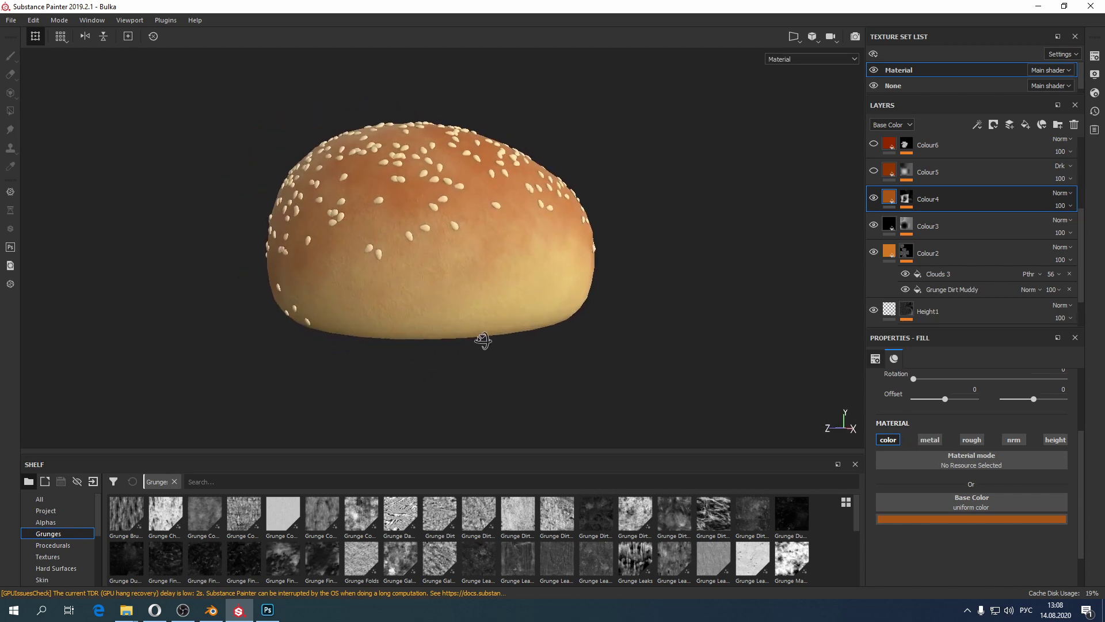
pyautogui.keyDown('alt'); pyautogui.moveTo(483, 340); pyautogui.dragTo(362, 99, button='right'); pyautogui.keyUp('alt')
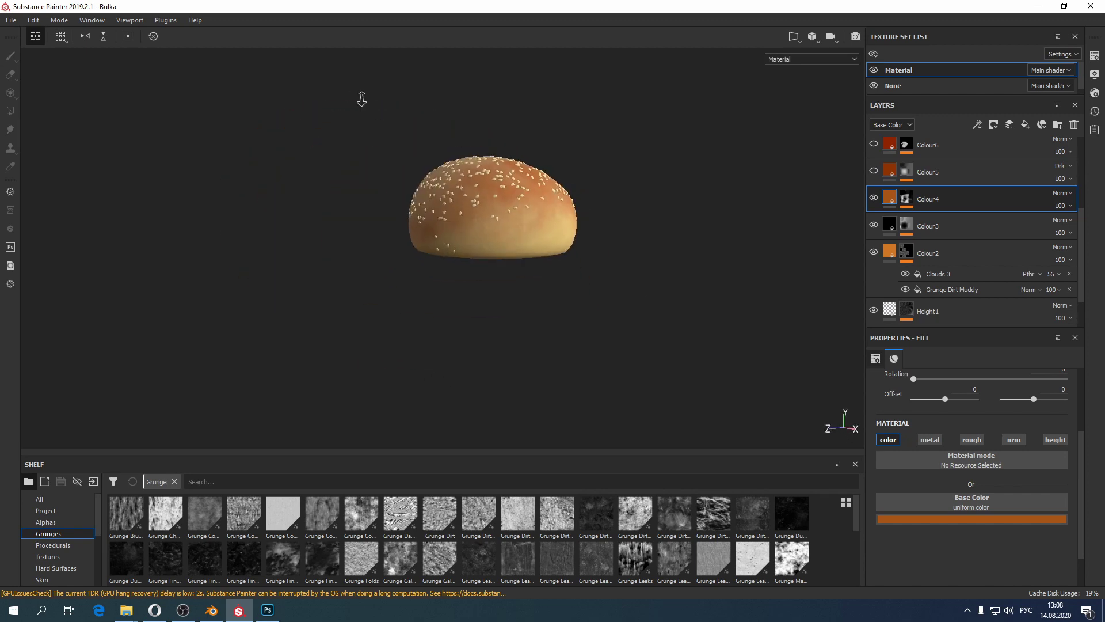
pyautogui.keyDown('alt'); pyautogui.moveTo(368, 172); pyautogui.dragTo(447, 197); pyautogui.keyUp('alt')
pyautogui.keyDown('alt'); pyautogui.moveTo(447, 197); pyautogui.dragTo(472, 288, button='right'); pyautogui.keyUp('alt')
pyautogui.keyDown('alt'); pyautogui.moveTo(472, 288); pyautogui.dragTo(153, 285); pyautogui.keyUp('alt')
# Step: In the Base Color view, open Colour4's mask effects, select its Paint effect and hide the Blur filter
pyautogui.press('c')
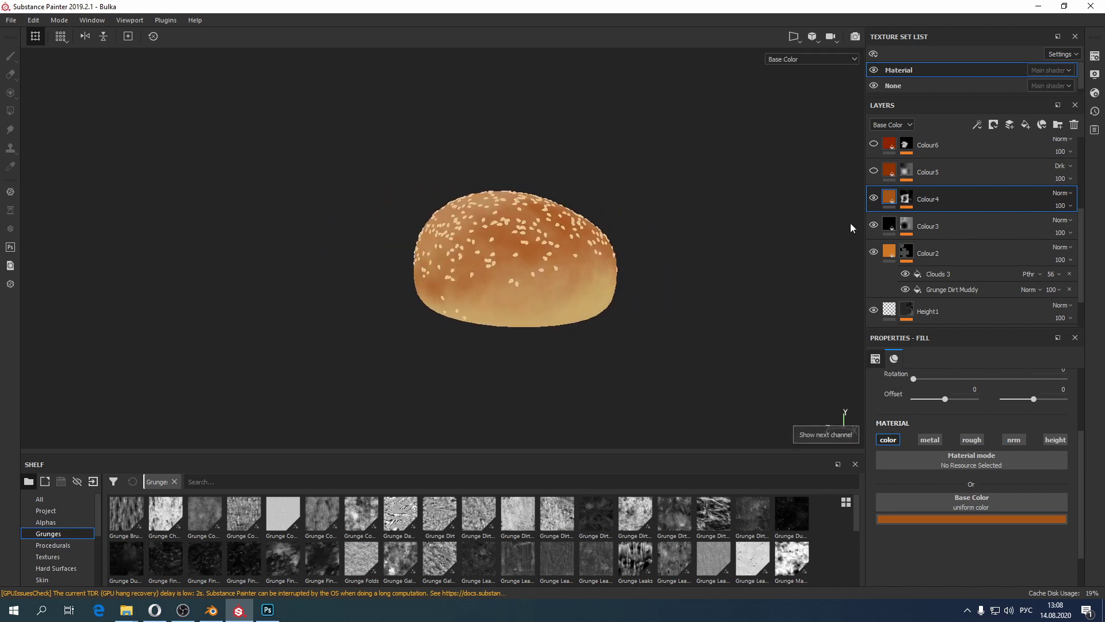
pyautogui.click(908, 198)
pyautogui.click(942, 232)
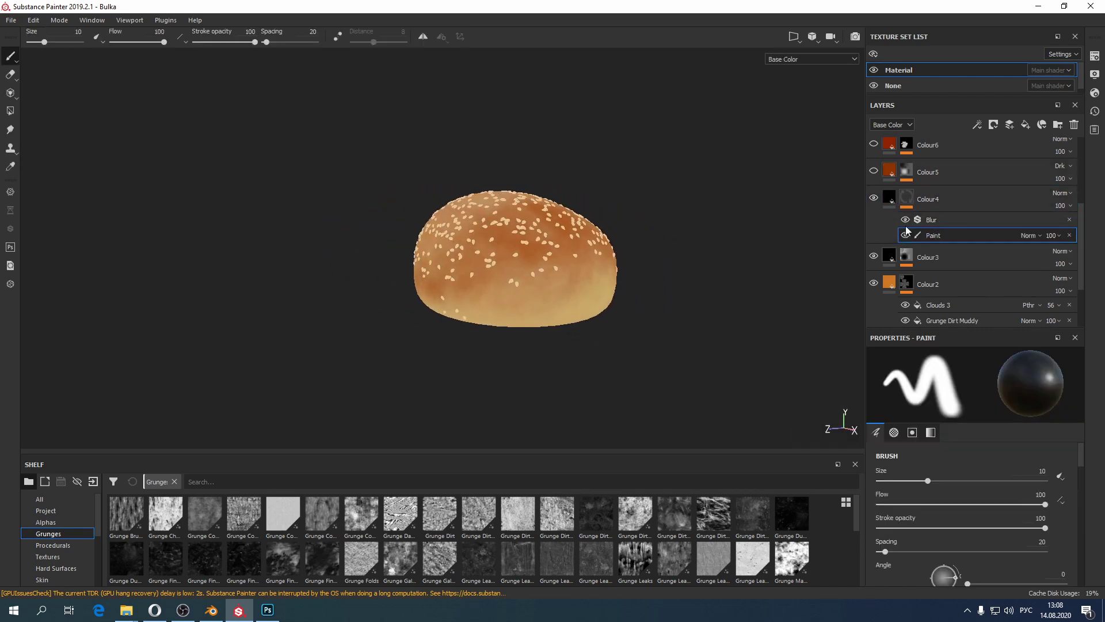
pyautogui.click(905, 219)
pyautogui.keyDown('alt'); pyautogui.moveTo(587, 330); pyautogui.dragTo(614, 367, button='right'); pyautogui.keyUp('alt')
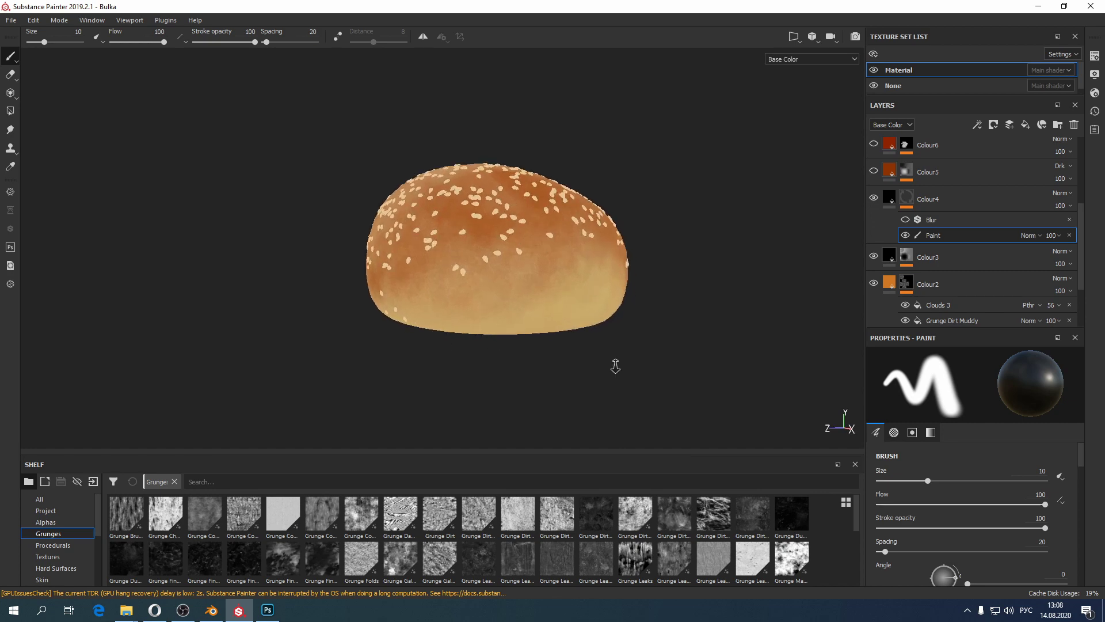
# Step: Review the brush and alpha settings of Colour4's Paint effect and inspect its unblurred strokes on the bun
pyautogui.scroll(-5, 968, 556)
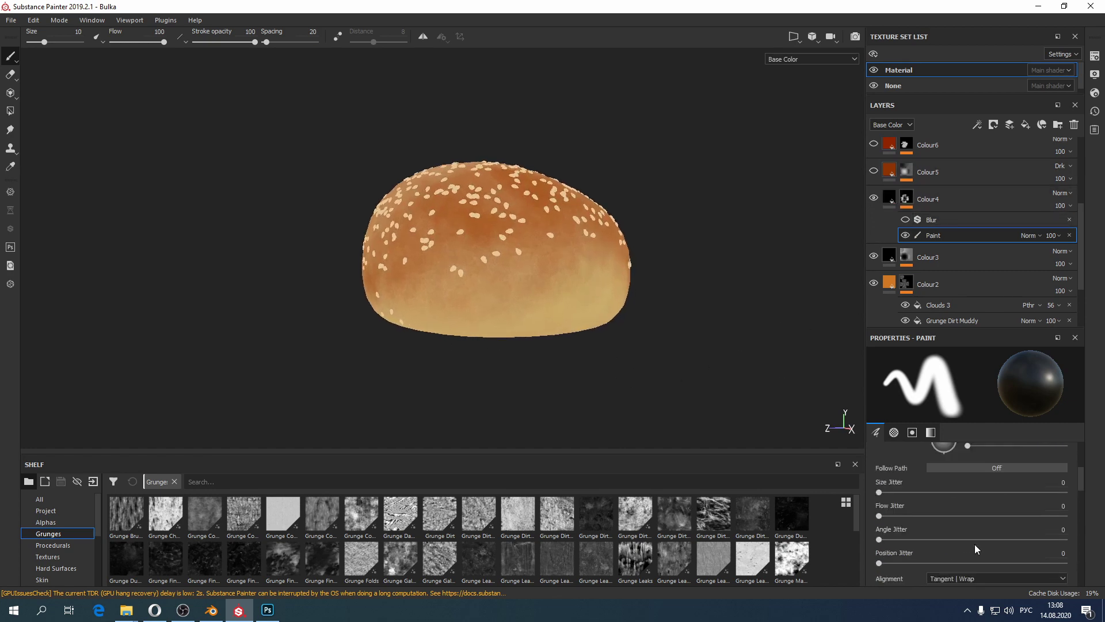
pyautogui.keyDown('alt'); pyautogui.moveTo(506, 276); pyautogui.dragTo(508, 288); pyautogui.keyUp('alt')
pyautogui.keyDown('alt'); pyautogui.moveTo(509, 288); pyautogui.dragTo(385, 281, button='middle'); pyautogui.keyUp('alt')
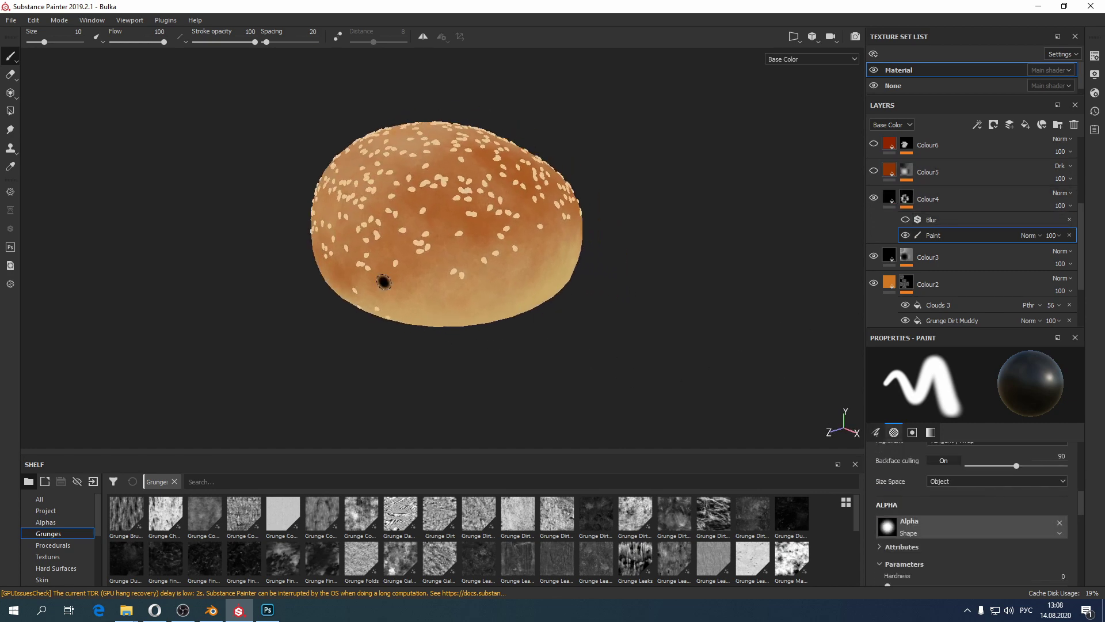
pyautogui.keyDown('alt'); pyautogui.moveTo(384, 282); pyautogui.dragTo(346, 361, button='right'); pyautogui.keyUp('alt')
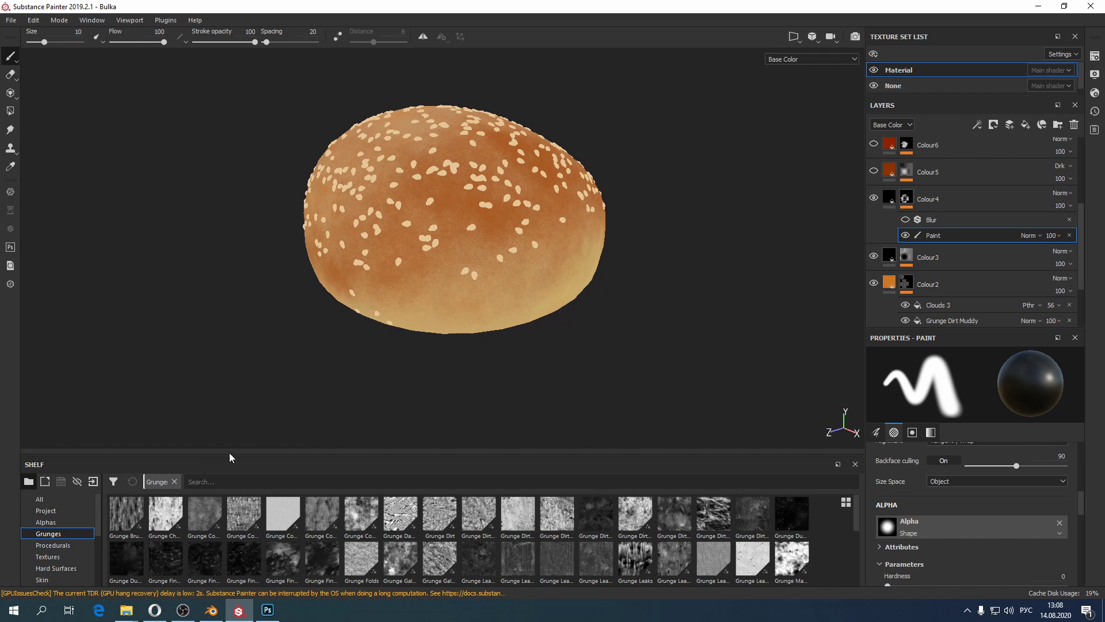
# Step: Enlarge the shelf, show the brush presets and try the Cotton, Dirt 3 and Dots brushes in turn
pyautogui.moveTo(230, 452); pyautogui.dragTo(236, 402)
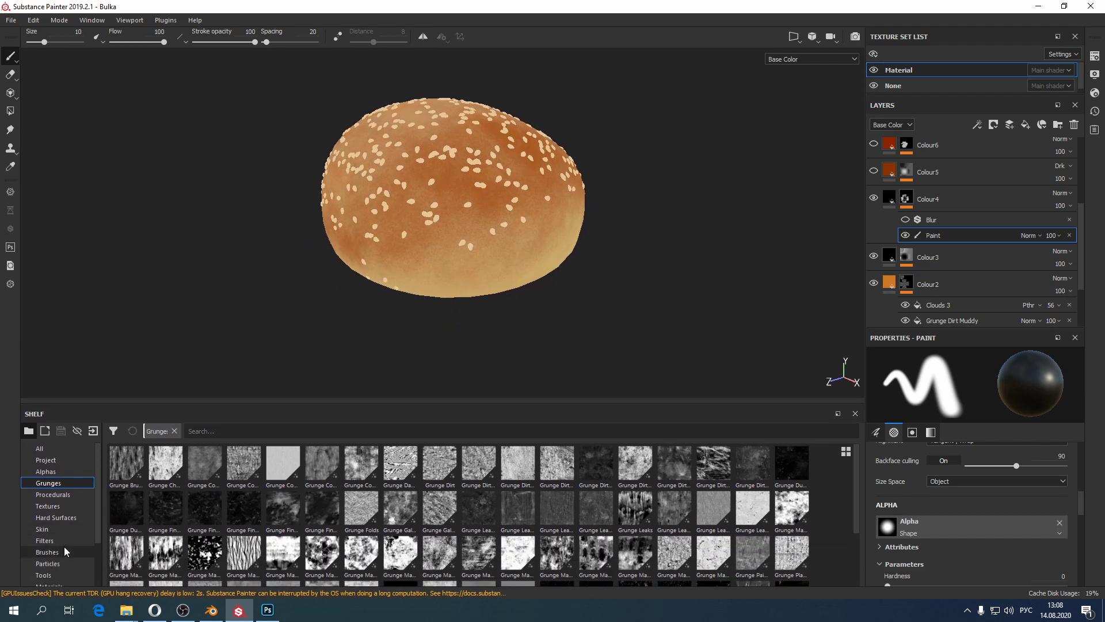
pyautogui.click(47, 552)
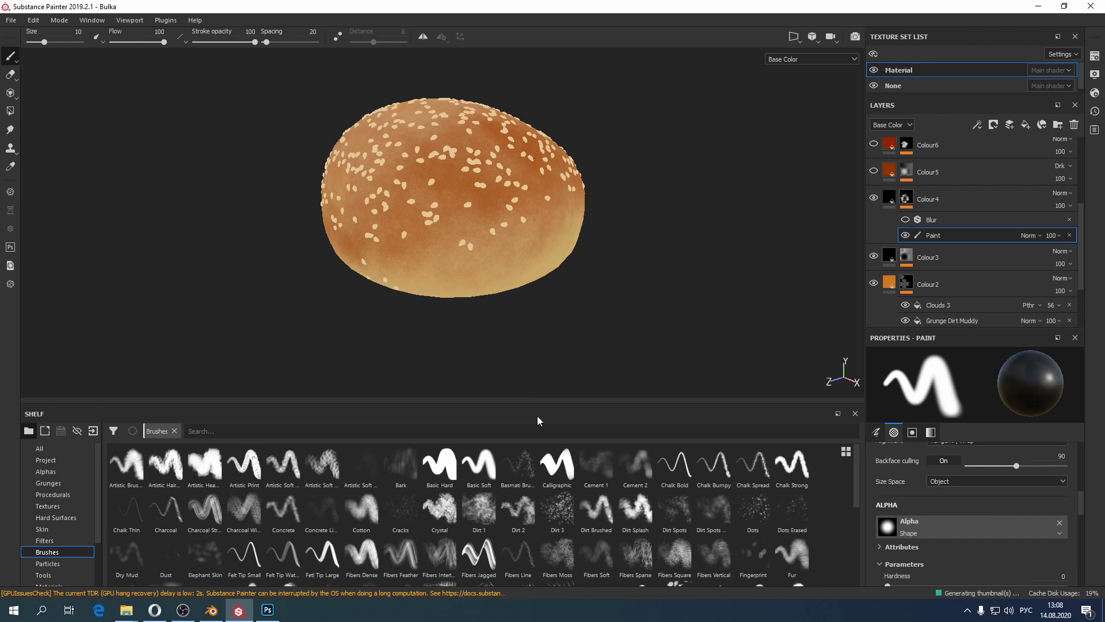
pyautogui.click(368, 510)
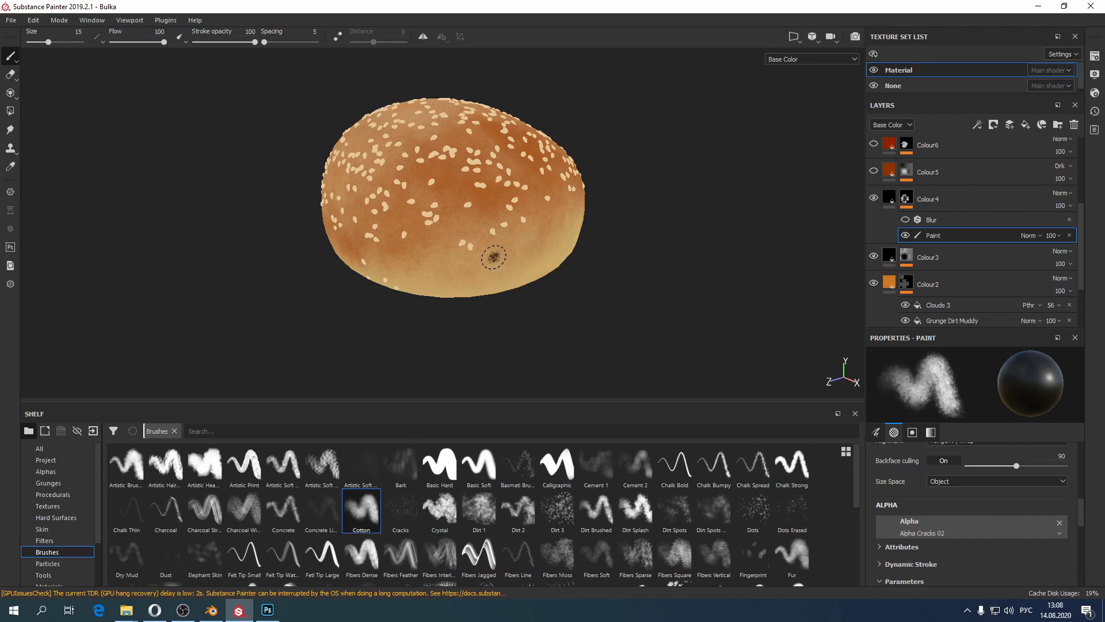
pyautogui.click(558, 510)
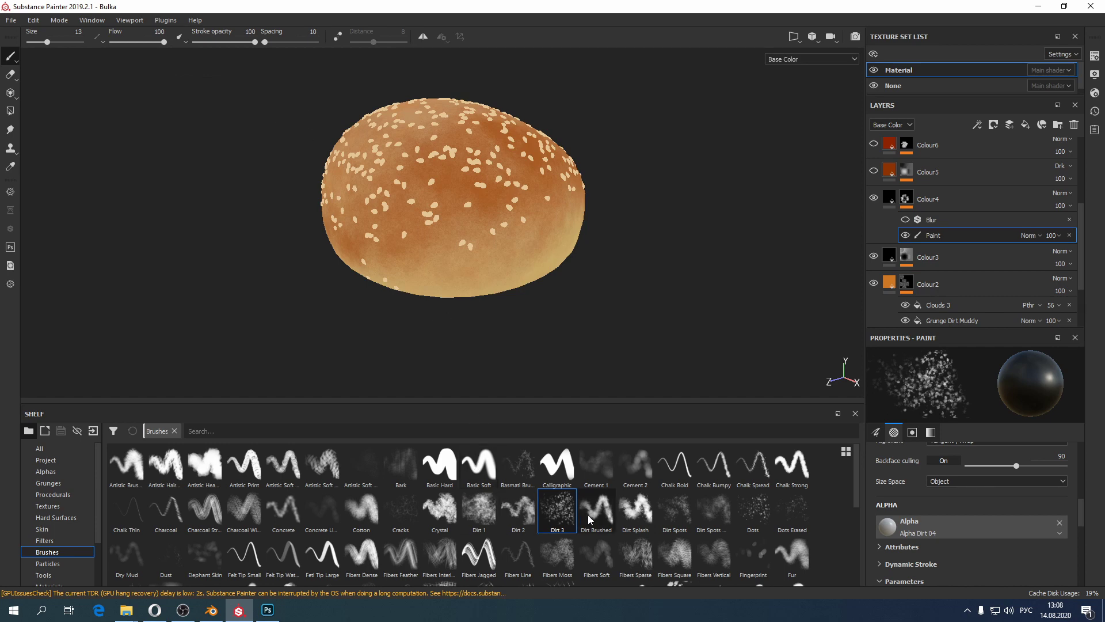
pyautogui.click(753, 510)
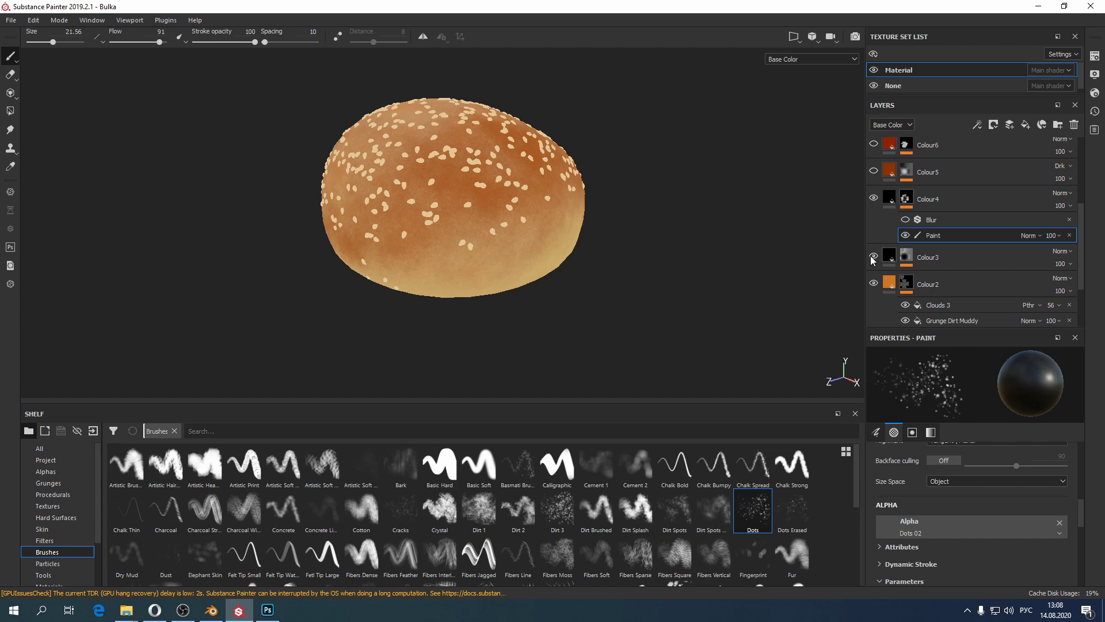
# Step: Turn Colour4's Blur filter back on, examine the bun's browned side up close and open the filter's parameters
pyautogui.click(936, 220)
pyautogui.click(887, 203)
pyautogui.keyDown('alt'); pyautogui.moveTo(514, 231); pyautogui.dragTo(533, 334, button='right'); pyautogui.keyUp('alt')
pyautogui.keyDown('alt'); pyautogui.moveTo(529, 317); pyautogui.dragTo(395, 239); pyautogui.keyUp('alt')
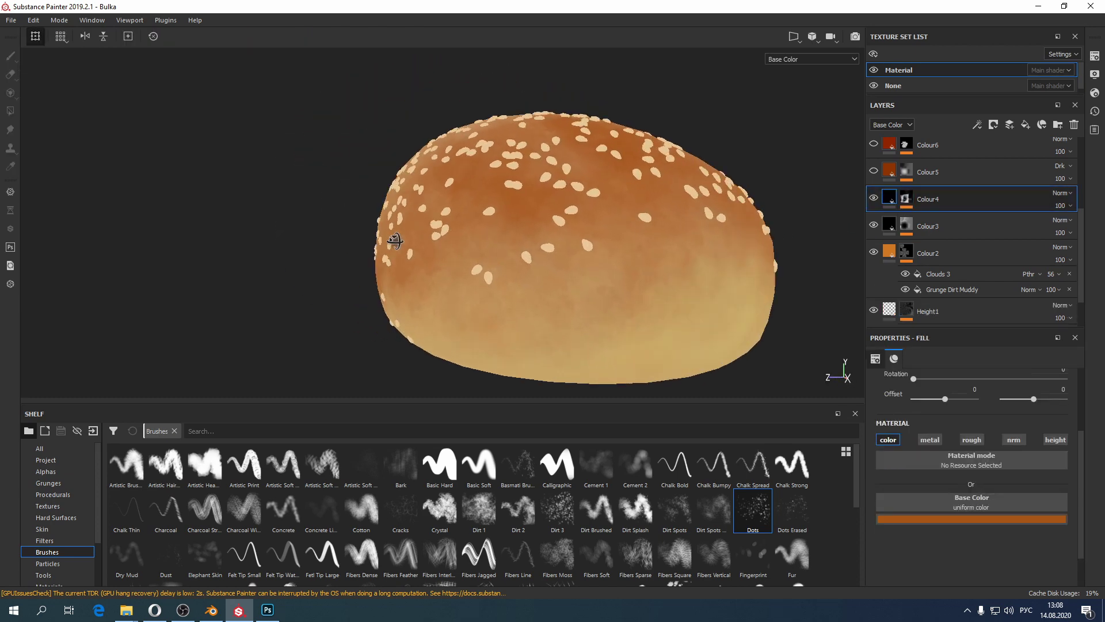
pyautogui.keyDown('alt'); pyautogui.moveTo(395, 239); pyautogui.dragTo(304, 205, button='middle'); pyautogui.keyUp('alt')
pyautogui.keyDown('alt'); pyautogui.moveTo(584, 225); pyautogui.dragTo(605, 276, button='right'); pyautogui.keyUp('alt')
pyautogui.click(906, 198)
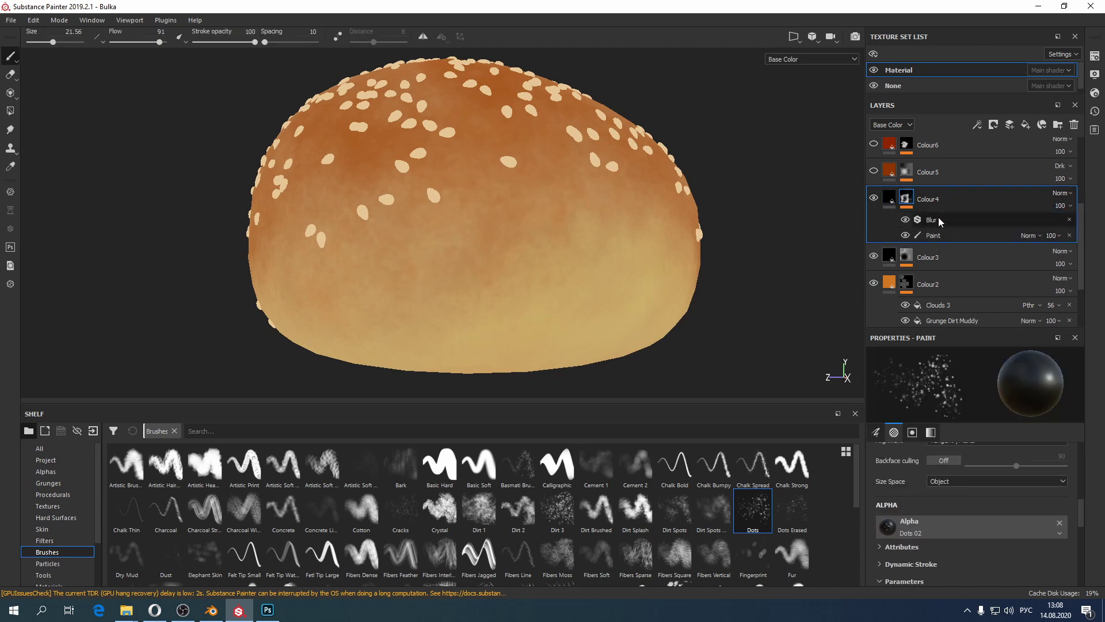
pyautogui.click(940, 220)
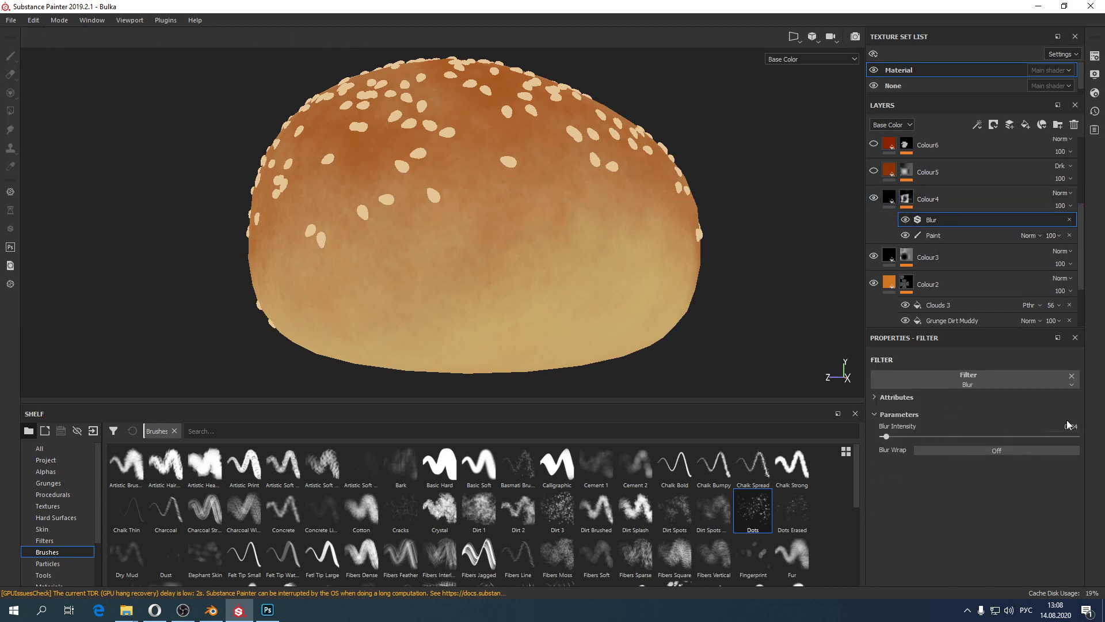
# Step: Review Colour4's fill, make the Colour5 layer visible and check its base color and roughness settings
pyautogui.click(889, 201)
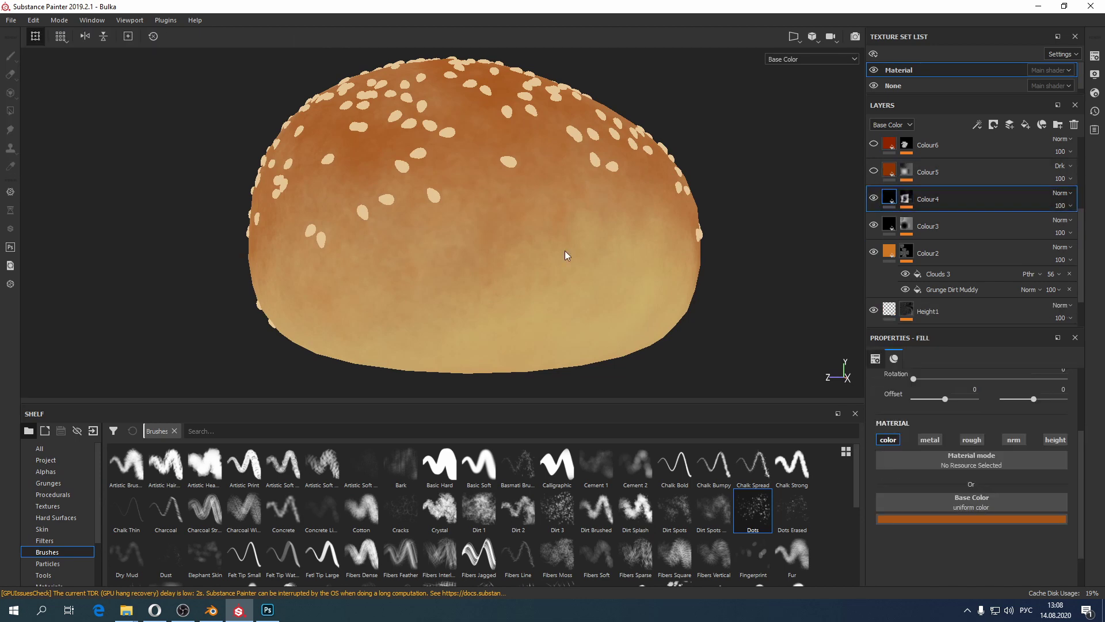
pyautogui.keyDown('alt'); pyautogui.moveTo(565, 254); pyautogui.dragTo(446, 199); pyautogui.keyUp('alt')
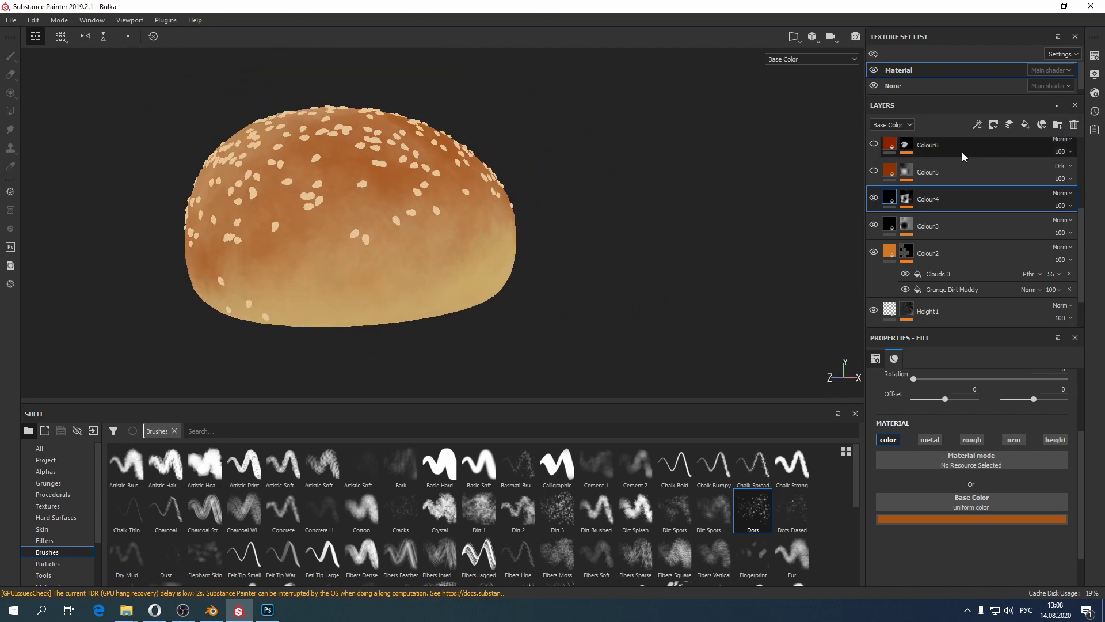
pyautogui.click(891, 175)
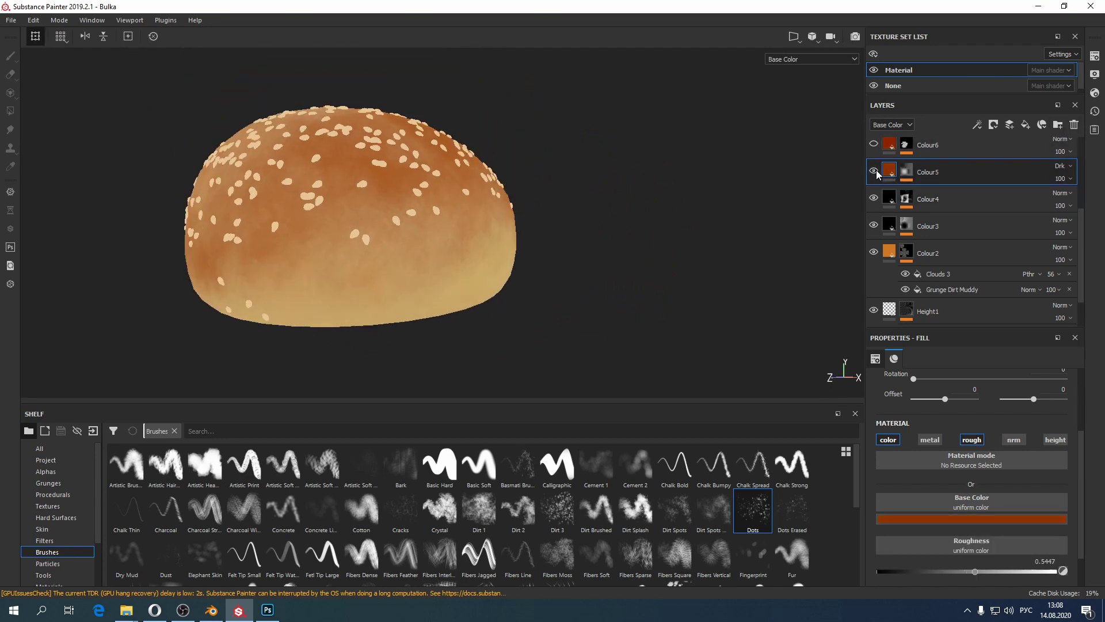
pyautogui.keyDown('alt'); pyautogui.moveTo(398, 219); pyautogui.dragTo(558, 244); pyautogui.keyUp('alt')
pyautogui.scroll(-2, 986, 572)
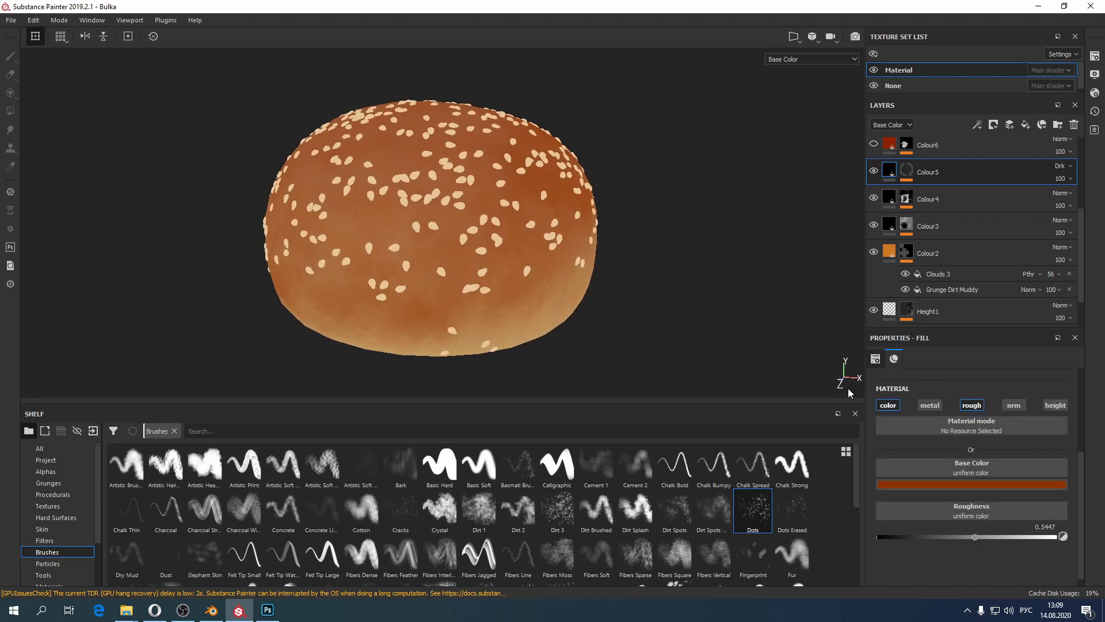
# Step: Step through neighbouring channel views, return to the Material view and inspect the bun with Colour5 shown
pyautogui.press('c')
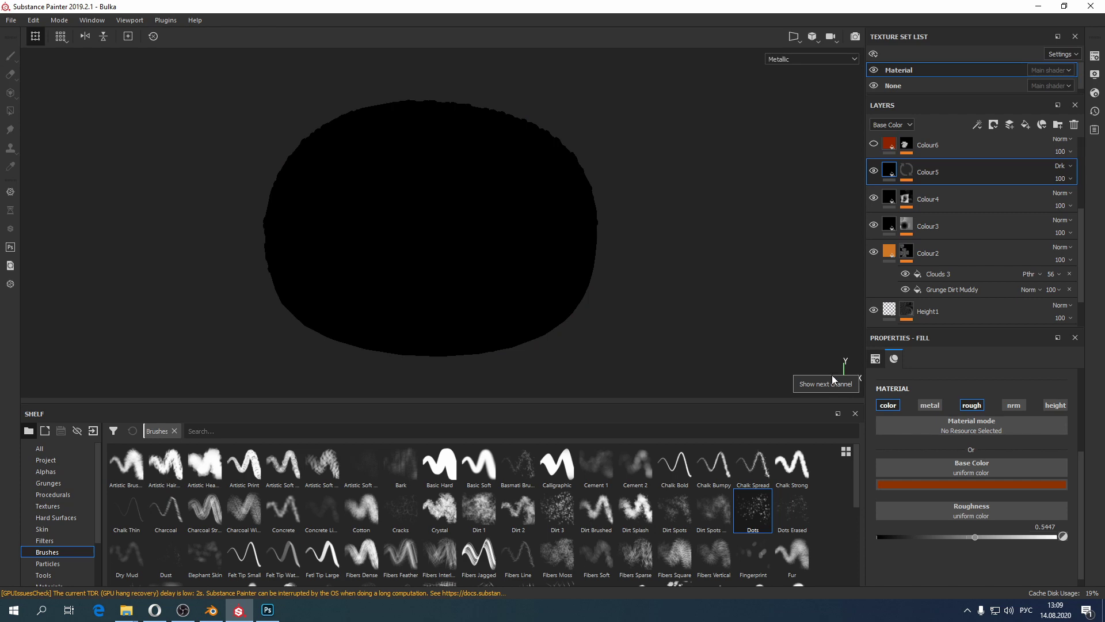
pyautogui.hotkey('shift', 'c')
pyautogui.hotkey('shift', 'c')
pyautogui.press('m')
pyautogui.keyDown('alt'); pyautogui.moveTo(642, 257); pyautogui.dragTo(691, 286); pyautogui.keyUp('alt')
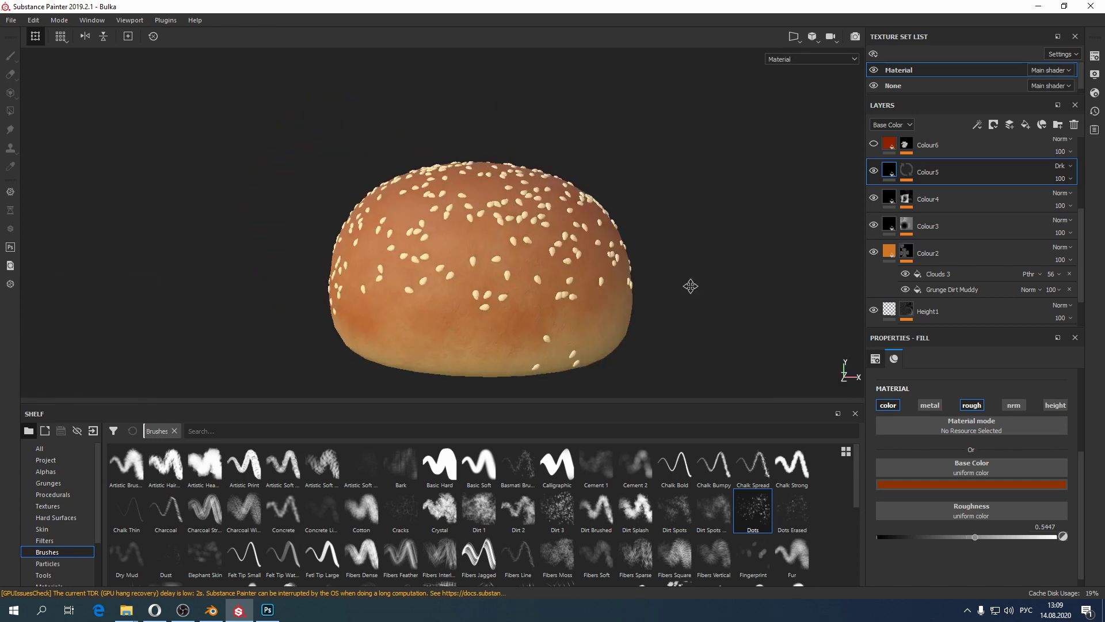
pyautogui.keyDown('alt'); pyautogui.moveTo(691, 286); pyautogui.dragTo(584, 243, button='middle'); pyautogui.keyUp('alt')
# Step: Open Colour5's mask effects, review the Position generator's parameters and reselect the layer's fill
pyautogui.click(908, 171)
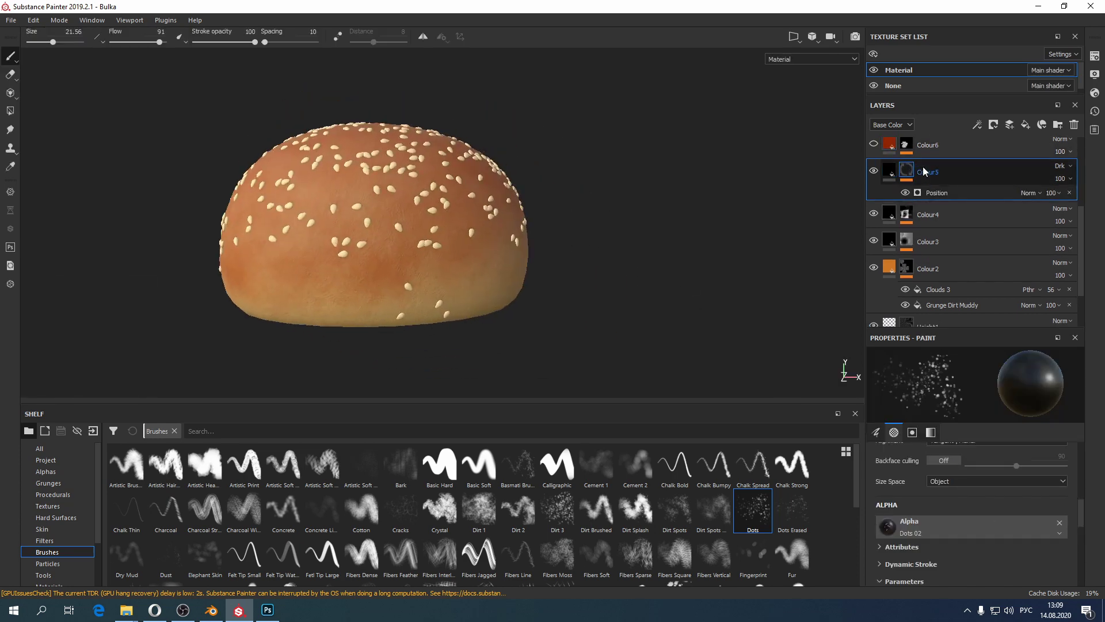
pyautogui.click(941, 193)
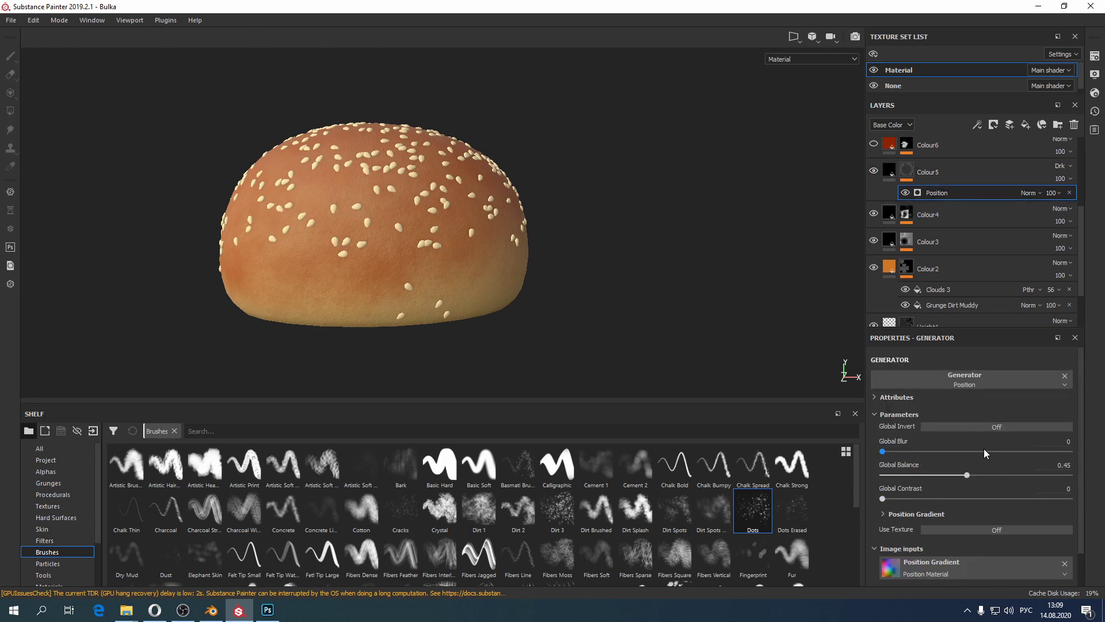
pyautogui.keyDown('alt'); pyautogui.moveTo(449, 285); pyautogui.dragTo(518, 241); pyautogui.keyUp('alt')
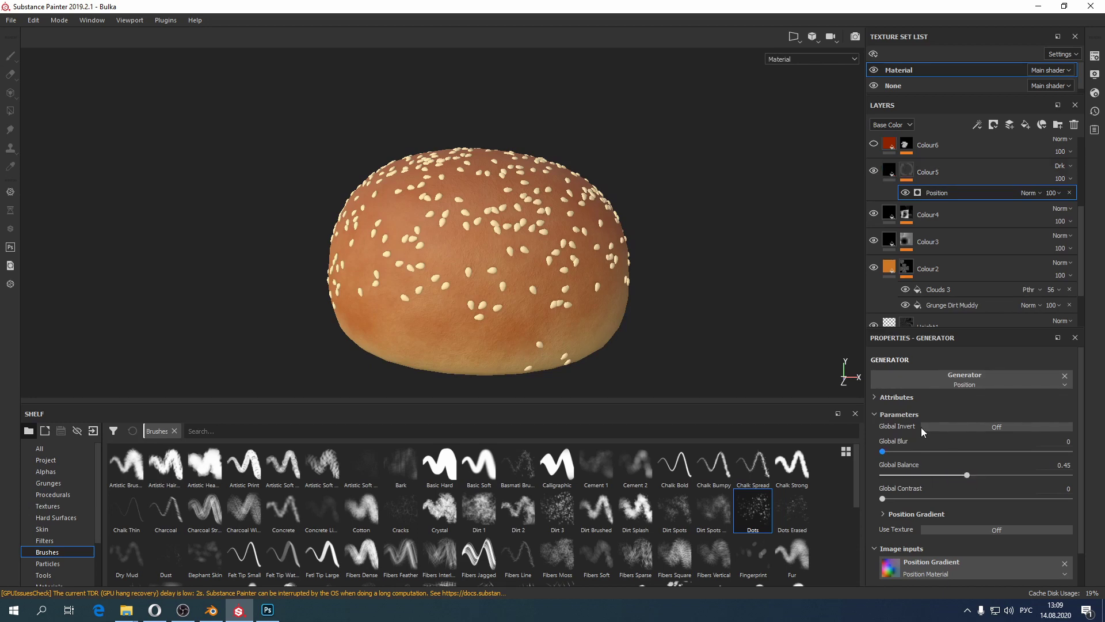
pyautogui.click(887, 176)
pyautogui.keyDown('alt'); pyautogui.moveTo(789, 250); pyautogui.dragTo(576, 271); pyautogui.keyUp('alt')
# Step: Make the Colour6 layer visible and select its fill
pyautogui.scroll(2, 946, 183)
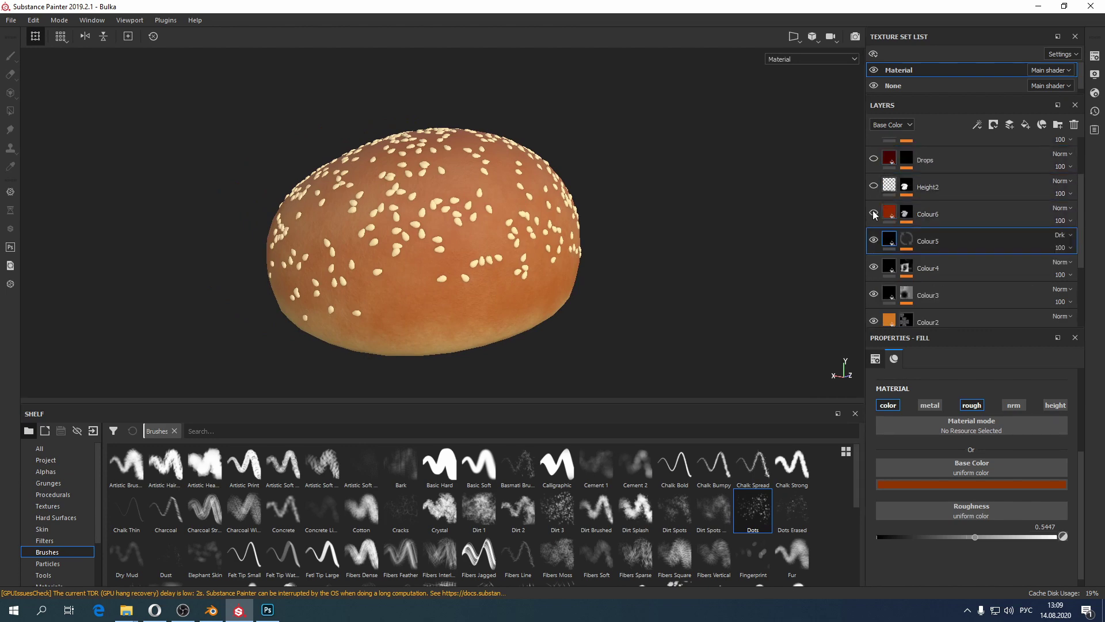
pyautogui.click(874, 214)
pyautogui.click(892, 216)
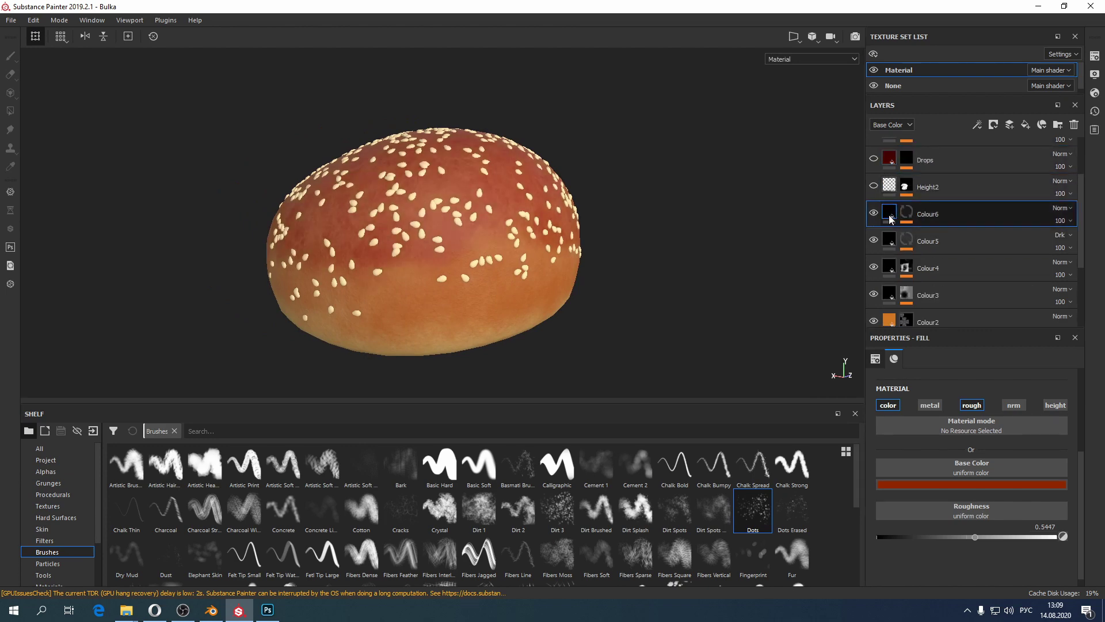
# Step: Switch to the Roughness channel view and examine Colour6's contribution to the roughness around the bun
pyautogui.press('c')
pyautogui.press('c')
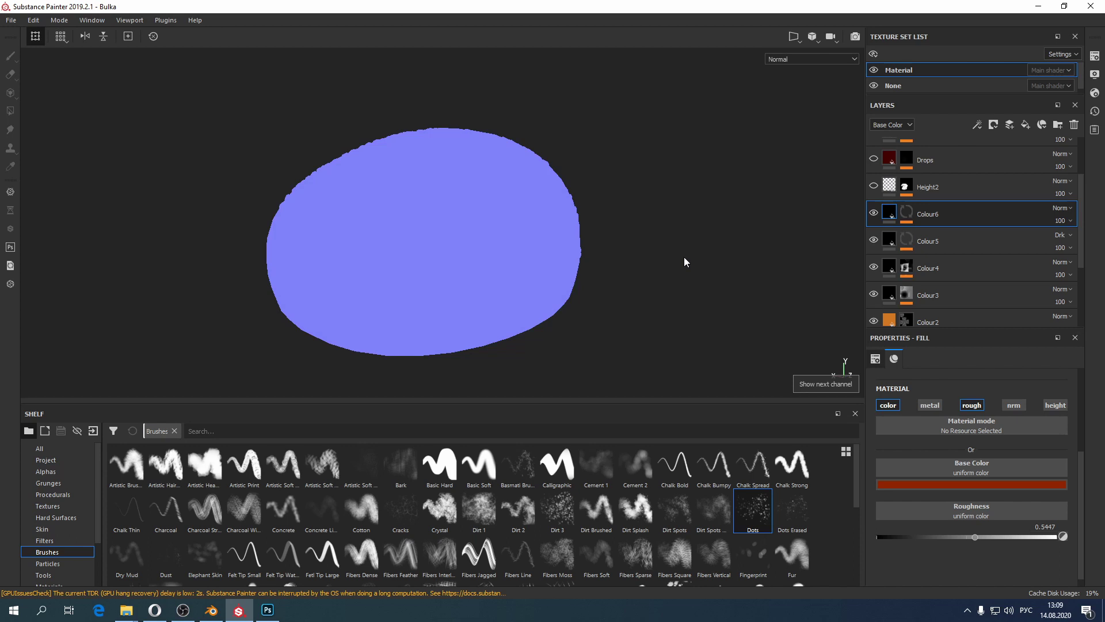
pyautogui.hotkey('shift', 'c')
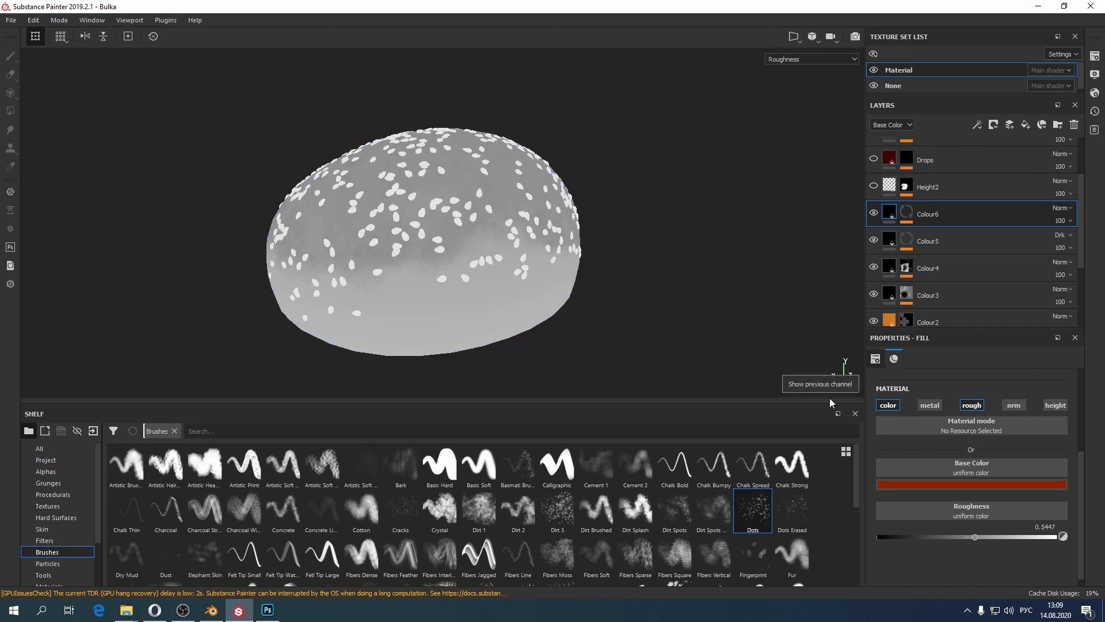
pyautogui.click(876, 214)
pyautogui.keyDown('alt'); pyautogui.moveTo(459, 286); pyautogui.dragTo(570, 168); pyautogui.keyUp('alt')
pyautogui.keyDown('alt'); pyautogui.moveTo(374, 214); pyautogui.dragTo(519, 199, button='middle'); pyautogui.keyUp('alt')
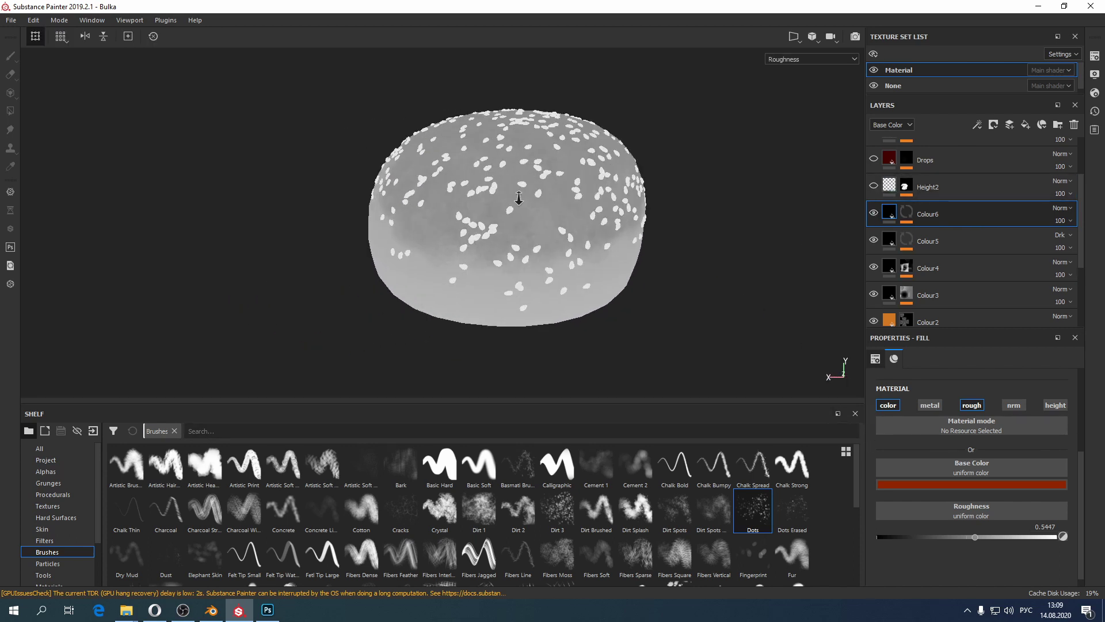
pyautogui.keyDown('alt'); pyautogui.moveTo(519, 198); pyautogui.dragTo(570, 216, button='right'); pyautogui.keyUp('alt')
pyautogui.moveTo(570, 216)
pyautogui.keyDown('alt'); pyautogui.mouseDown()
pyautogui.moveTo(711, 254)
pyautogui.moveTo(573, 269)
pyautogui.moveTo(449, 245)
pyautogui.moveTo(325, 197)
pyautogui.moveTo(286, 209)
pyautogui.moveTo(557, 230)
pyautogui.mouseUp(); pyautogui.keyUp('alt')
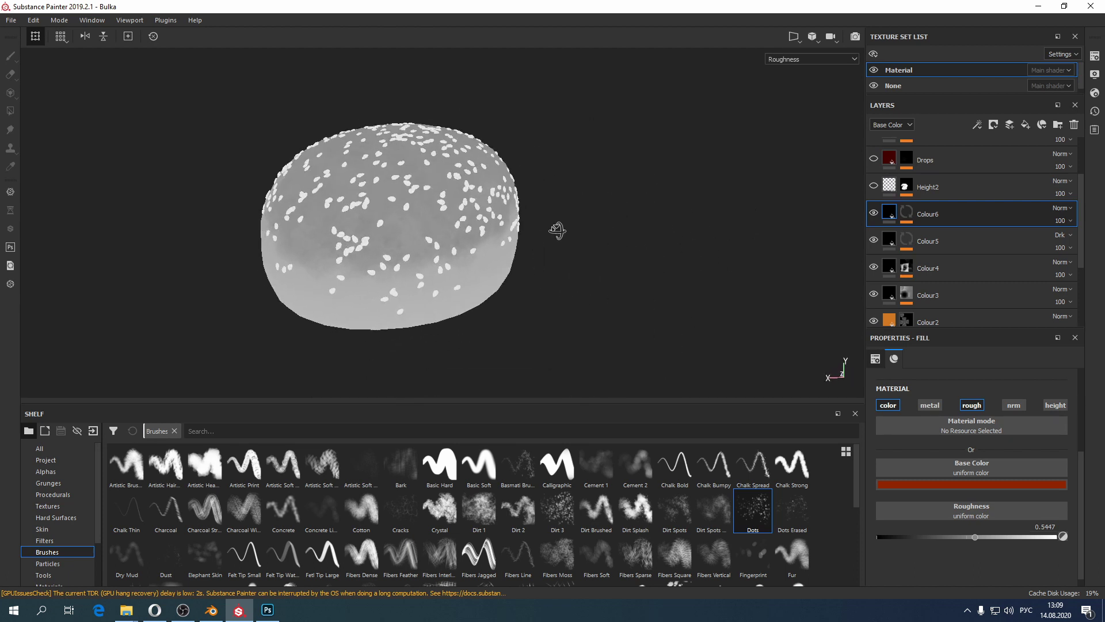
# Step: Switch to the Base Color view and compare the bun with Colour6 hidden and shown
pyautogui.press('c')
pyautogui.press('c')
pyautogui.press('c')
pyautogui.press('c')
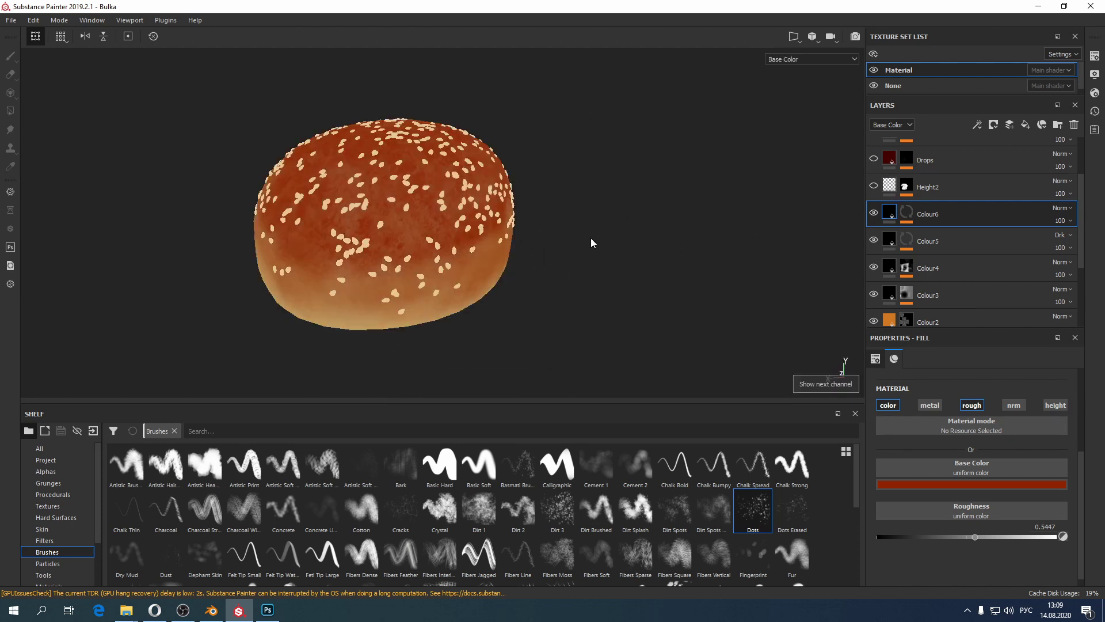
pyautogui.keyDown('alt'); pyautogui.moveTo(723, 258); pyautogui.dragTo(851, 224); pyautogui.keyUp('alt')
pyautogui.click(875, 213)
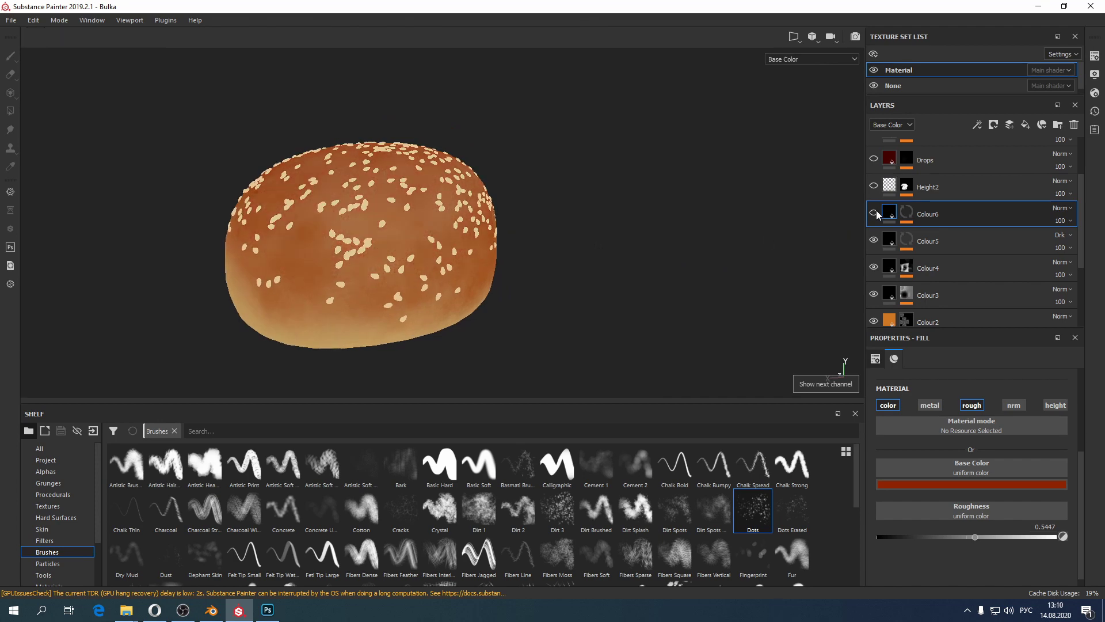
pyautogui.click(873, 214)
# Step: Open Colour6's mask effects, hide the Grunge Dirt Dried fill and select the Paint effect
pyautogui.moveTo(363, 115)
pyautogui.keyDown('alt'); pyautogui.mouseDown()
pyautogui.moveTo(353, 217)
pyautogui.moveTo(444, 227)
pyautogui.moveTo(703, 217)
pyautogui.moveTo(420, 217)
pyautogui.moveTo(468, 247)
pyautogui.moveTo(533, 234)
pyautogui.mouseUp(); pyautogui.keyUp('alt')
pyautogui.click(907, 213)
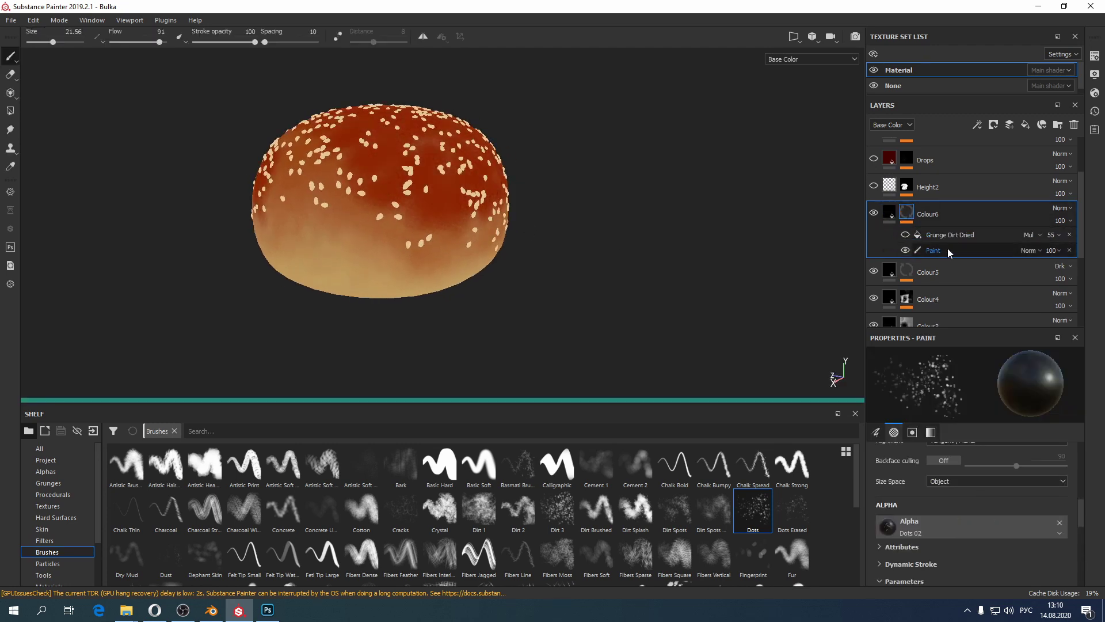
pyautogui.click(951, 252)
# Step: Examine Colour6's painted mask strokes from several sides of the bun without the grunge fill
pyautogui.keyDown('alt'); pyautogui.moveTo(489, 225); pyautogui.dragTo(278, 242); pyautogui.keyUp('alt')
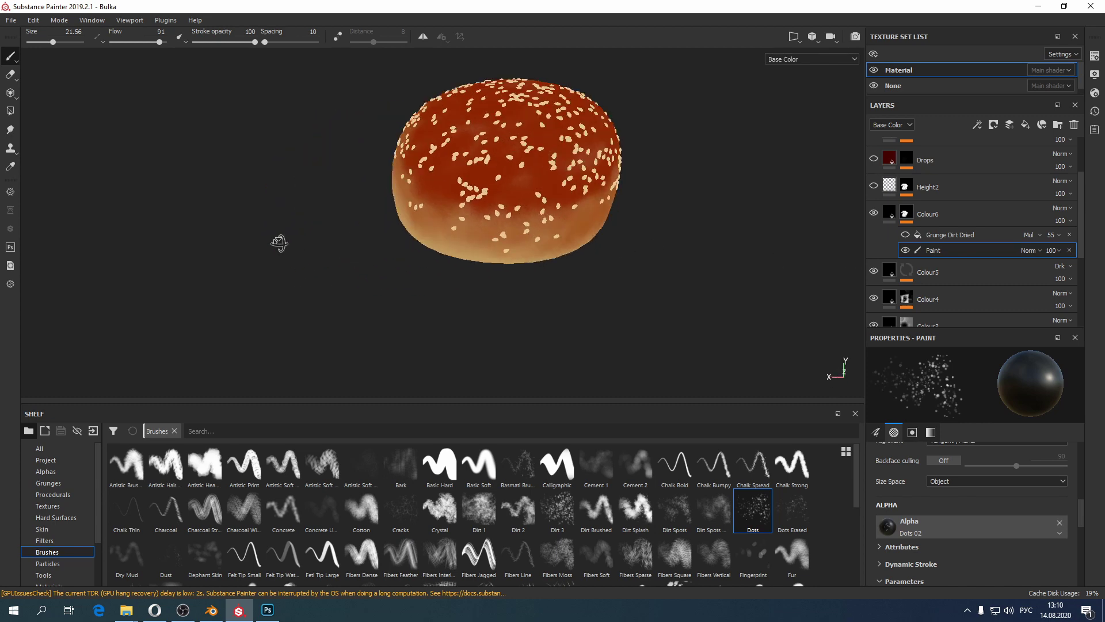
pyautogui.keyDown('alt'); pyautogui.moveTo(279, 241); pyautogui.dragTo(248, 282, button='middle'); pyautogui.keyUp('alt')
pyautogui.keyDown('alt'); pyautogui.moveTo(249, 282); pyautogui.dragTo(414, 259); pyautogui.keyUp('alt')
pyautogui.keyDown('alt'); pyautogui.moveTo(414, 260); pyautogui.dragTo(495, 259, button='right'); pyautogui.keyUp('alt')
pyautogui.scroll(-5, 476, 291)
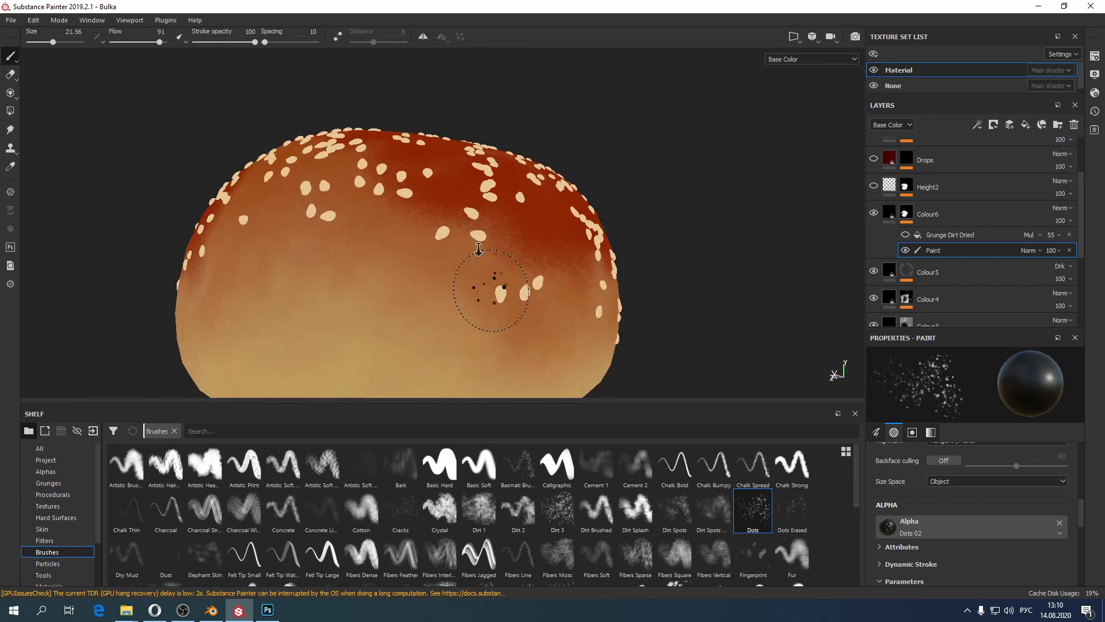
pyautogui.keyDown('alt'); pyautogui.moveTo(508, 222); pyautogui.dragTo(452, 217); pyautogui.keyUp('alt')
pyautogui.keyDown('alt'); pyautogui.moveTo(453, 216); pyautogui.dragTo(489, 202, button='right'); pyautogui.keyUp('alt')
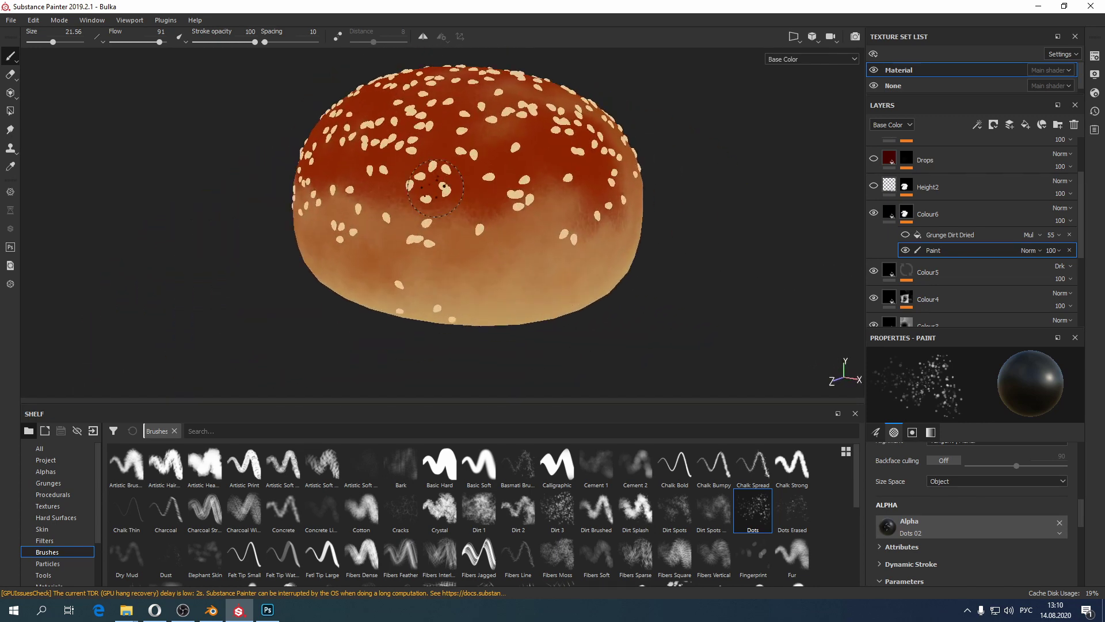
pyautogui.keyDown('alt'); pyautogui.moveTo(444, 195); pyautogui.dragTo(531, 227); pyautogui.keyUp('alt')
pyautogui.keyDown('alt'); pyautogui.moveTo(530, 227); pyautogui.dragTo(685, 231, button='middle'); pyautogui.keyUp('alt')
pyautogui.keyDown('alt'); pyautogui.moveTo(437, 271); pyautogui.dragTo(507, 288); pyautogui.keyUp('alt')
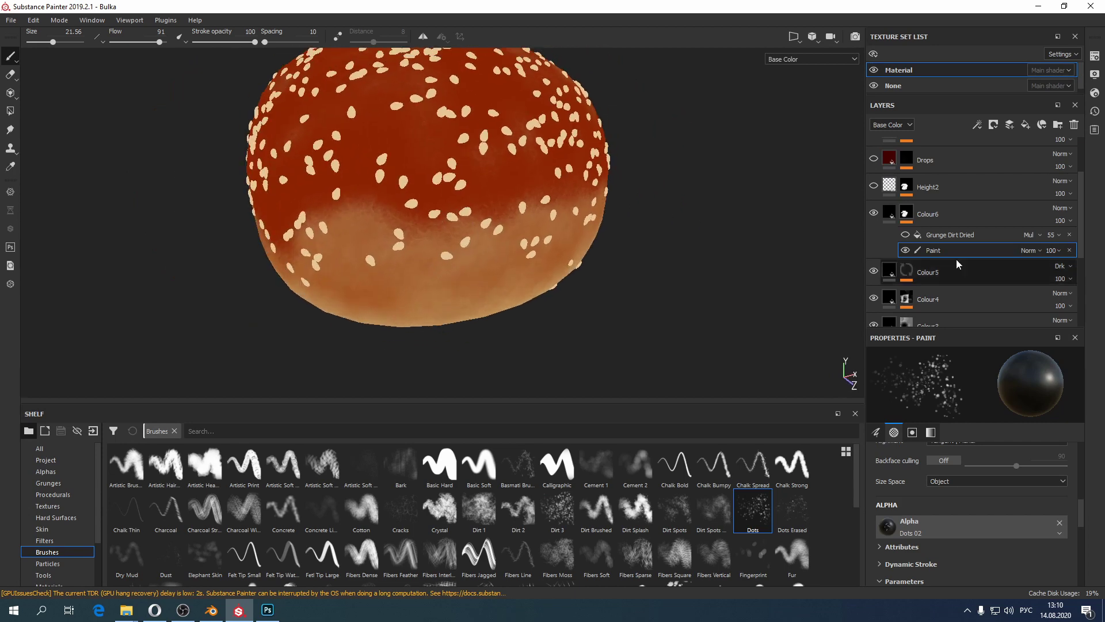
# Step: Turn Colour6's Grunge Dirt Dried fill back on and inspect its texture on the bun's top up close
pyautogui.click(907, 236)
pyautogui.scroll(-2, 488, 253)
pyautogui.keyDown('alt'); pyautogui.moveTo(488, 239); pyautogui.dragTo(487, 268); pyautogui.keyUp('alt')
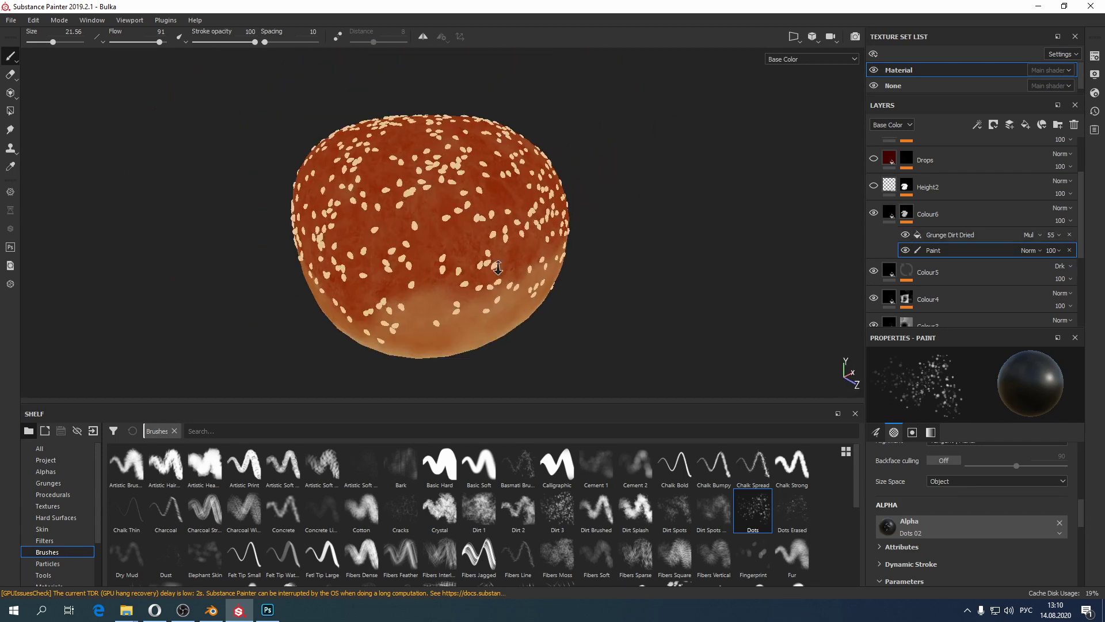
pyautogui.scroll(4, 487, 273)
pyautogui.keyDown('alt'); pyautogui.moveTo(366, 109); pyautogui.dragTo(439, 132, button='middle'); pyautogui.keyUp('alt')
pyautogui.keyDown('alt'); pyautogui.moveTo(432, 127); pyautogui.dragTo(454, 169); pyautogui.keyUp('alt')
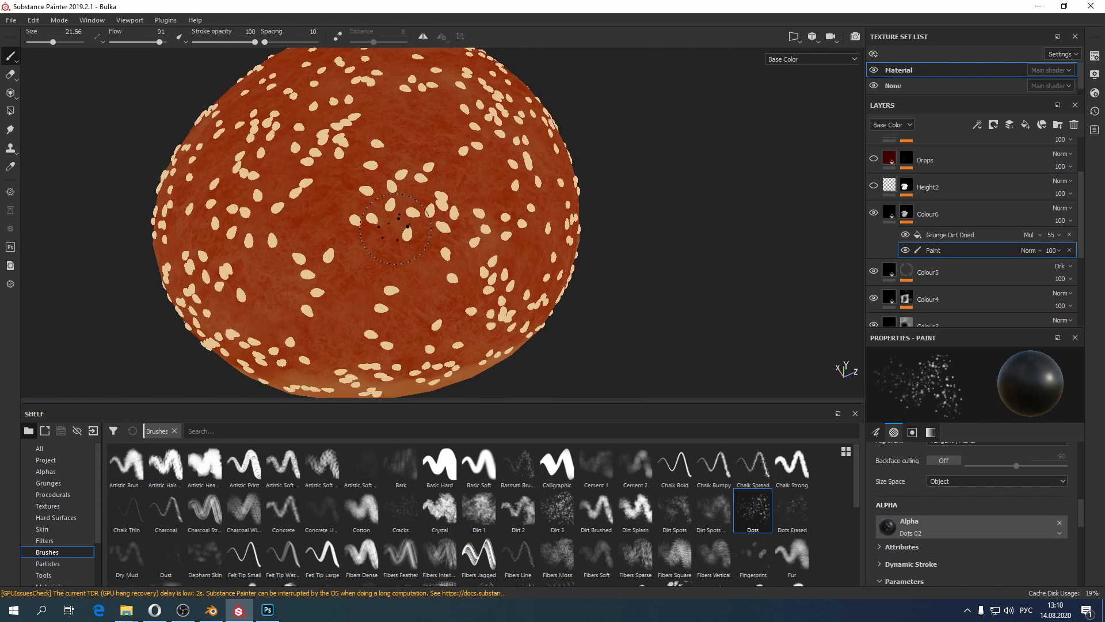
pyautogui.keyDown('alt'); pyautogui.moveTo(395, 229); pyautogui.dragTo(447, 219); pyautogui.keyUp('alt')
# Step: Review the Grunge Dirt Dried parameters in Colour6's mask and return to the layer's fill
pyautogui.click(945, 235)
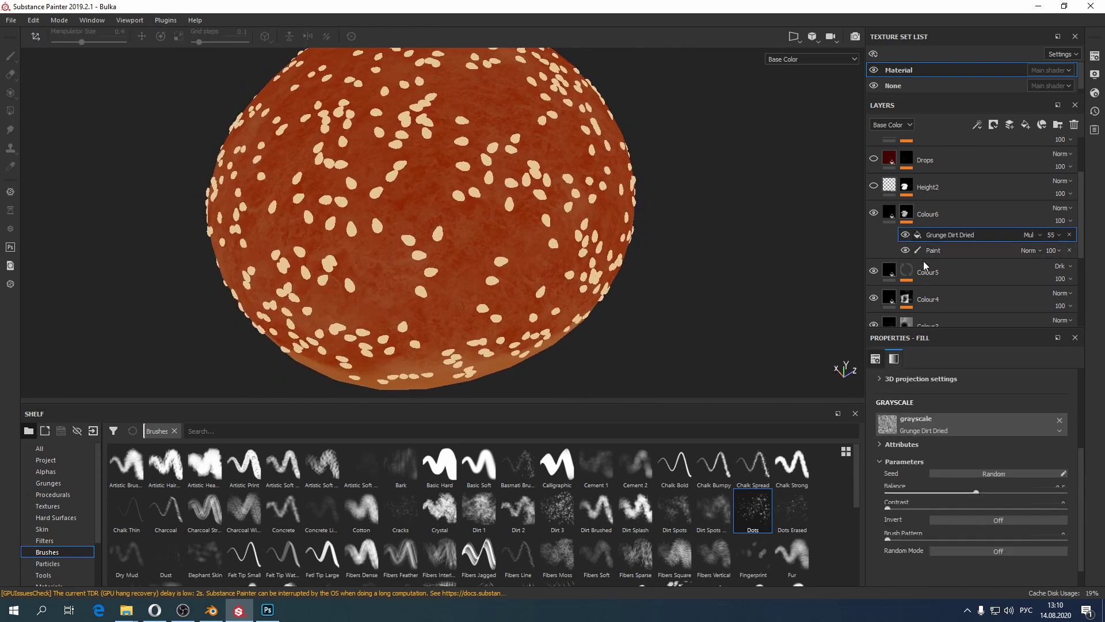
pyautogui.scroll(4, 958, 427)
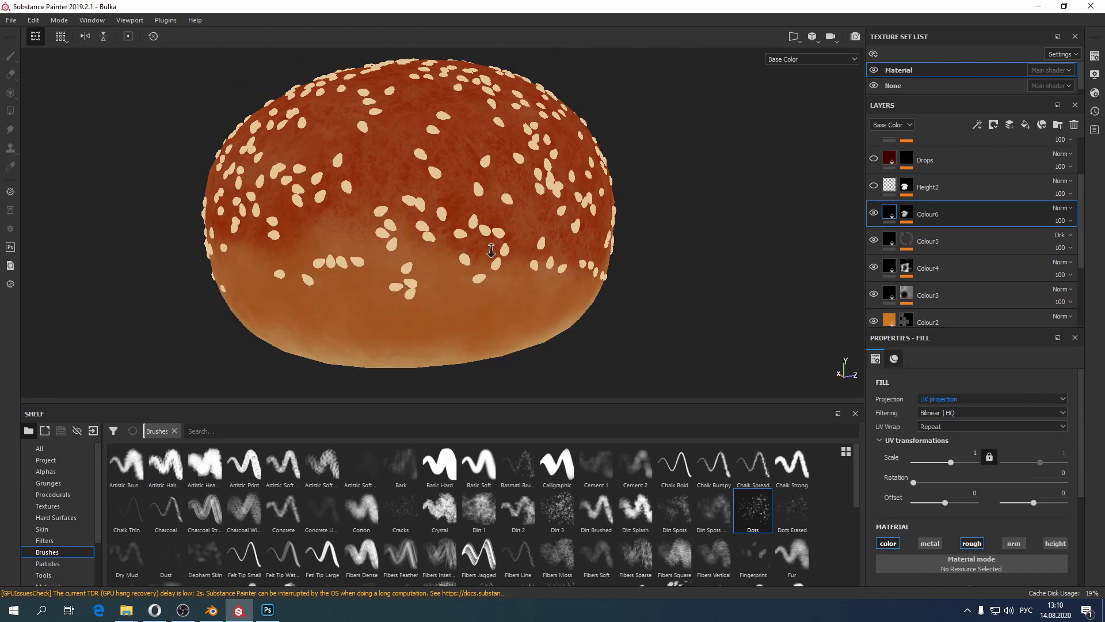
pyautogui.keyDown('alt'); pyautogui.moveTo(492, 250); pyautogui.dragTo(440, 248); pyautogui.keyUp('alt')
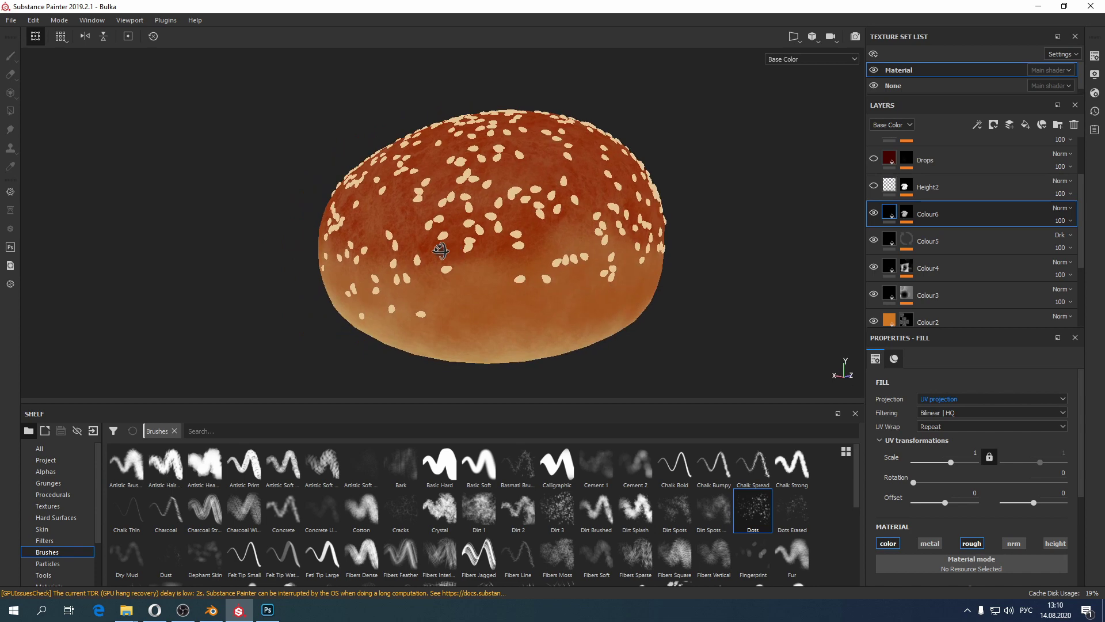
# Step: Select the Height2 layer's fill, review its height setting and switch to the Material view
pyautogui.click(890, 189)
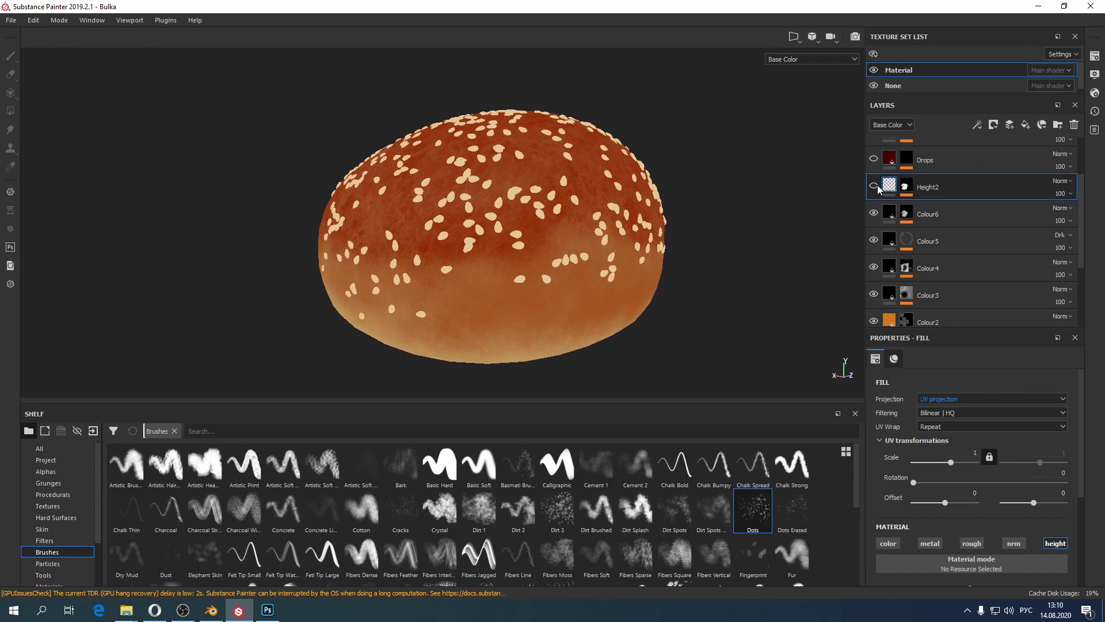
pyautogui.scroll(-3, 981, 495)
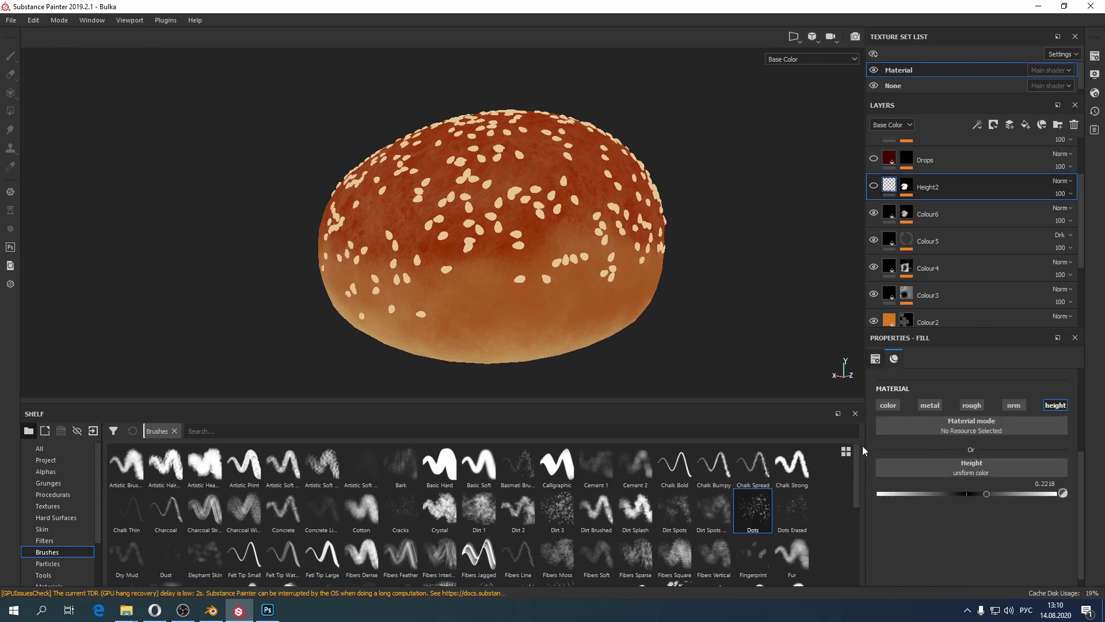
pyautogui.press('m')
pyautogui.keyDown('alt'); pyautogui.moveTo(568, 313); pyautogui.dragTo(570, 334); pyautogui.keyUp('alt')
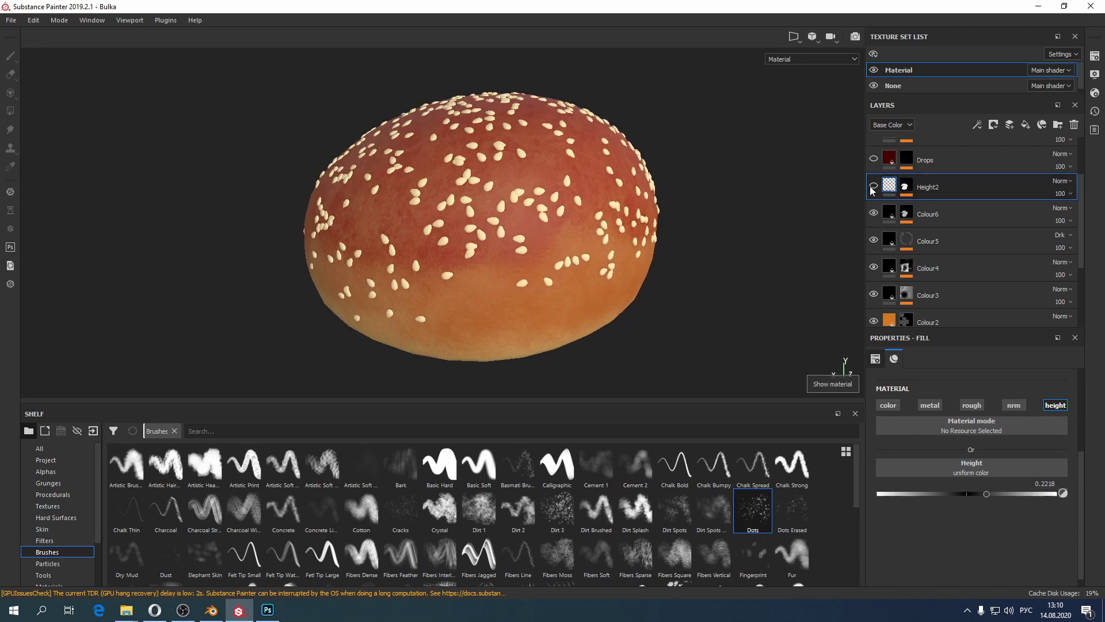
# Step: Make the Height2 layer visible and switch to the Height channel view
pyautogui.keyDown('alt'); pyautogui.moveTo(487, 213); pyautogui.dragTo(534, 188); pyautogui.keyUp('alt')
pyautogui.press('c')
pyautogui.press('c')
pyautogui.press('c')
pyautogui.press('c')
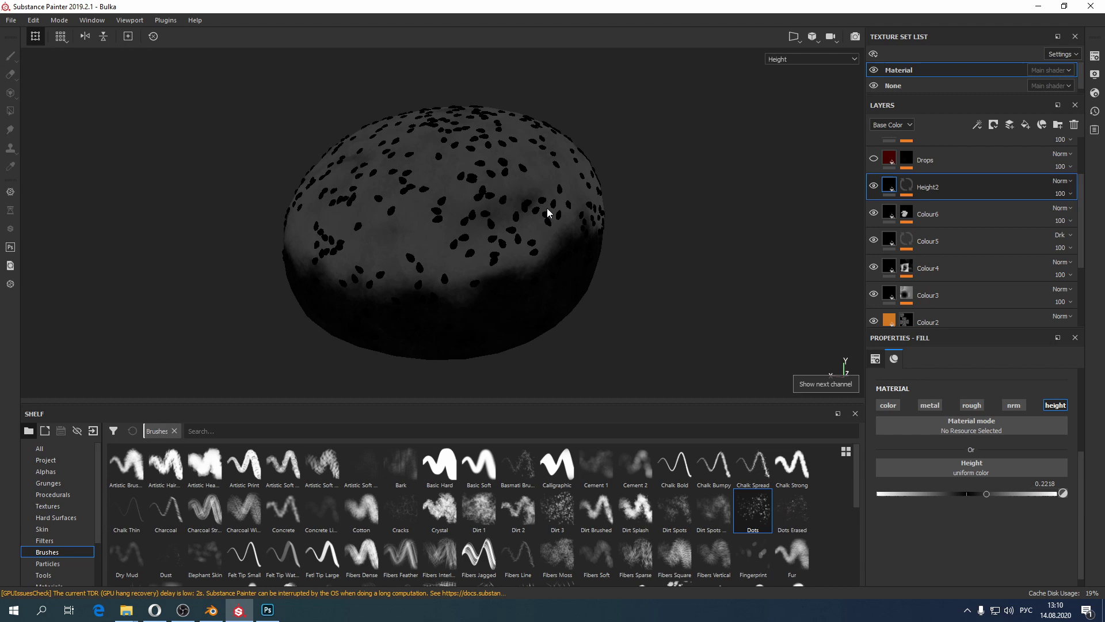
# Step: Hide and show Height2 again to compare its effect on the height map
pyautogui.keyDown('alt'); pyautogui.moveTo(504, 292); pyautogui.dragTo(550, 222); pyautogui.keyUp('alt')
pyautogui.click(875, 184)
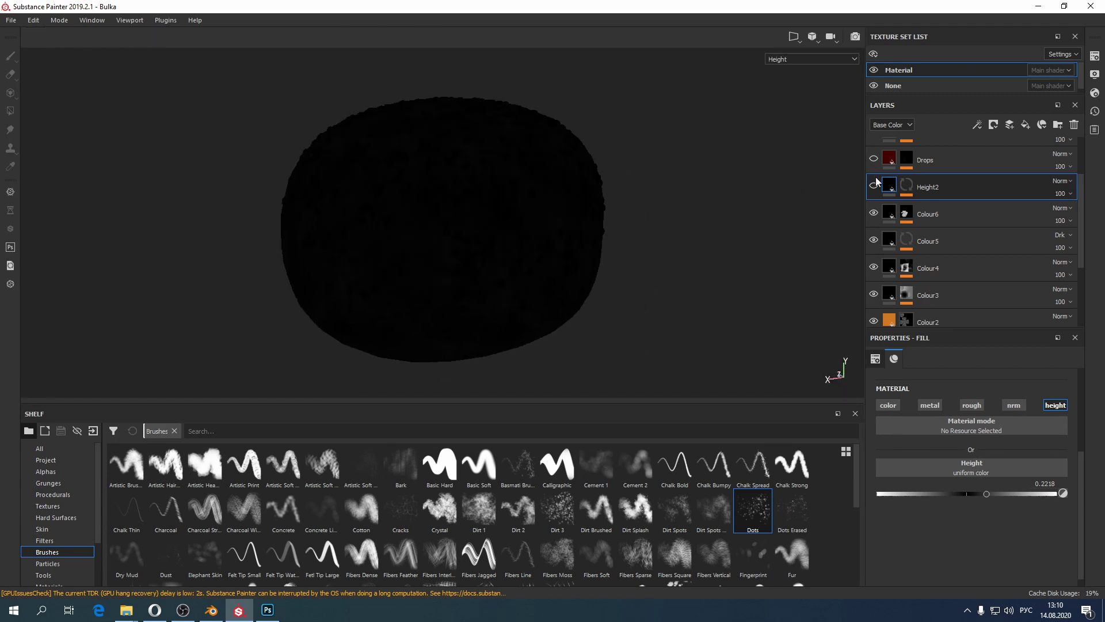
pyautogui.click(875, 183)
# Step: Examine the areas covered by Height2 all around the bun in the Height channel view
pyautogui.keyDown('alt'); pyautogui.moveTo(795, 230); pyautogui.dragTo(633, 293); pyautogui.keyUp('alt')
pyautogui.keyDown('alt'); pyautogui.moveTo(633, 293); pyautogui.dragTo(439, 129, button='right'); pyautogui.keyUp('alt')
pyautogui.keyDown('alt'); pyautogui.moveTo(440, 129); pyautogui.dragTo(410, 178, button='middle'); pyautogui.keyUp('alt')
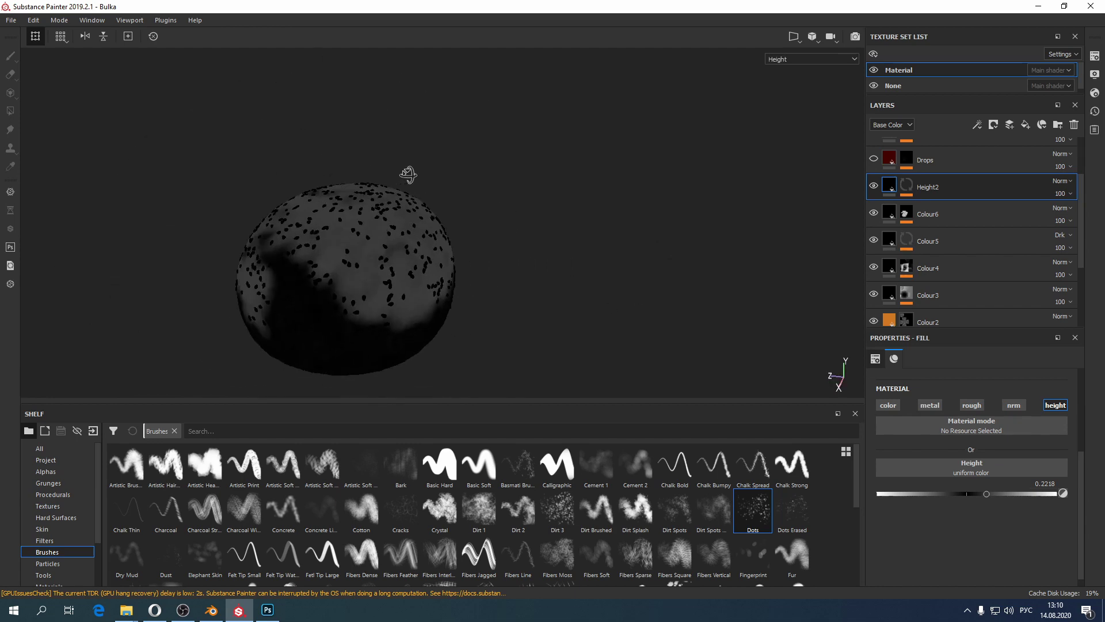
pyautogui.keyDown('alt'); pyautogui.moveTo(410, 178); pyautogui.dragTo(368, 259); pyautogui.keyUp('alt')
pyautogui.keyDown('alt'); pyautogui.moveTo(369, 259); pyautogui.dragTo(476, 165, button='middle'); pyautogui.keyUp('alt')
pyautogui.keyDown('alt'); pyautogui.moveTo(476, 165); pyautogui.dragTo(335, 200); pyautogui.keyUp('alt')
pyautogui.keyDown('alt'); pyautogui.moveTo(335, 200); pyautogui.dragTo(235, 214, button='middle'); pyautogui.keyUp('alt')
pyautogui.keyDown('alt'); pyautogui.moveTo(234, 214); pyautogui.dragTo(345, 256); pyautogui.keyUp('alt')
pyautogui.keyDown('alt'); pyautogui.moveTo(346, 256); pyautogui.dragTo(471, 273, button='middle'); pyautogui.keyUp('alt')
pyautogui.keyDown('alt'); pyautogui.moveTo(471, 273); pyautogui.dragTo(388, 257); pyautogui.keyUp('alt')
# Step: Return to the Material view and inspect the bun with Height2 shown
pyautogui.press('m')
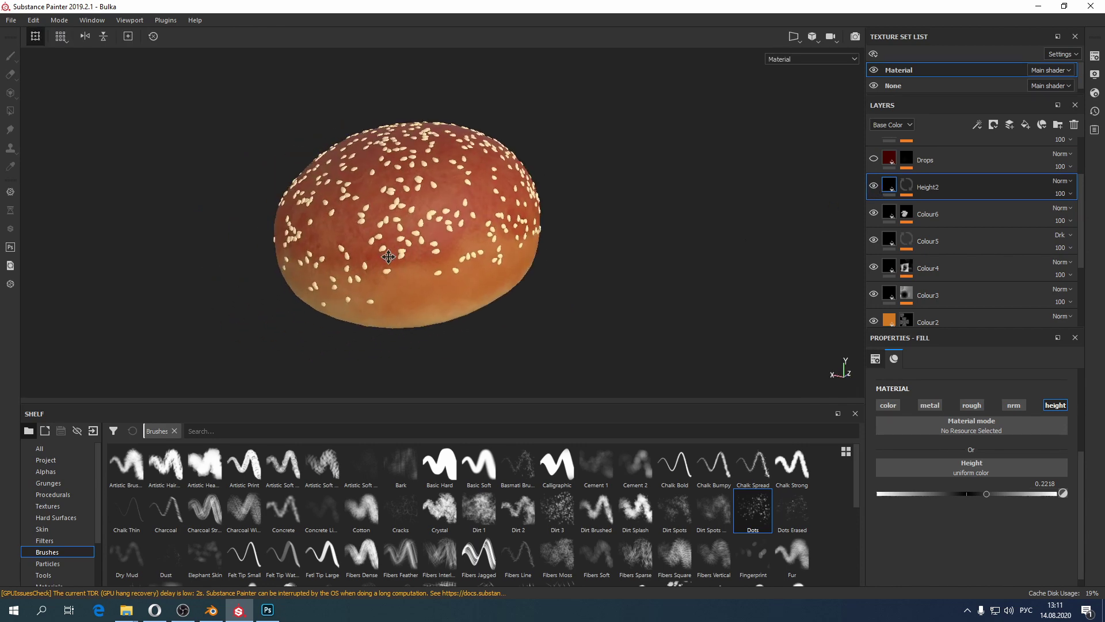
pyautogui.keyDown('alt'); pyautogui.moveTo(388, 257); pyautogui.dragTo(424, 260, button='middle'); pyautogui.keyUp('alt')
pyautogui.keyDown('alt'); pyautogui.moveTo(425, 260); pyautogui.dragTo(392, 282, button='right'); pyautogui.keyUp('alt')
pyautogui.keyDown('alt'); pyautogui.moveTo(392, 282); pyautogui.dragTo(407, 281); pyautogui.keyUp('alt')
pyautogui.keyDown('alt'); pyautogui.moveTo(407, 281); pyautogui.dragTo(433, 262, button='middle'); pyautogui.keyUp('alt')
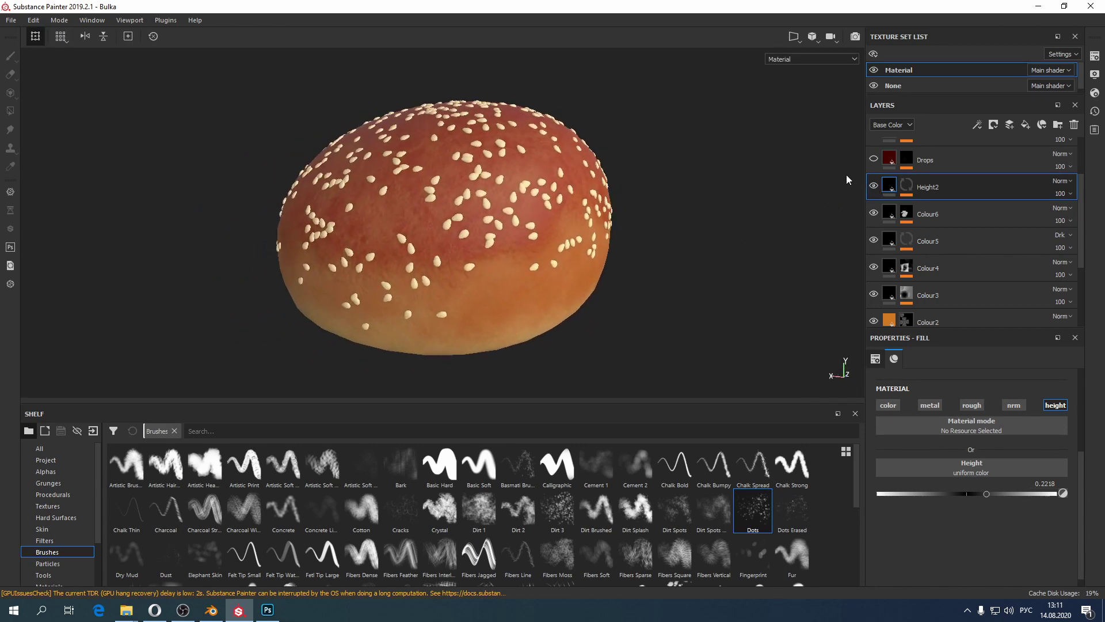
# Step: Open the Height2 mask effects, select Paint, and inspect the bun while comparing the Blur filter on and off
pyautogui.click(907, 185)
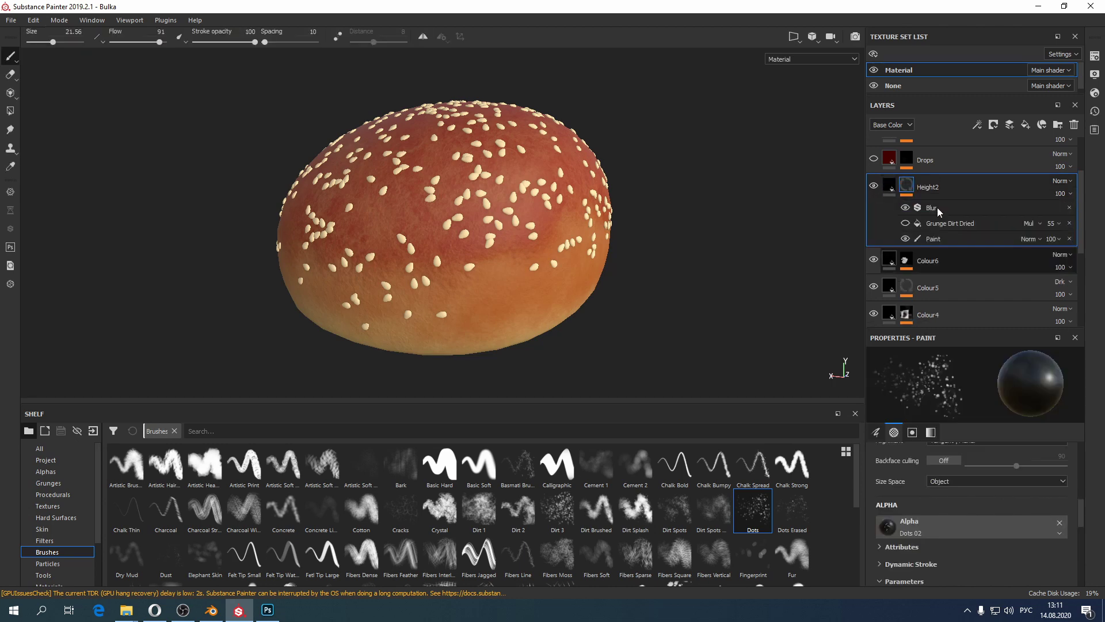
pyautogui.click(943, 237)
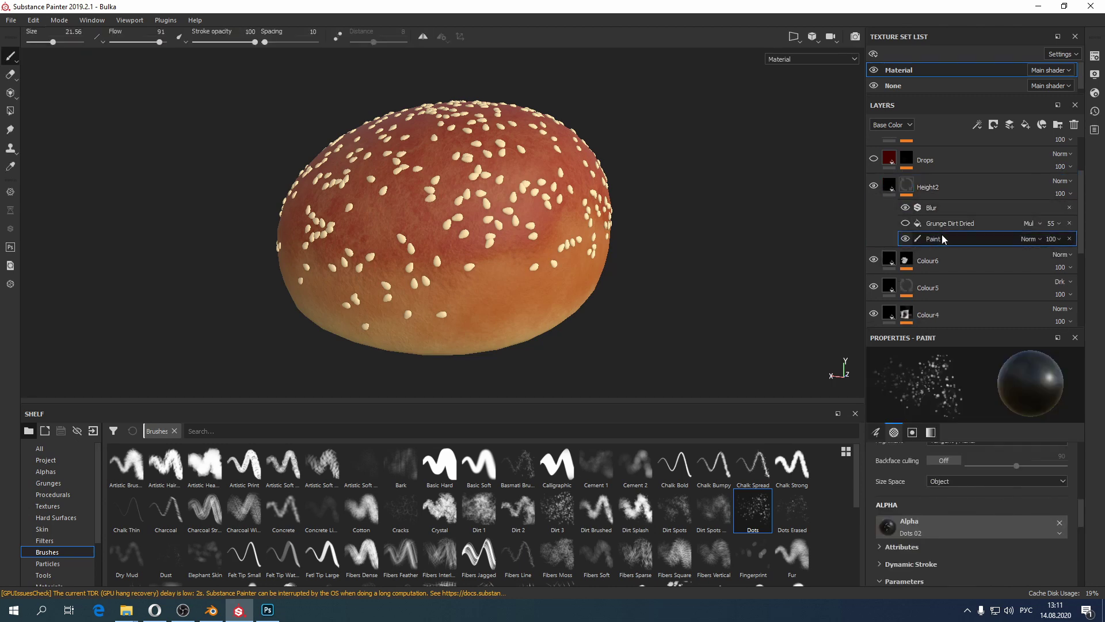
pyautogui.click(906, 208)
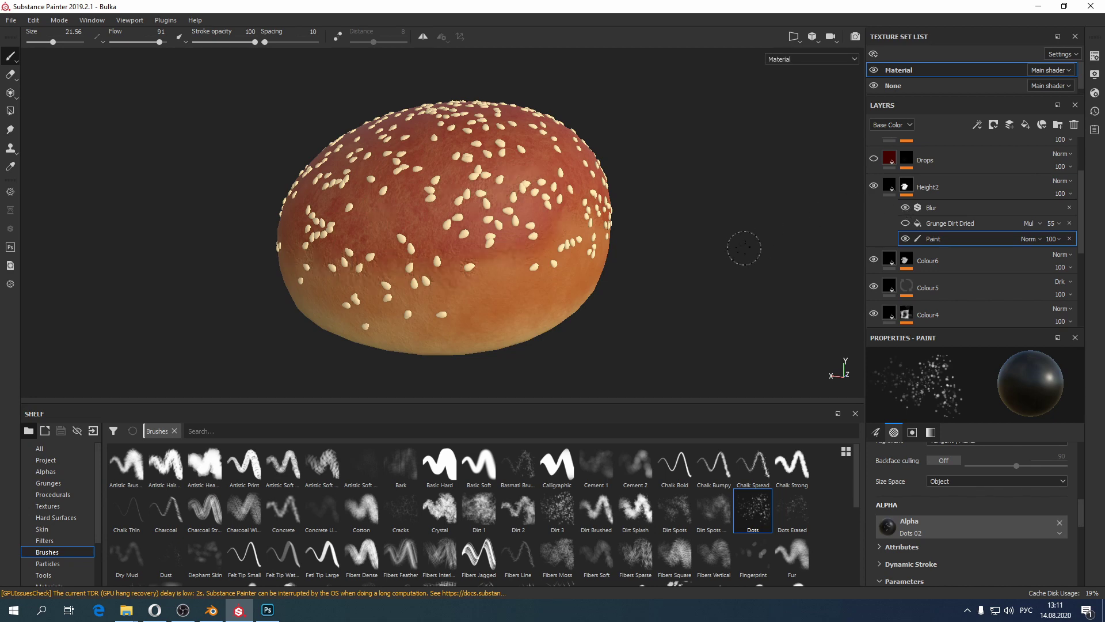
pyautogui.scroll(-3, 647, 126)
pyautogui.keyDown('alt'); pyautogui.moveTo(647, 125); pyautogui.dragTo(525, 266); pyautogui.keyUp('alt')
pyautogui.scroll(2, 476, 230)
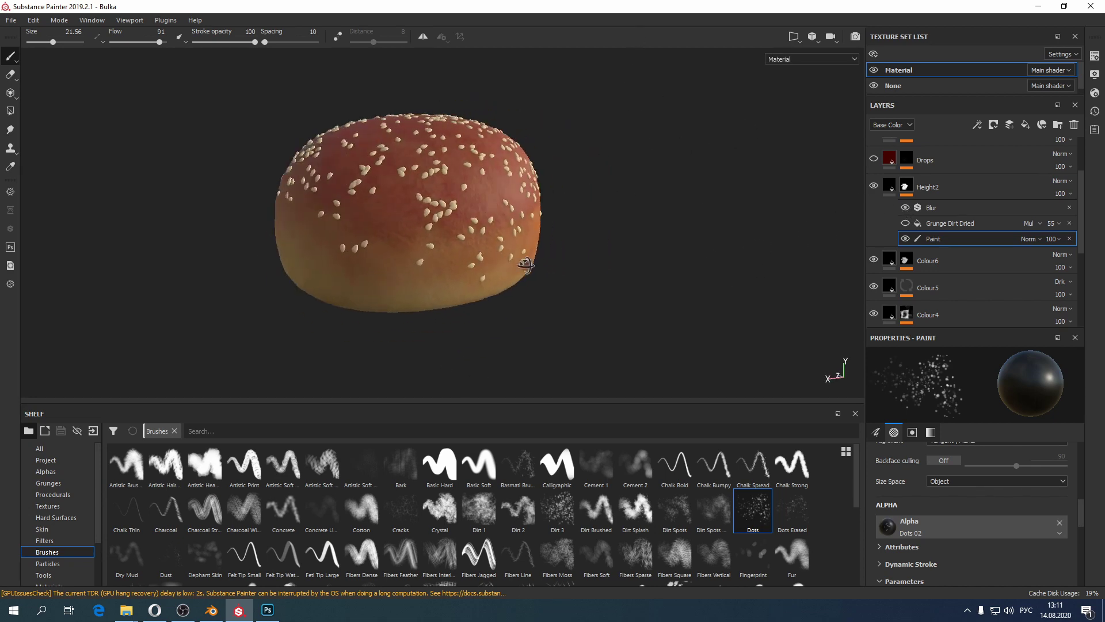
# Step: Select the Drops fill layer, review its color, roughness and height settings, and make the layer visible
pyautogui.click(883, 195)
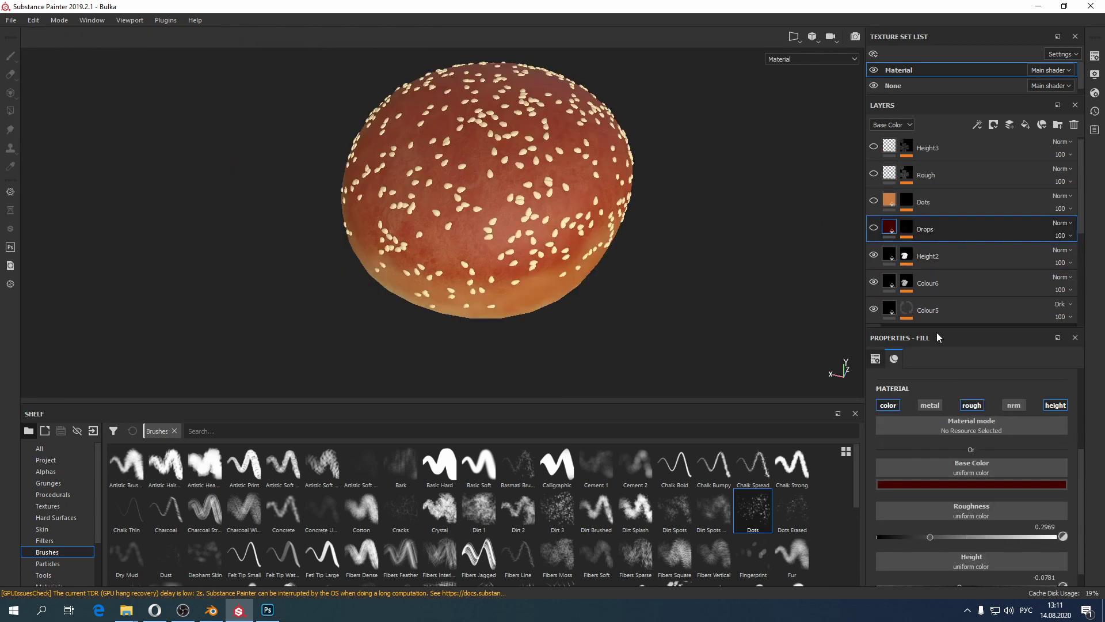
pyautogui.scroll(-1, 976, 500)
pyautogui.scroll(4, 984, 517)
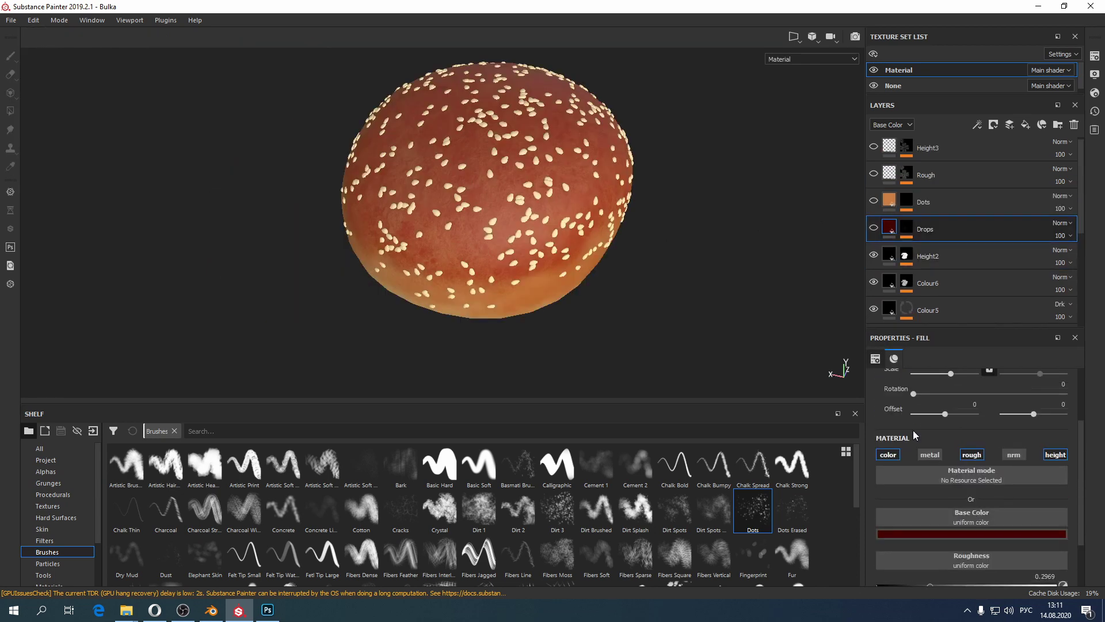
pyautogui.click(881, 230)
# Step: Hide and show Drops again to compare its effect on the crust from close up and from a distance
pyautogui.keyDown('alt'); pyautogui.moveTo(452, 141); pyautogui.dragTo(513, 242); pyautogui.keyUp('alt')
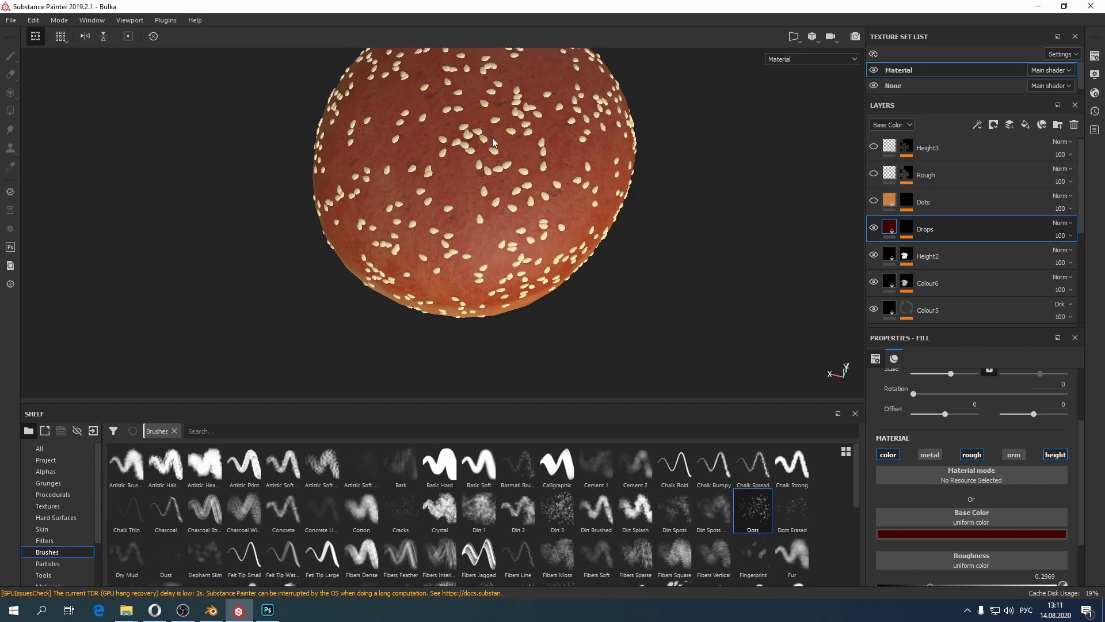
pyautogui.scroll(5, 555, 299)
pyautogui.keyDown('alt'); pyautogui.moveTo(544, 289); pyautogui.dragTo(541, 344); pyautogui.keyUp('alt')
pyautogui.click(878, 229)
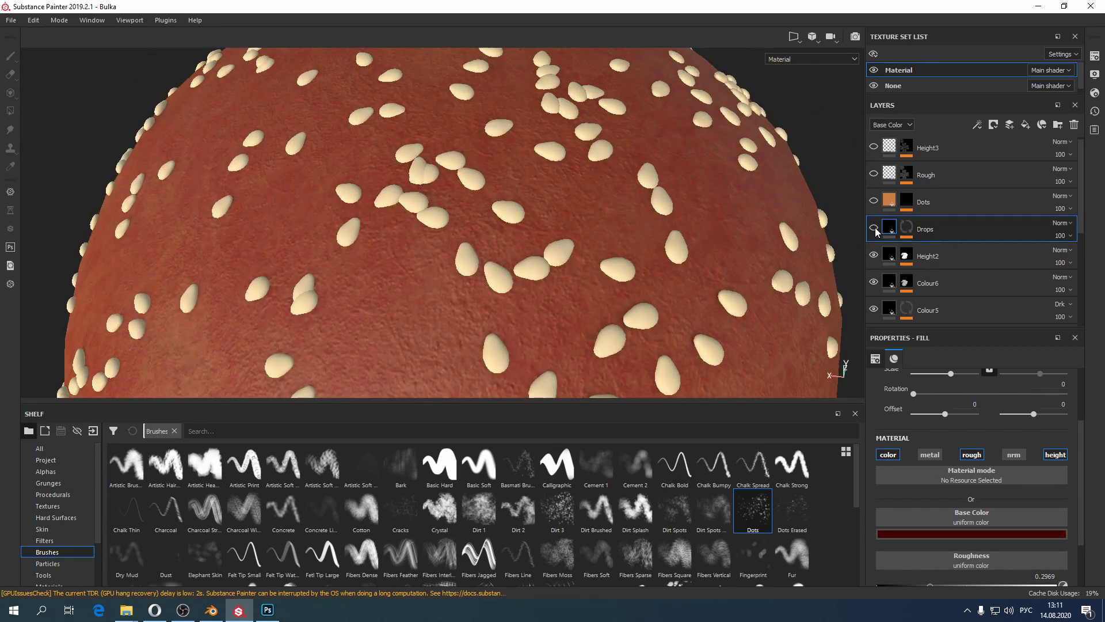
pyautogui.scroll(-10, 575, 257)
pyautogui.keyDown('alt'); pyautogui.moveTo(564, 258); pyautogui.dragTo(651, 241); pyautogui.keyUp('alt')
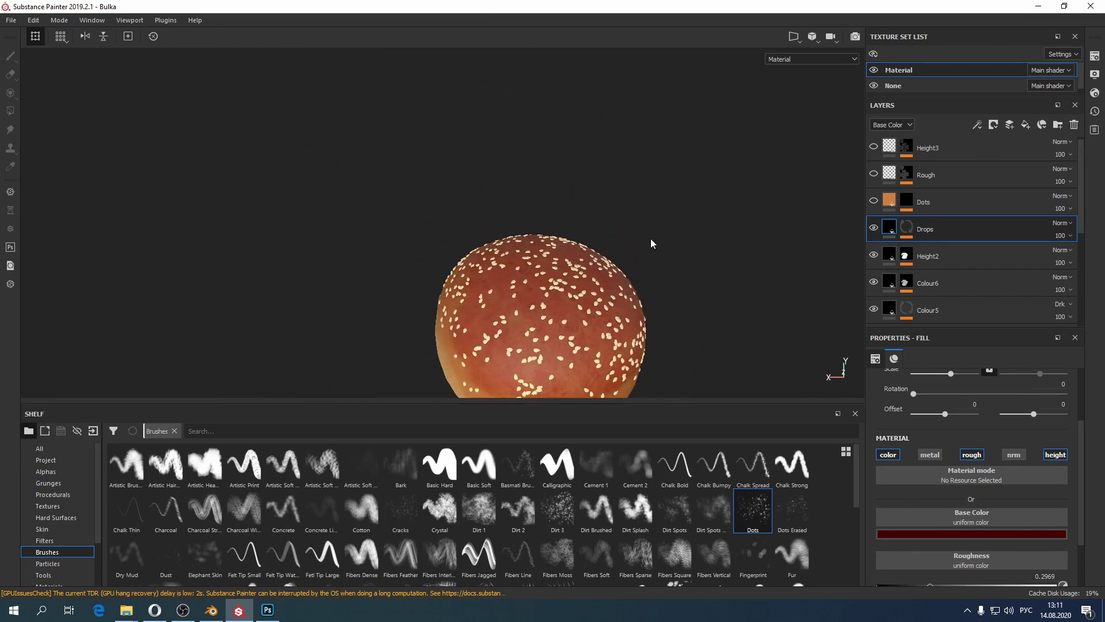
# Step: Review the Drops material values and examine its dark spots among the sesame seeds on the crust
pyautogui.keyDown('alt'); pyautogui.moveTo(651, 241); pyautogui.dragTo(638, 284, button='middle'); pyautogui.keyUp('alt')
pyautogui.scroll(3, 586, 289)
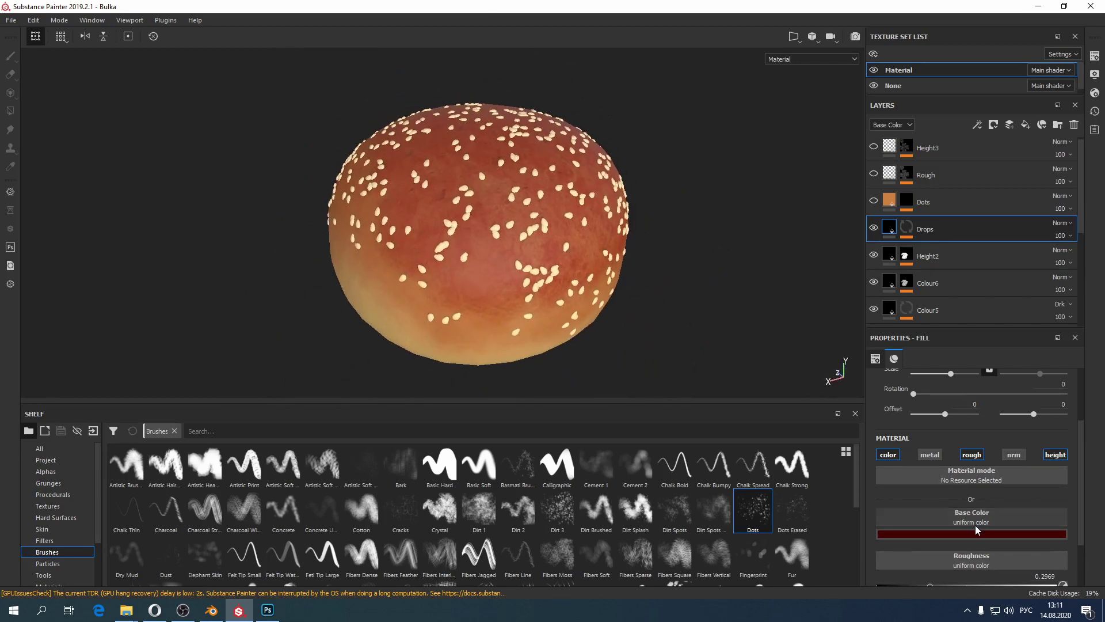
pyautogui.scroll(-2, 976, 525)
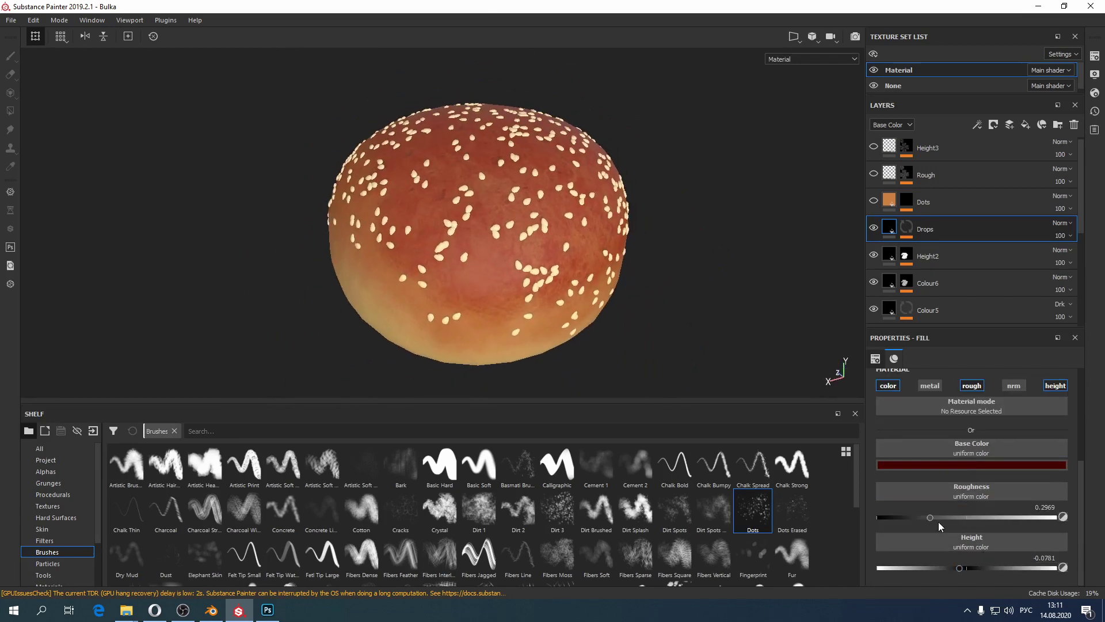
pyautogui.scroll(1, 959, 485)
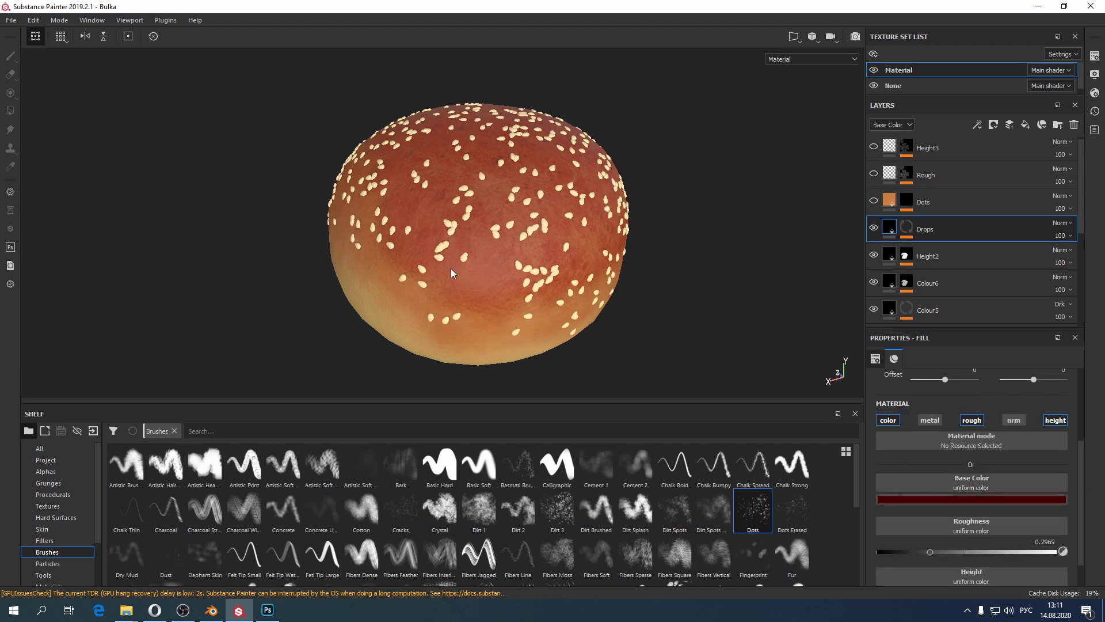
pyautogui.scroll(10, 452, 274)
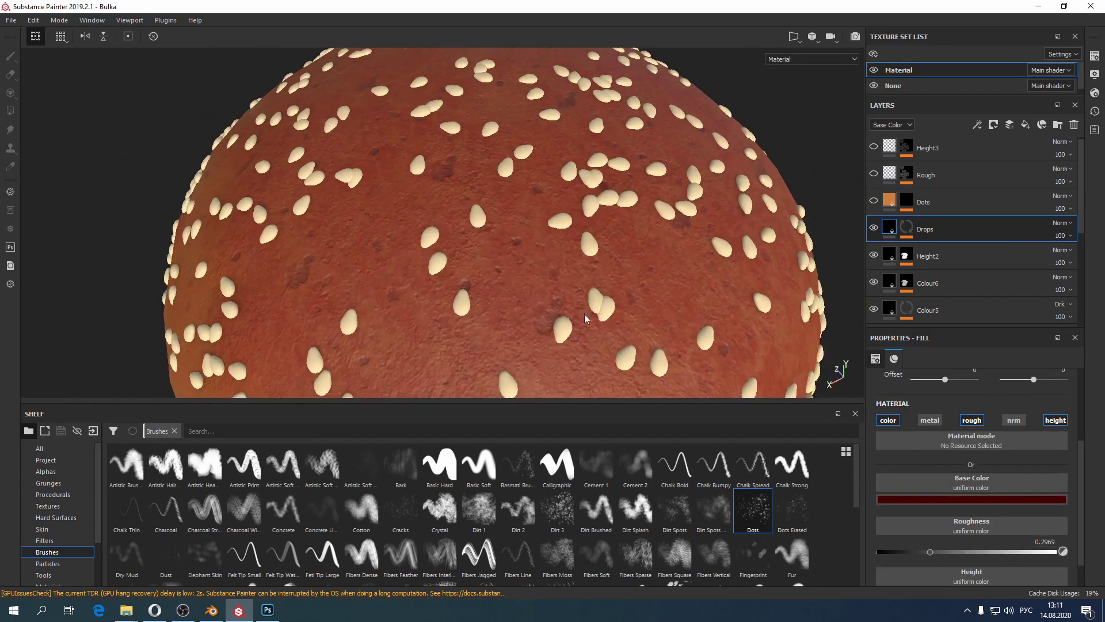
pyautogui.scroll(-3, 586, 319)
pyautogui.scroll(1, 930, 515)
pyautogui.scroll(-6, 676, 239)
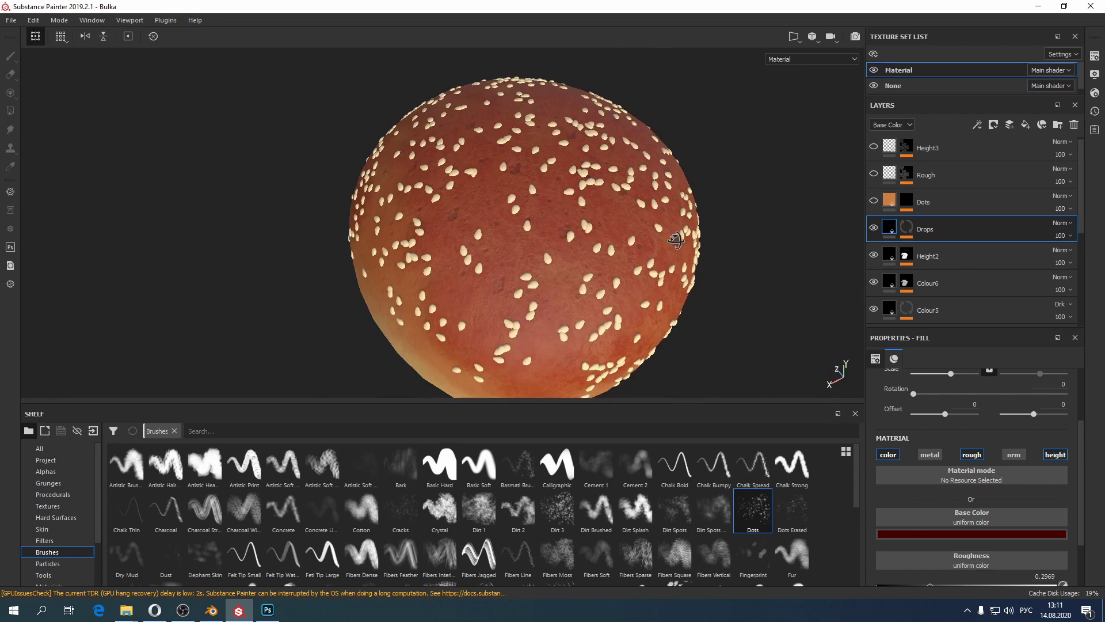
pyautogui.keyDown('alt'); pyautogui.moveTo(676, 240); pyautogui.dragTo(663, 221); pyautogui.keyUp('alt')
# Step: Open the Drops mask effects, hide the Position generator, and review the projection, scale and grayscale parameters of Grunge Map 004
pyautogui.click(907, 228)
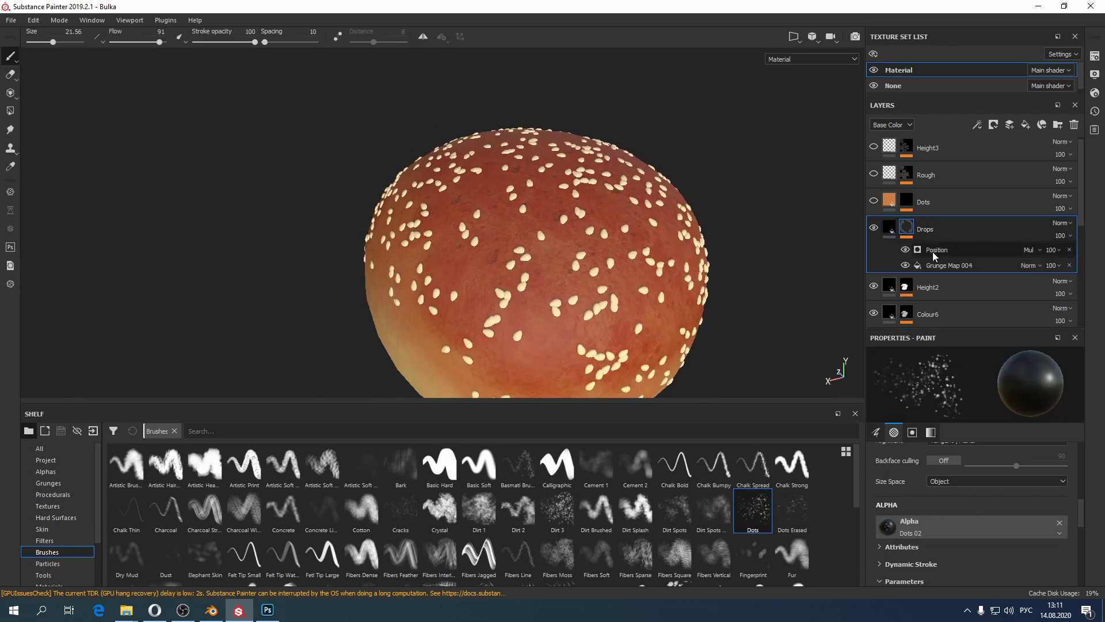
pyautogui.click(958, 269)
pyautogui.keyDown('alt'); pyautogui.moveTo(519, 242); pyautogui.dragTo(616, 226); pyautogui.keyUp('alt')
pyautogui.scroll(2, 1014, 472)
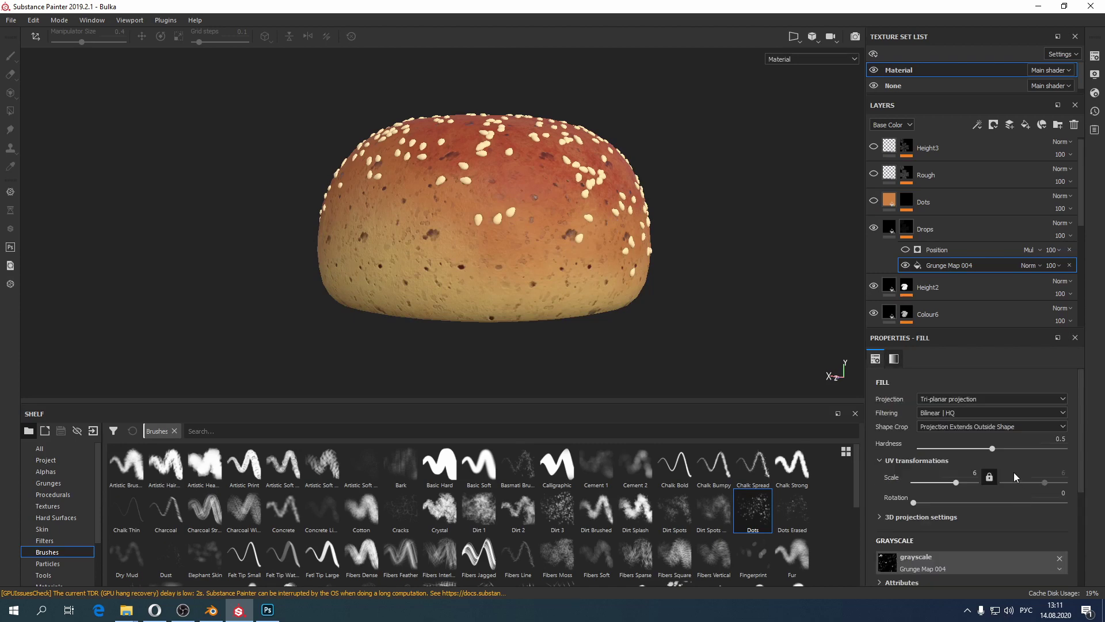
pyautogui.scroll(-3, 1005, 498)
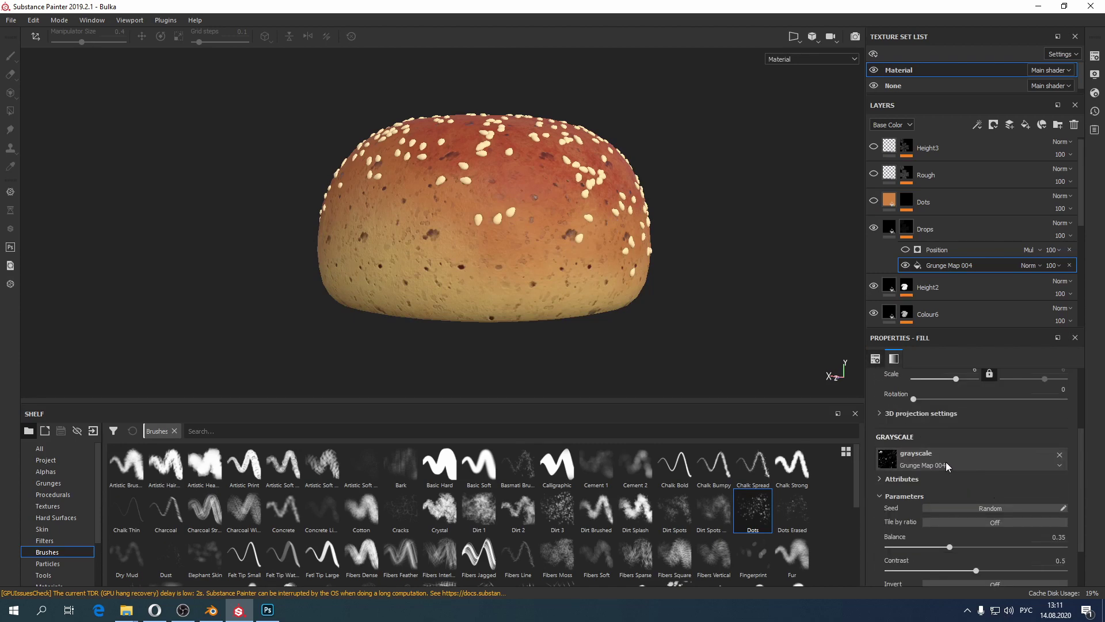
pyautogui.keyDown('alt'); pyautogui.moveTo(634, 321); pyautogui.dragTo(604, 290); pyautogui.keyUp('alt')
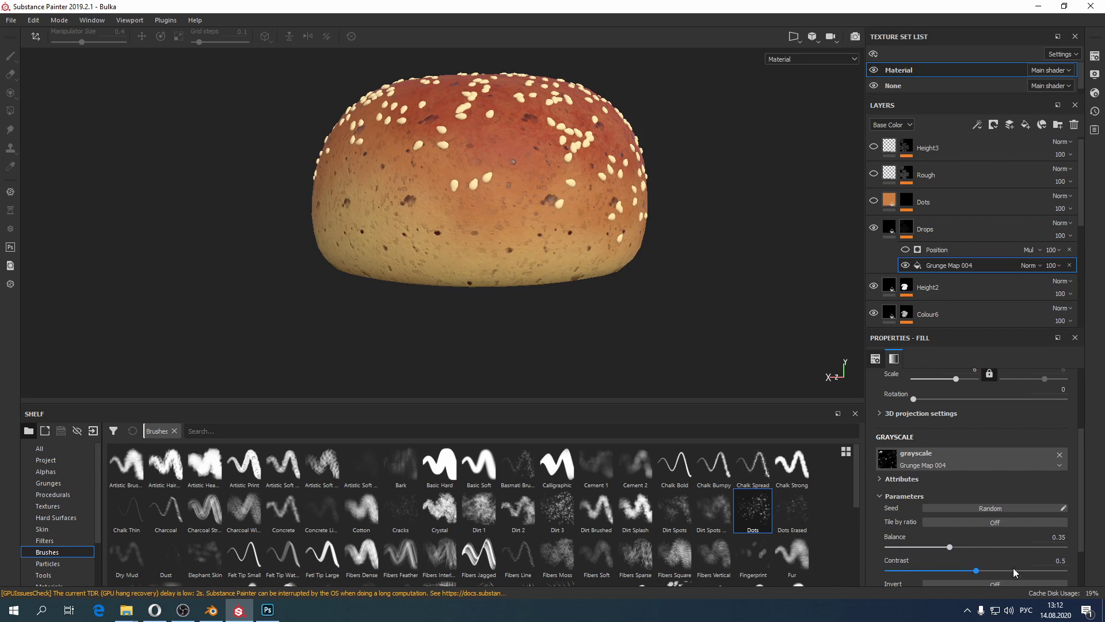
# Step: Examine the Grunge Map 004 spots all around the bun with the Position generator hidden
pyautogui.keyDown('alt'); pyautogui.moveTo(341, 253); pyautogui.dragTo(486, 254); pyautogui.keyUp('alt')
pyautogui.keyDown('alt'); pyautogui.moveTo(486, 254); pyautogui.dragTo(488, 315, button='right'); pyautogui.keyUp('alt')
pyautogui.keyDown('alt'); pyautogui.moveTo(488, 316); pyautogui.dragTo(510, 302); pyautogui.keyUp('alt')
pyautogui.keyDown('alt'); pyautogui.moveTo(510, 302); pyautogui.dragTo(412, 7, button='right'); pyautogui.keyUp('alt')
pyautogui.keyDown('alt'); pyautogui.moveTo(435, 263); pyautogui.dragTo(507, 284); pyautogui.keyUp('alt')
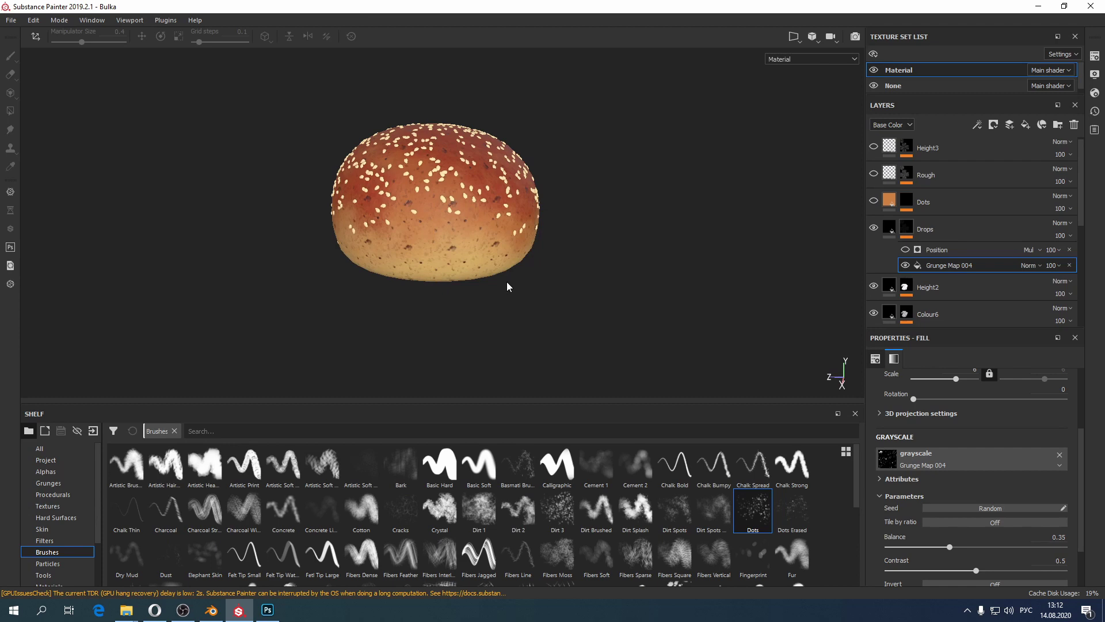
# Step: Show the Position generator in the Drops mask again and review its parameters and blending modes, keeping Multiply
pyautogui.click(931, 249)
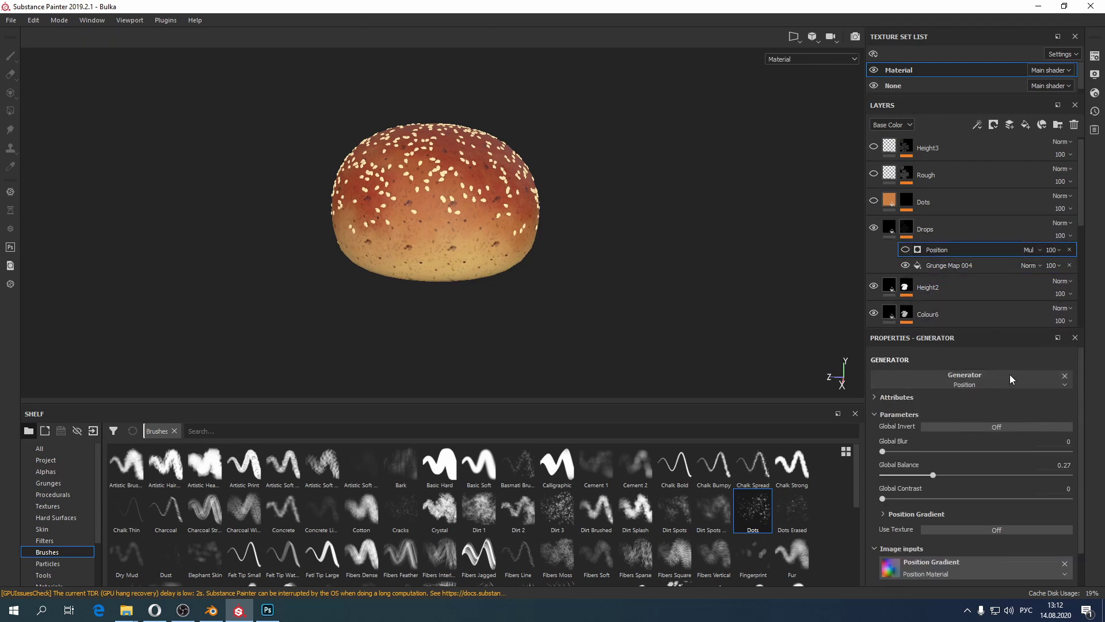
pyautogui.keyDown('alt'); pyautogui.moveTo(599, 315); pyautogui.dragTo(546, 311); pyautogui.keyUp('alt')
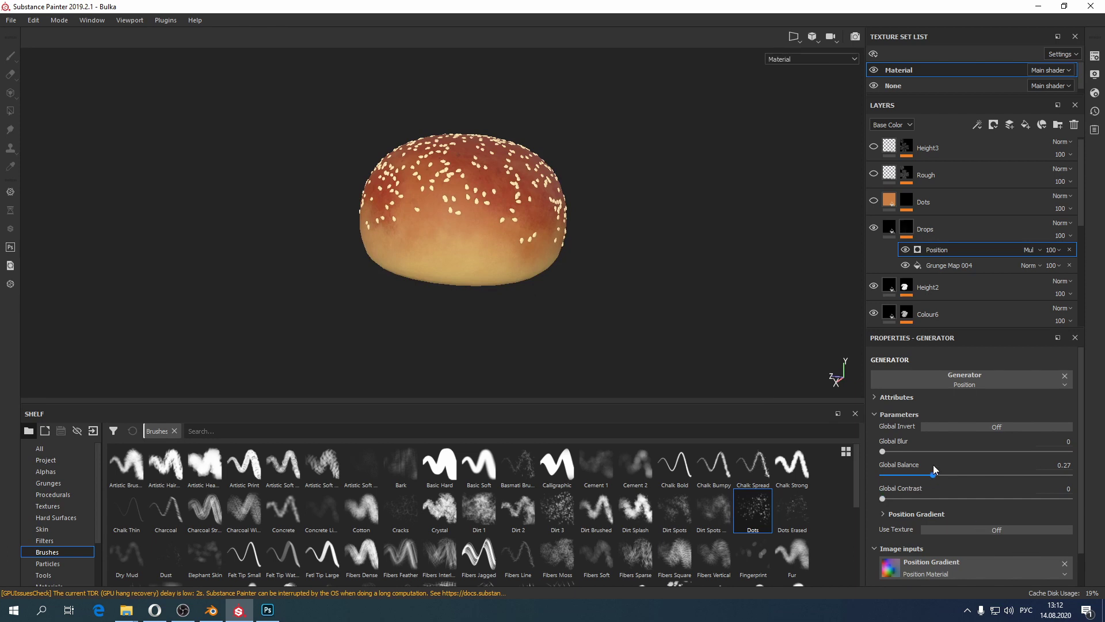
pyautogui.click(1029, 250)
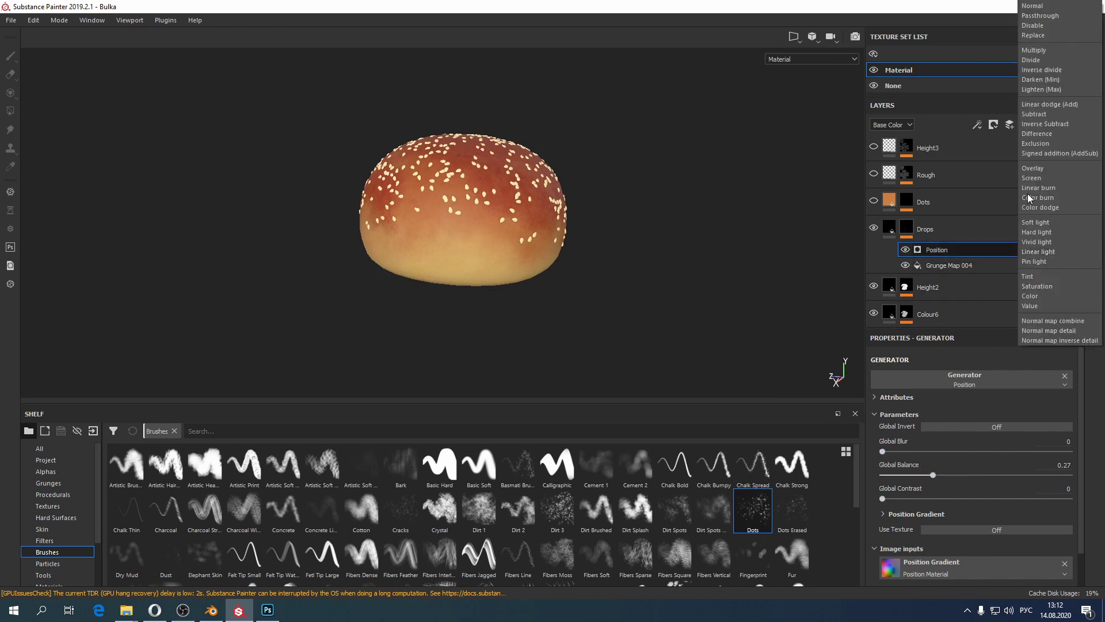
pyautogui.click(607, 330)
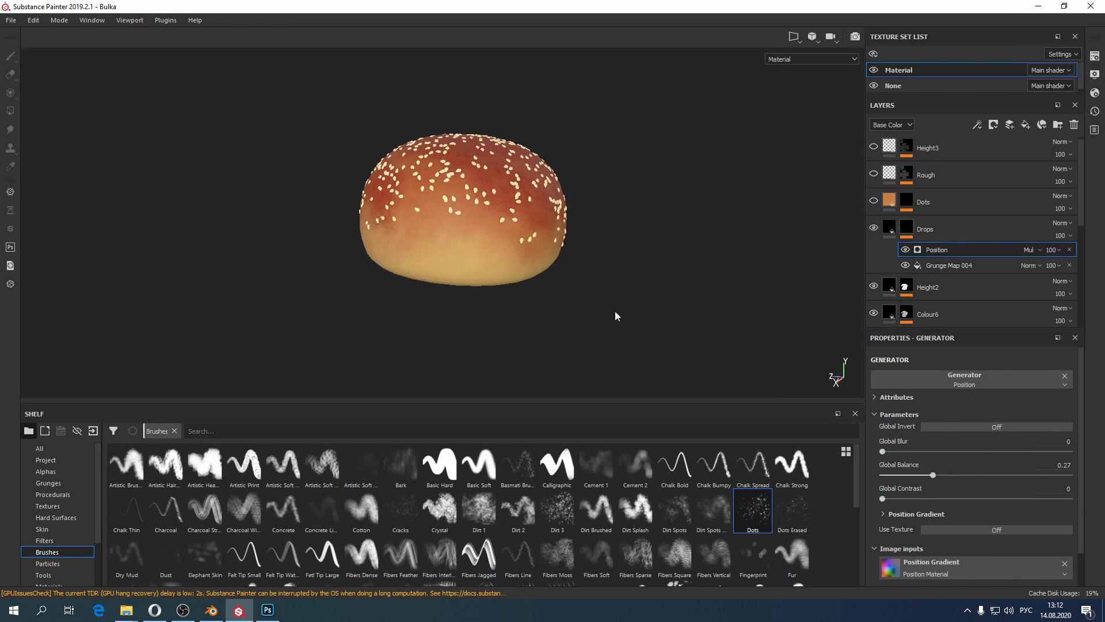
# Step: Make the Dots layer visible and inspect its small bumps on the bun's side from close up
pyautogui.keyDown('alt'); pyautogui.moveTo(617, 315); pyautogui.dragTo(490, 195); pyautogui.keyUp('alt')
pyautogui.click(902, 232)
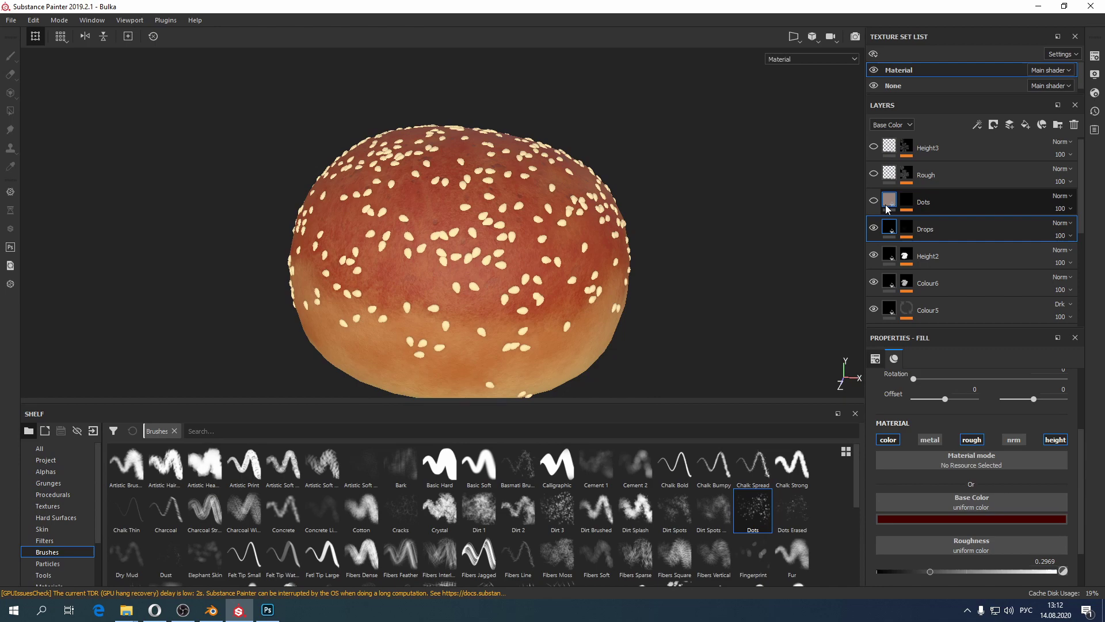
pyautogui.keyDown('alt'); pyautogui.moveTo(557, 349); pyautogui.dragTo(570, 227, button='right'); pyautogui.keyUp('alt')
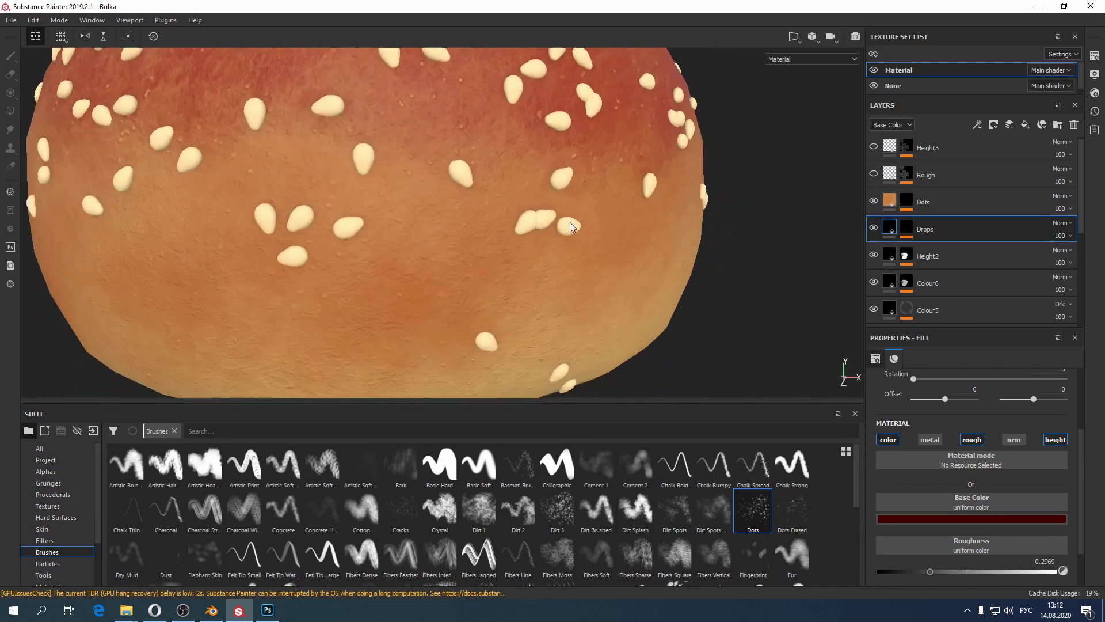
pyautogui.keyDown('alt'); pyautogui.moveTo(570, 226); pyautogui.dragTo(491, 240); pyautogui.keyUp('alt')
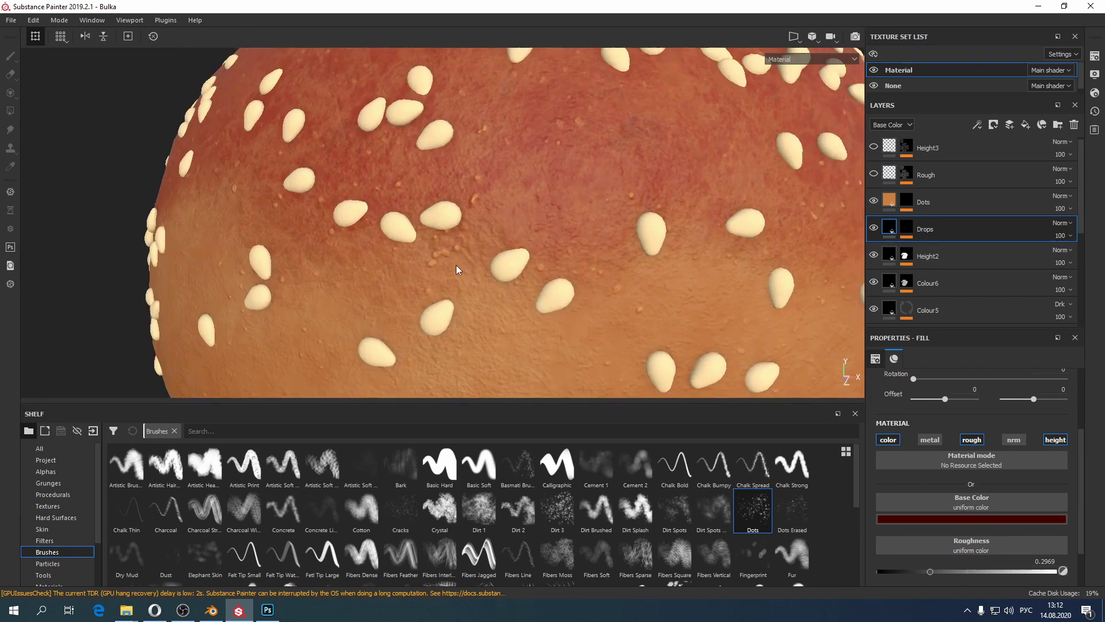
# Step: Hide and show Dots again to compare its effect, and view the whole bun from the side
pyautogui.click(874, 201)
pyautogui.keyDown('alt'); pyautogui.moveTo(508, 276); pyautogui.dragTo(561, 449, button='right'); pyautogui.keyUp('alt')
pyautogui.keyDown('alt'); pyautogui.moveTo(450, 189); pyautogui.dragTo(451, 196); pyautogui.keyUp('alt')
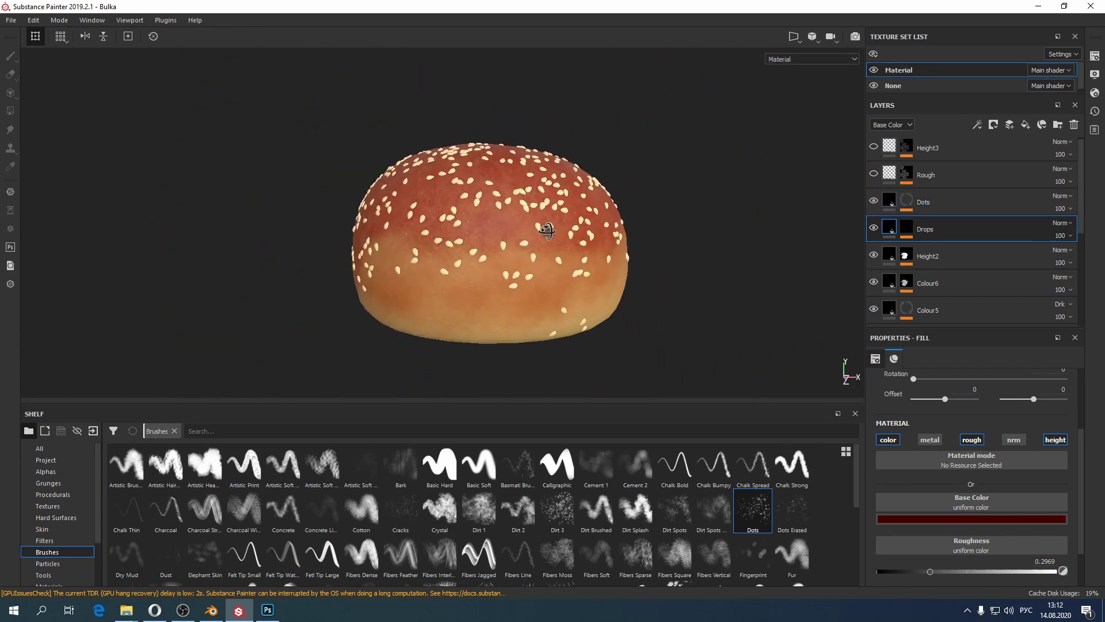
pyautogui.keyDown('alt'); pyautogui.moveTo(548, 231); pyautogui.dragTo(567, 228); pyautogui.keyUp('alt')
pyautogui.keyDown('alt'); pyautogui.moveTo(625, 228); pyautogui.dragTo(560, 236, button='middle'); pyautogui.keyUp('alt')
pyautogui.keyDown('alt'); pyautogui.moveTo(560, 236); pyautogui.dragTo(610, 230, button='right'); pyautogui.keyUp('alt')
# Step: Review the base color and height of the Dots fill, and open the Grunge Spots fill in its mask
pyautogui.click(893, 203)
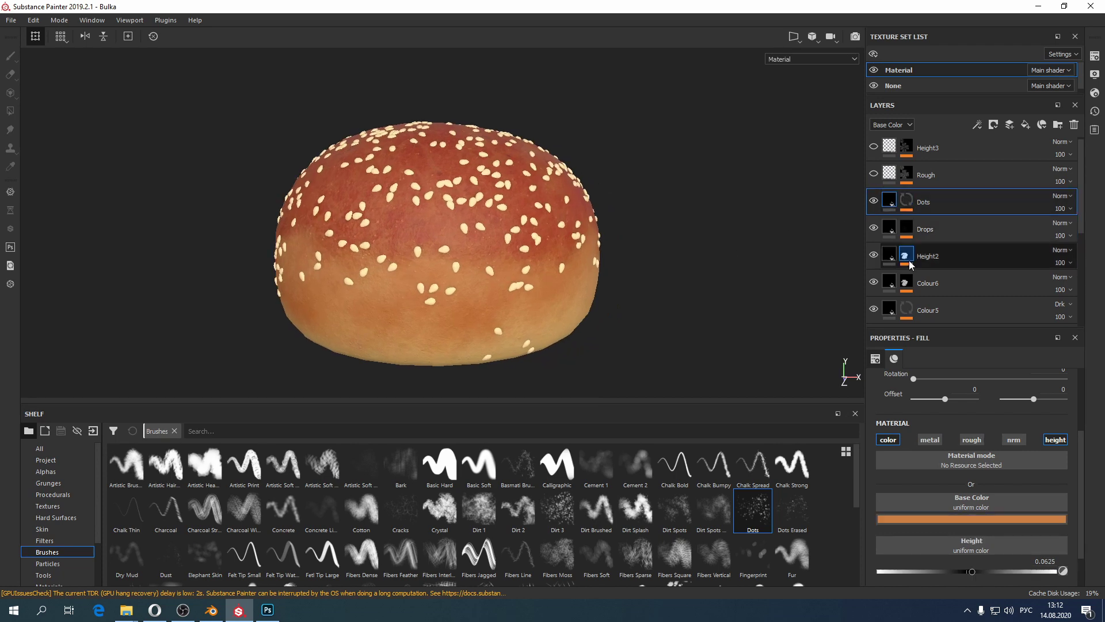
pyautogui.scroll(-2, 989, 538)
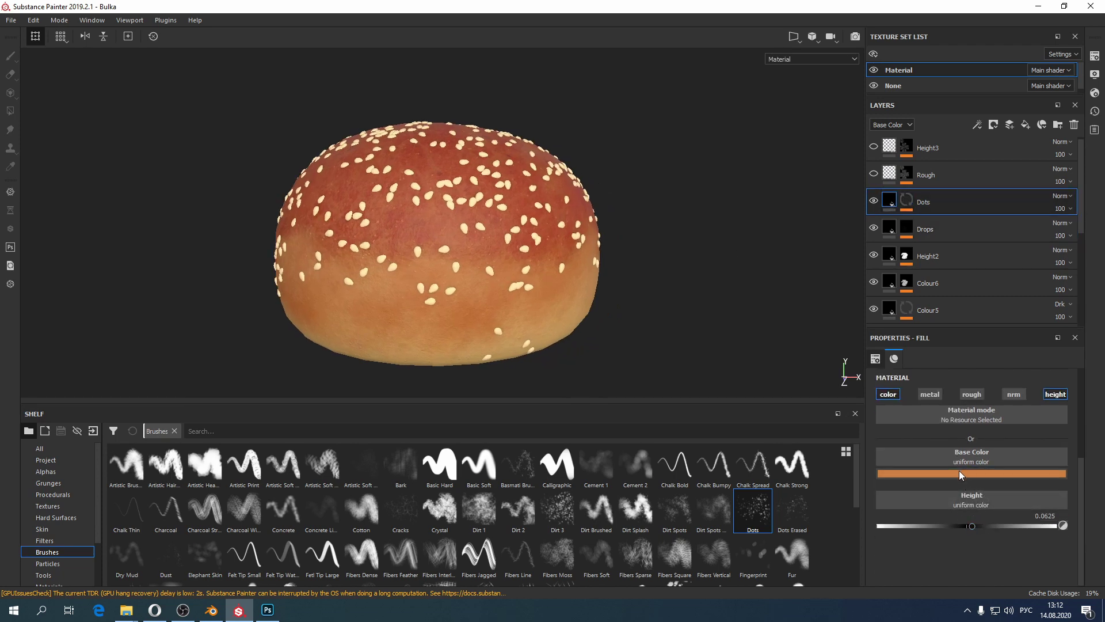
pyautogui.click(906, 199)
pyautogui.click(949, 237)
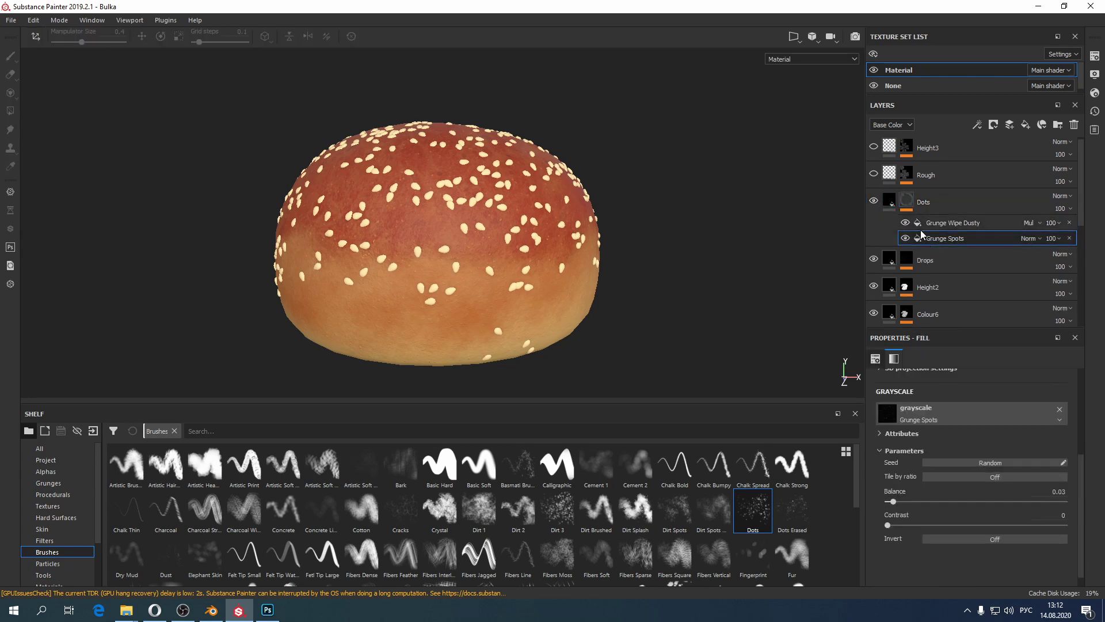
# Step: Hide Grunge Wipe Dusty to examine the plain Grunge Spots pattern and its settings, then show and select Grunge Wipe Dusty
pyautogui.scroll(4, 495, 314)
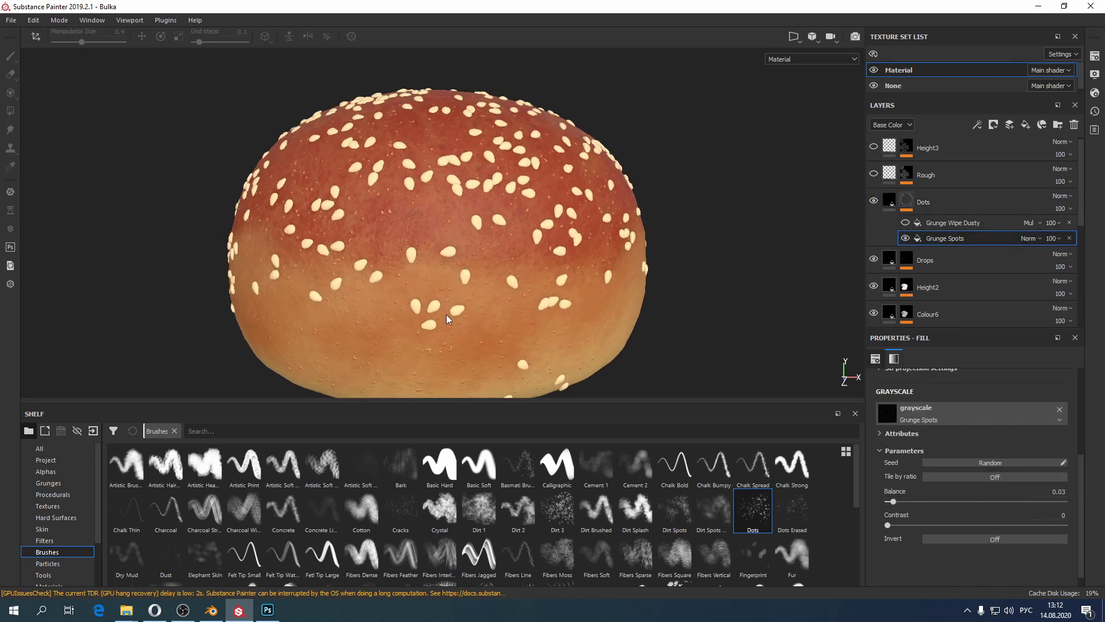
pyautogui.keyDown('alt'); pyautogui.moveTo(499, 320); pyautogui.dragTo(426, 328); pyautogui.keyUp('alt')
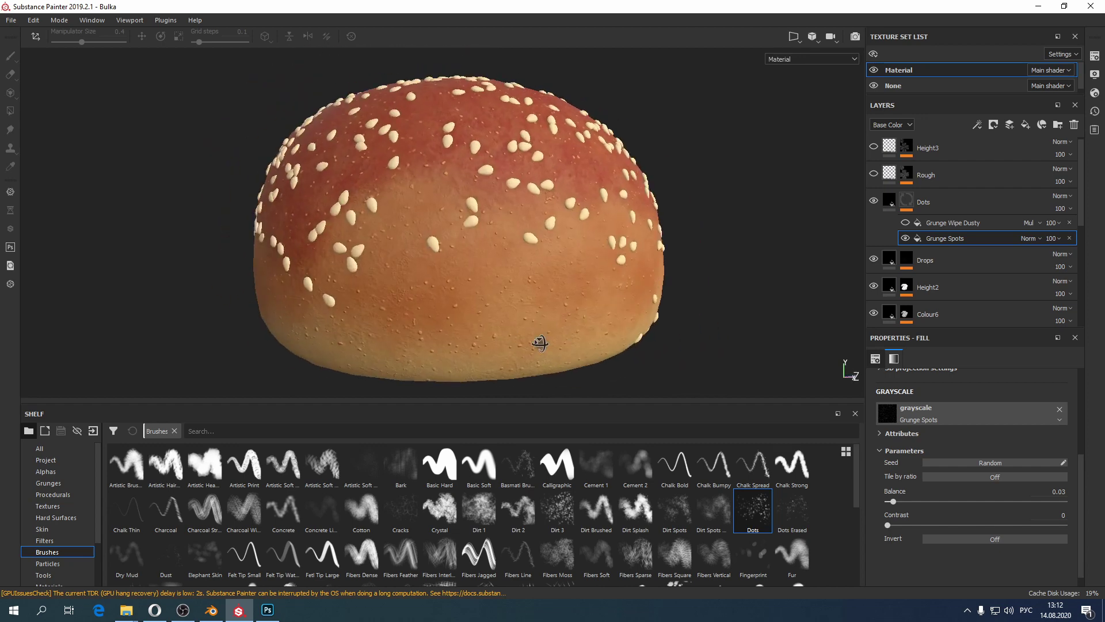
pyautogui.scroll(2, 917, 426)
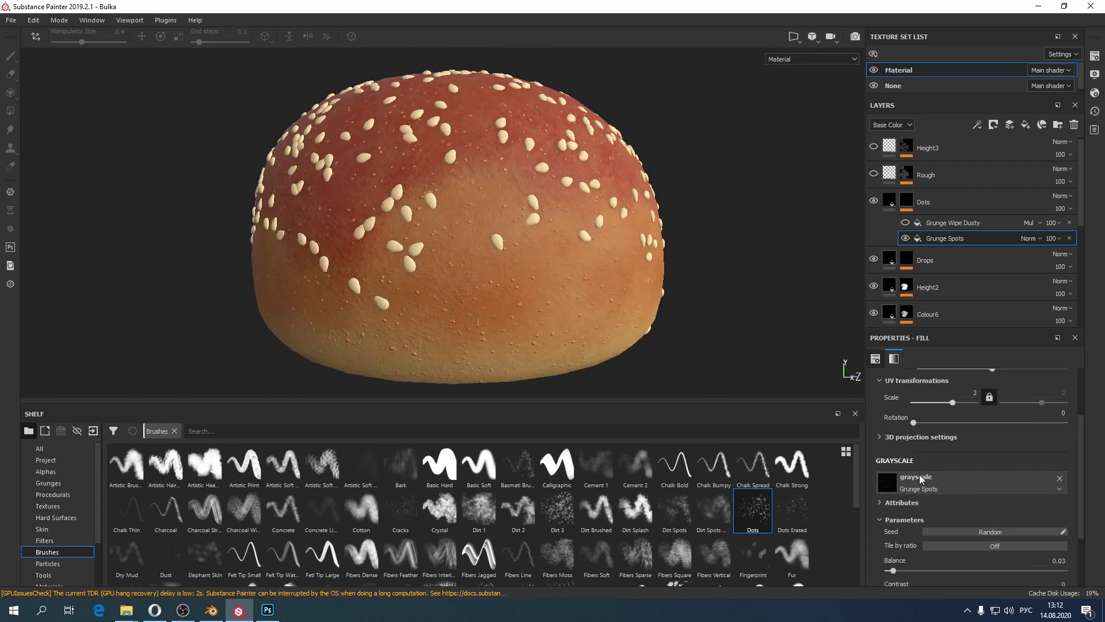
pyautogui.scroll(3, 926, 482)
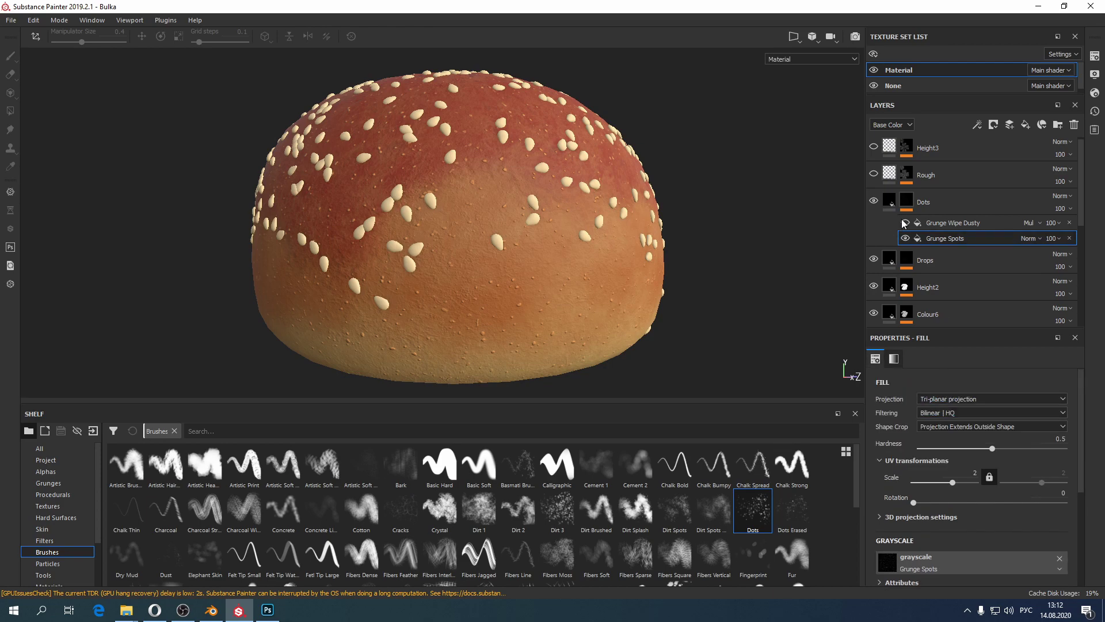
pyautogui.click(944, 223)
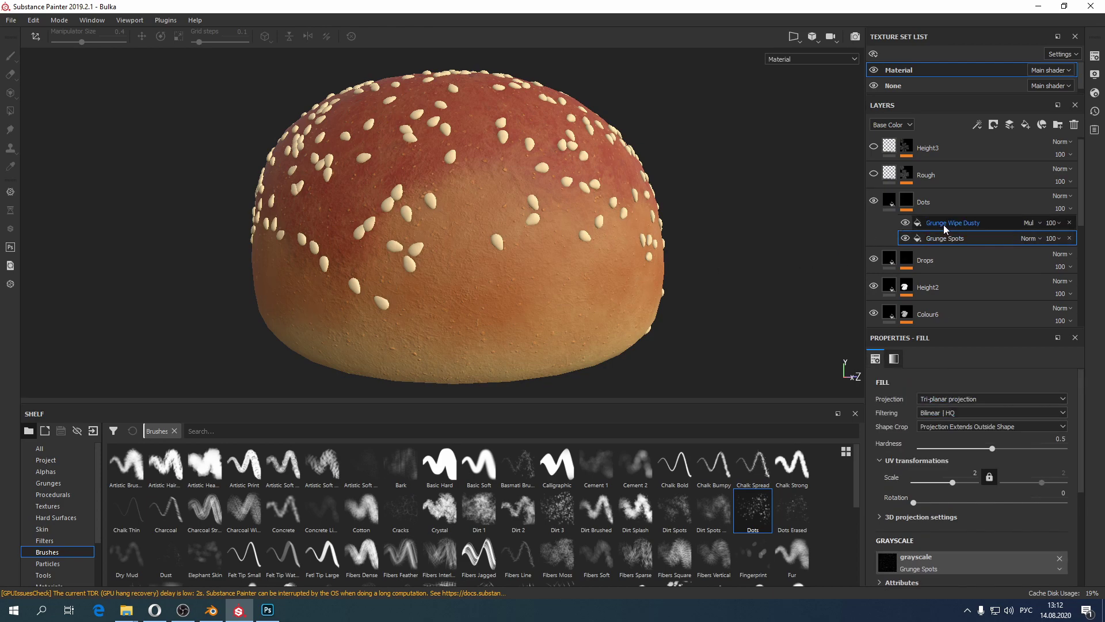
# Step: Compare the Dots mask with Grunge Wipe Dusty hidden and shown, and view the bun from another side in mask and material display
pyautogui.press('m')
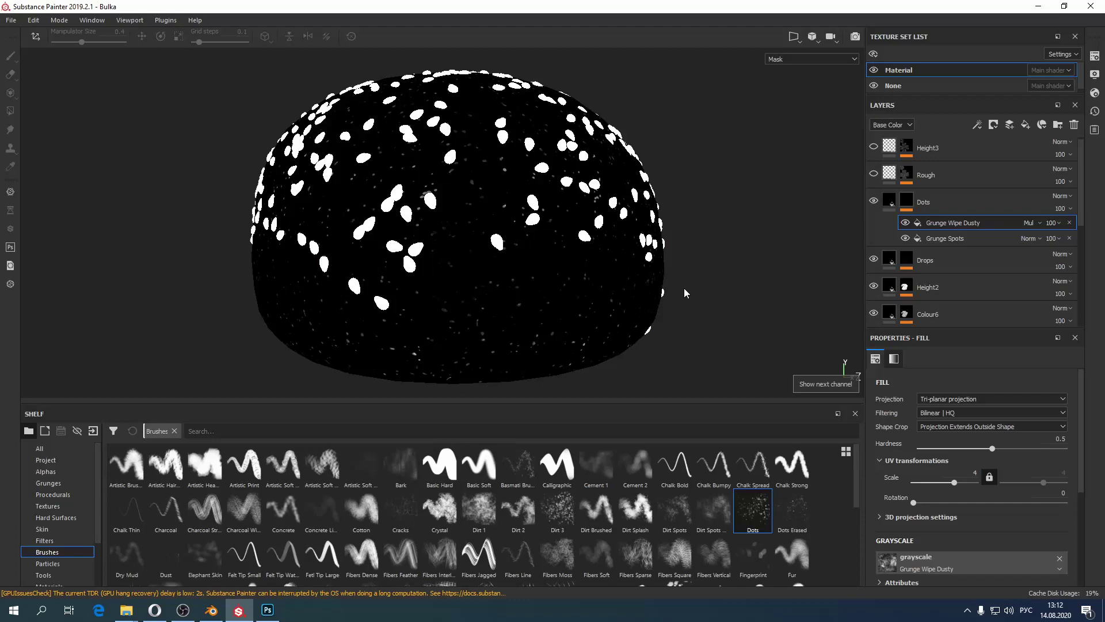
pyautogui.click(904, 224)
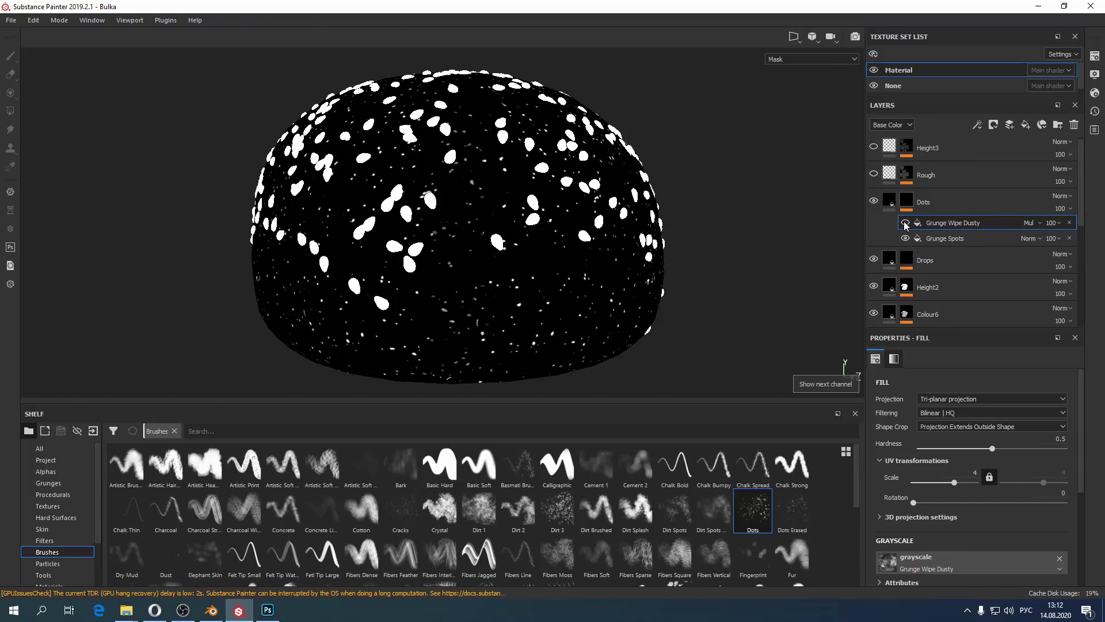
pyautogui.click(905, 224)
pyautogui.keyDown('alt'); pyautogui.moveTo(748, 337); pyautogui.dragTo(675, 272, button='right'); pyautogui.keyUp('alt')
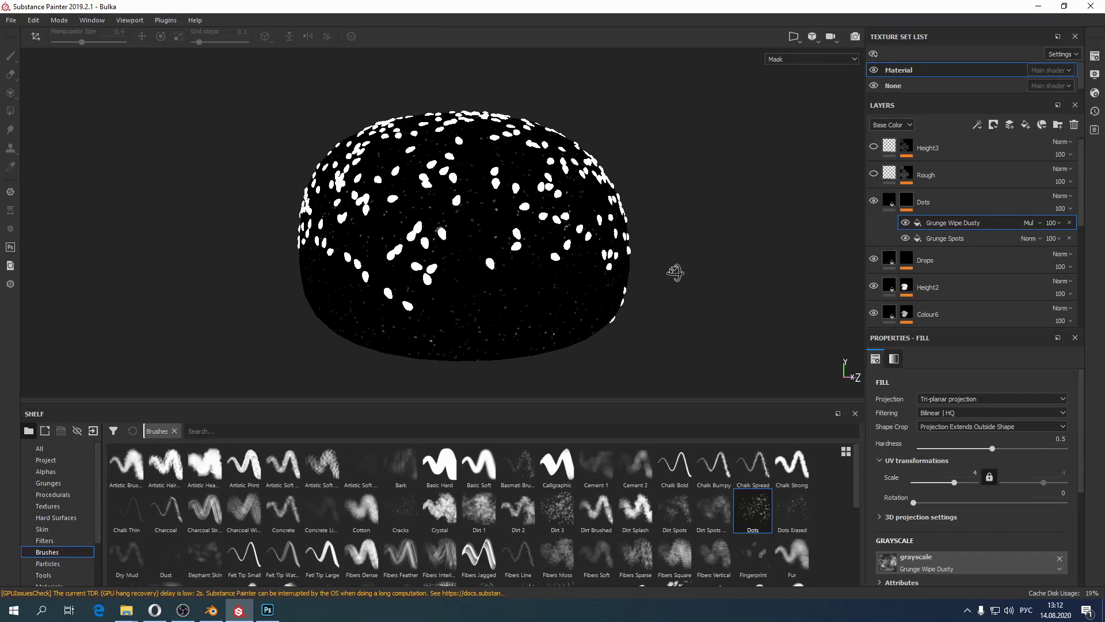
pyautogui.keyDown('alt'); pyautogui.moveTo(676, 272); pyautogui.dragTo(562, 264); pyautogui.keyUp('alt')
pyautogui.keyDown('alt'); pyautogui.moveTo(550, 259); pyautogui.dragTo(557, 274, button='right'); pyautogui.keyUp('alt')
pyautogui.press('m')
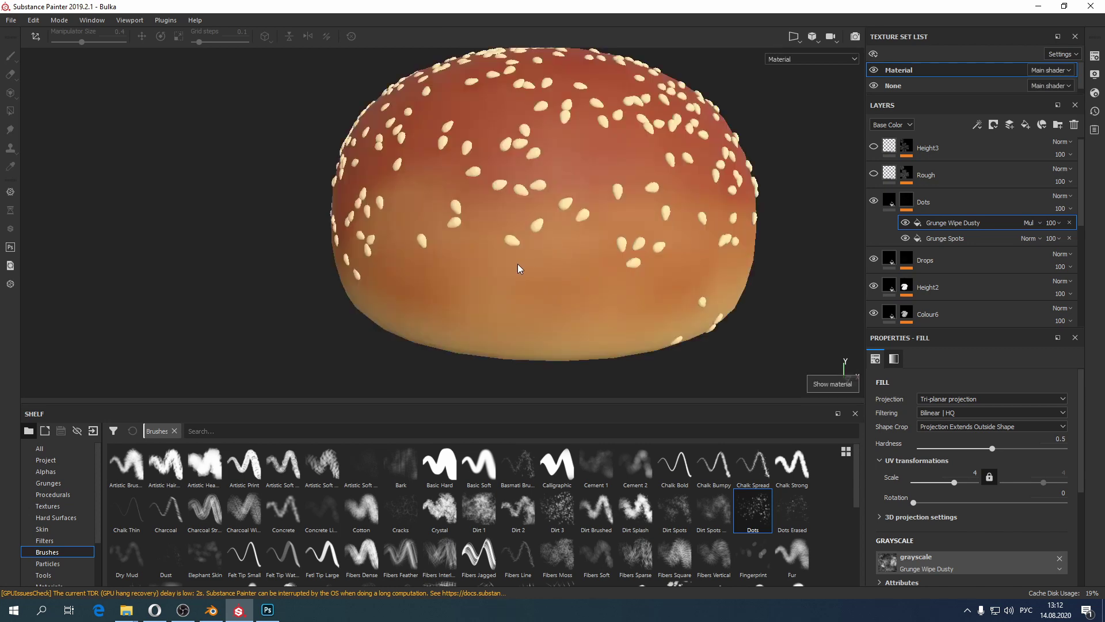
pyautogui.keyDown('alt'); pyautogui.moveTo(518, 259); pyautogui.dragTo(576, 259); pyautogui.keyUp('alt')
# Step: Make the Rough layer visible, review its roughness value, and compare the bun's Roughness channel with the layer hidden and shown
pyautogui.click(890, 196)
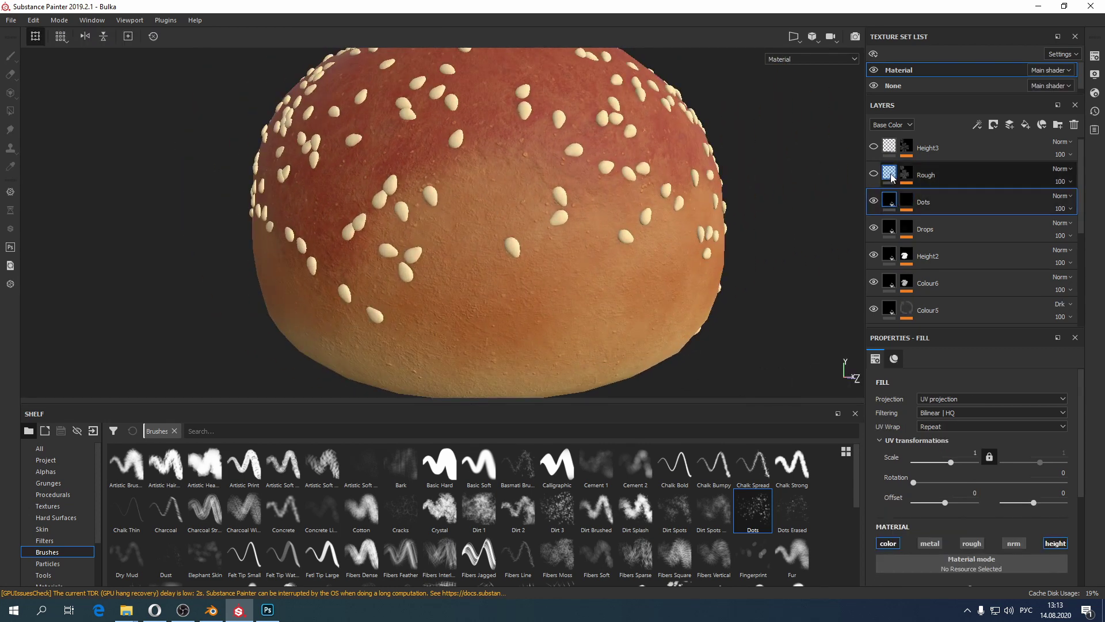
pyautogui.click(877, 173)
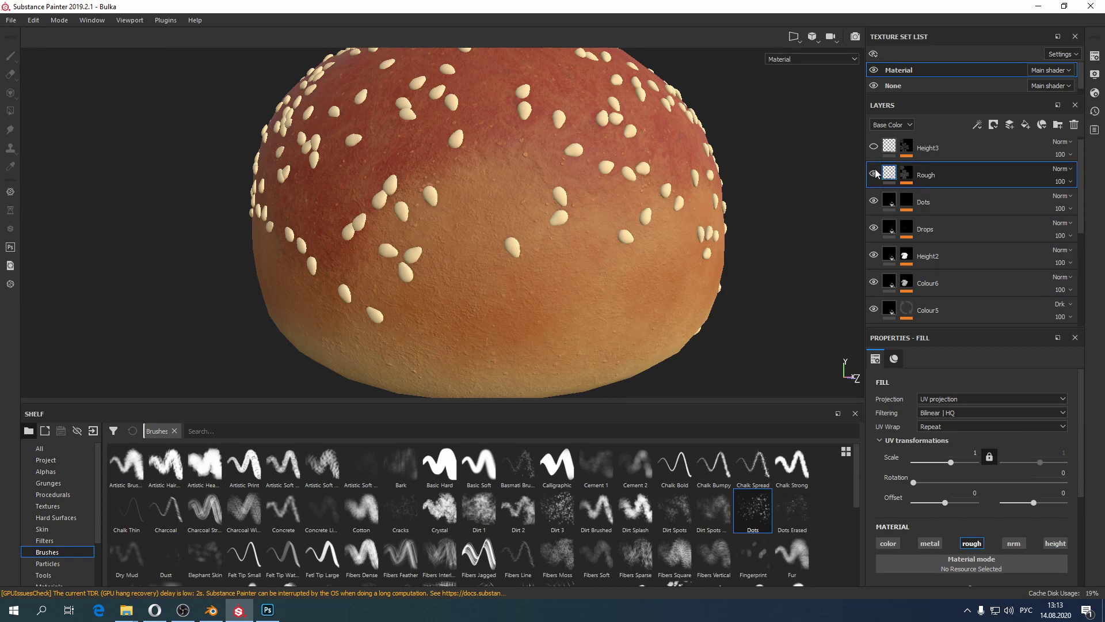
pyautogui.press('c')
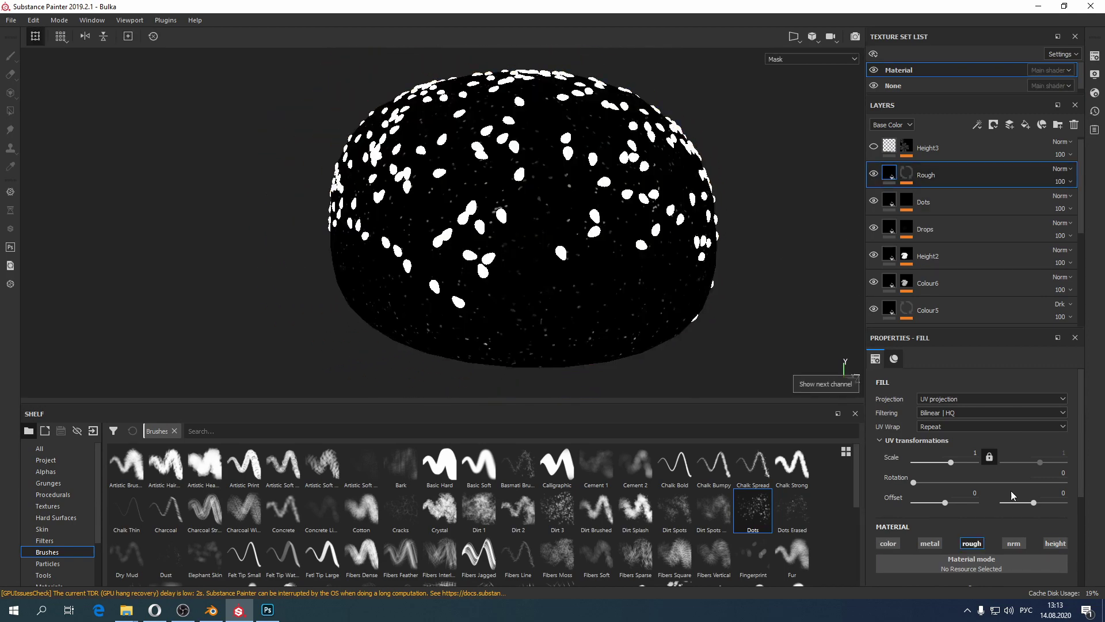
pyautogui.scroll(-4, 1011, 495)
pyautogui.press('c')
pyautogui.press('c')
pyautogui.press('c')
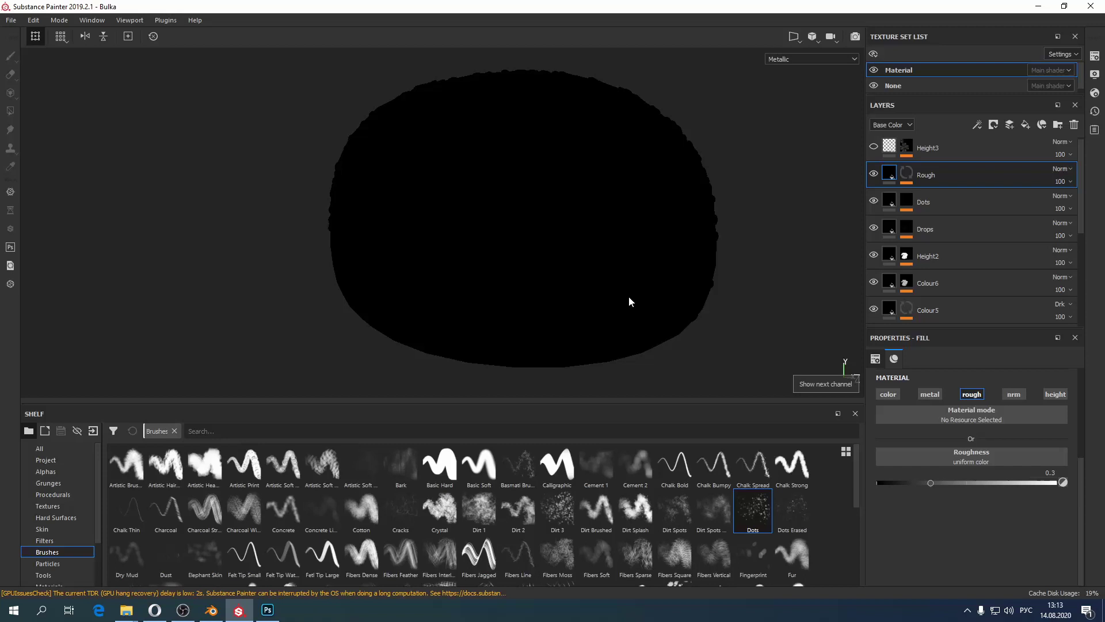
pyautogui.click(873, 175)
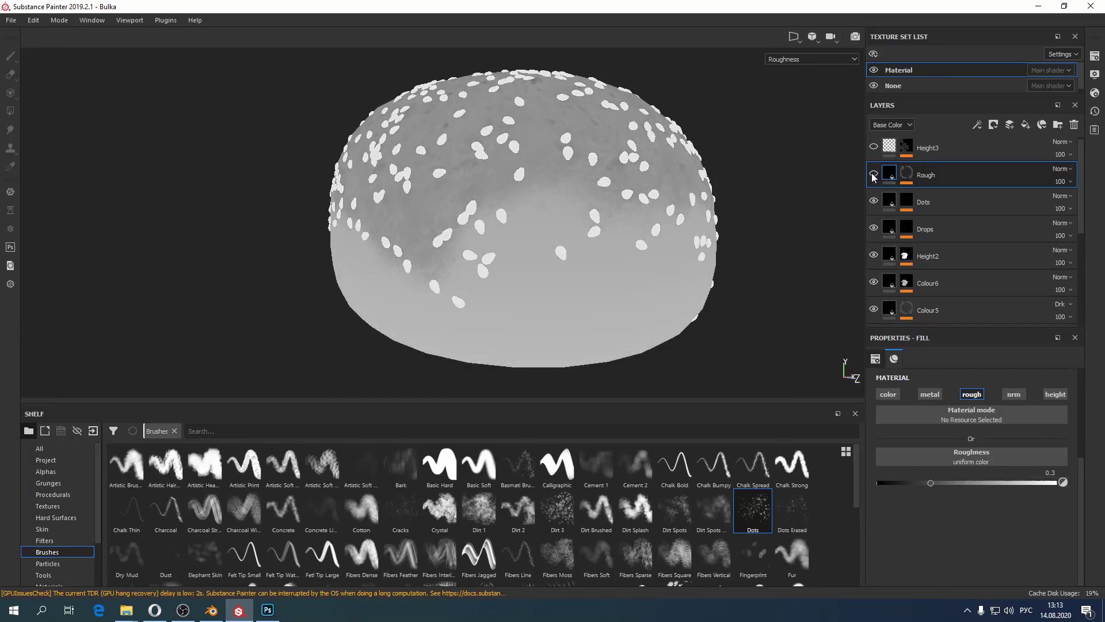
pyautogui.click(873, 175)
# Step: Return to the full material display and examine the crust's gloss from several angles under rotated environment lighting
pyautogui.keyDown('alt'); pyautogui.moveTo(561, 286); pyautogui.dragTo(482, 205); pyautogui.keyUp('alt')
pyautogui.keyDown('alt'); pyautogui.moveTo(483, 204); pyautogui.dragTo(513, 210, button='middle'); pyautogui.keyUp('alt')
pyautogui.press('m')
pyautogui.scroll(2, 494, 259)
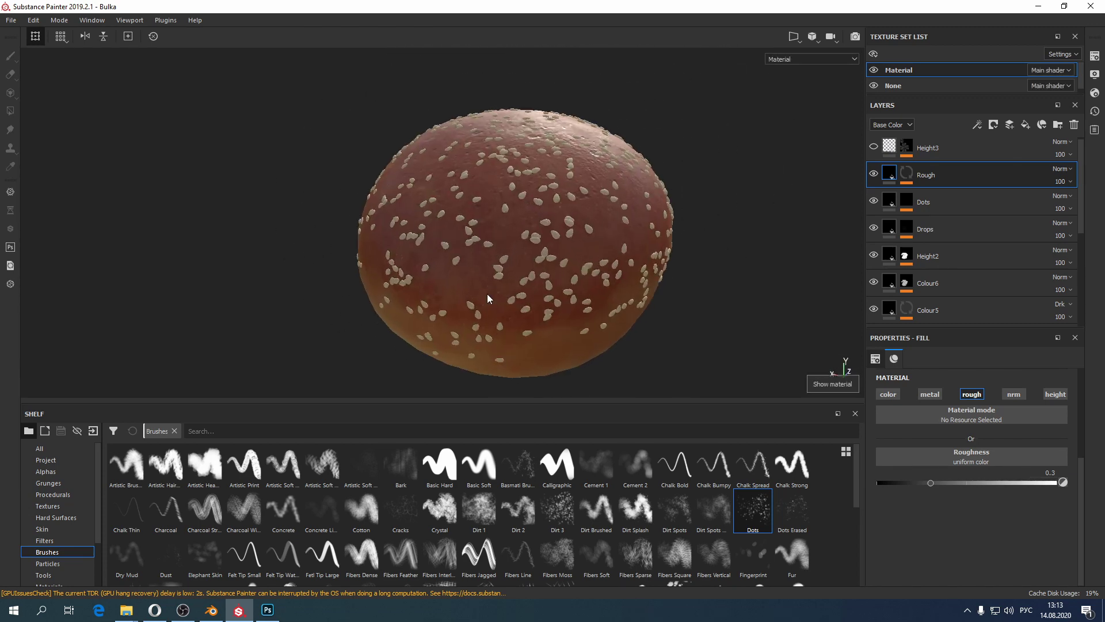
pyautogui.moveTo(487, 293)
pyautogui.keyDown('shift'); pyautogui.mouseDown(button='right')
pyautogui.moveTo(406, 286)
pyautogui.moveTo(454, 282)
pyautogui.mouseUp(button='right'); pyautogui.keyUp('shift')
pyautogui.keyDown('alt'); pyautogui.moveTo(404, 300); pyautogui.dragTo(444, 249); pyautogui.keyUp('alt')
pyautogui.keyDown('alt'); pyautogui.moveTo(444, 249); pyautogui.dragTo(437, 208, button='middle'); pyautogui.keyUp('alt')
pyautogui.scroll(2, 493, 316)
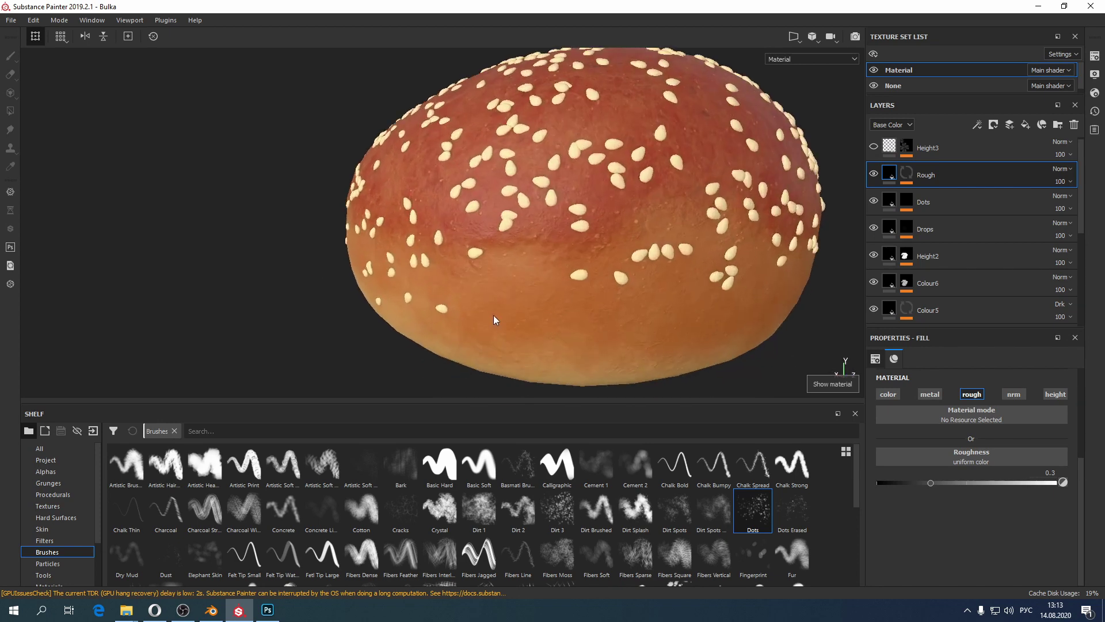
pyautogui.keyDown('shift'); pyautogui.moveTo(493, 315); pyautogui.dragTo(437, 305, button='right'); pyautogui.keyUp('shift')
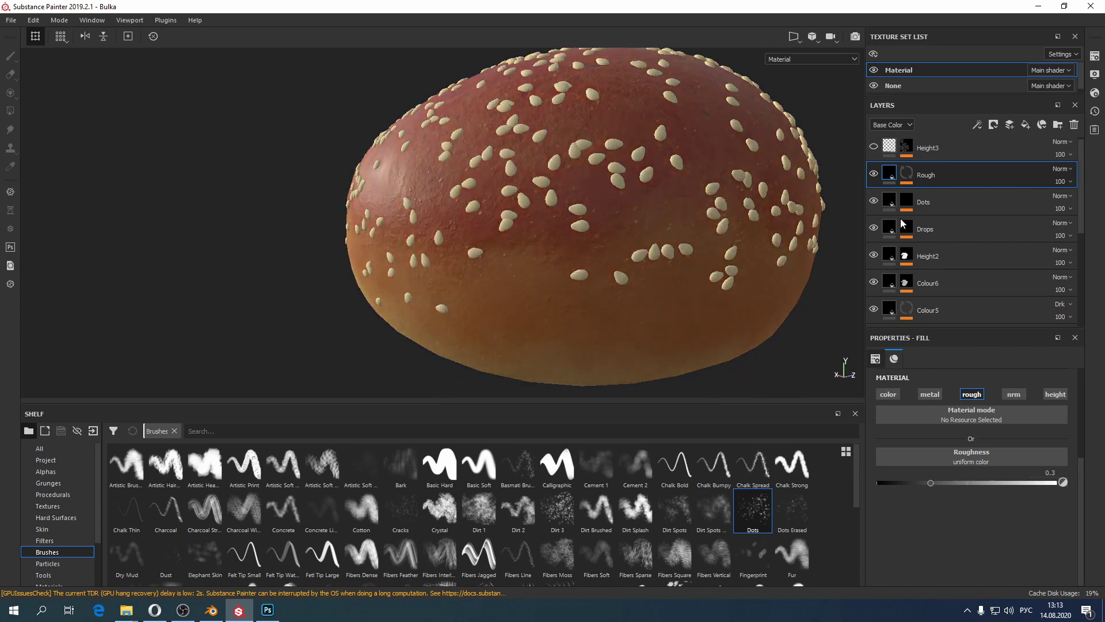
pyautogui.moveTo(506, 271)
pyautogui.keyDown('shift'); pyautogui.mouseDown(button='right')
pyautogui.moveTo(519, 271)
pyautogui.moveTo(503, 261)
pyautogui.moveTo(516, 264)
pyautogui.mouseUp(button='right'); pyautogui.keyUp('shift')
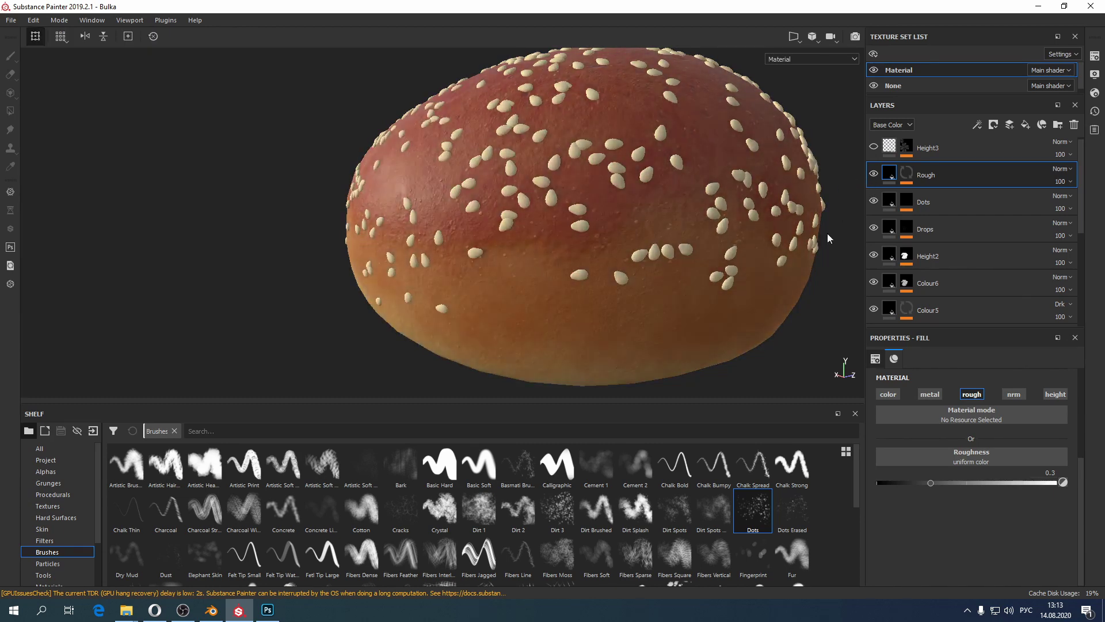
# Step: Make the Height3 layer visible, review its height fill, and inspect the fine surface relief it gives the crust
pyautogui.scroll(1, 910, 201)
pyautogui.click(874, 150)
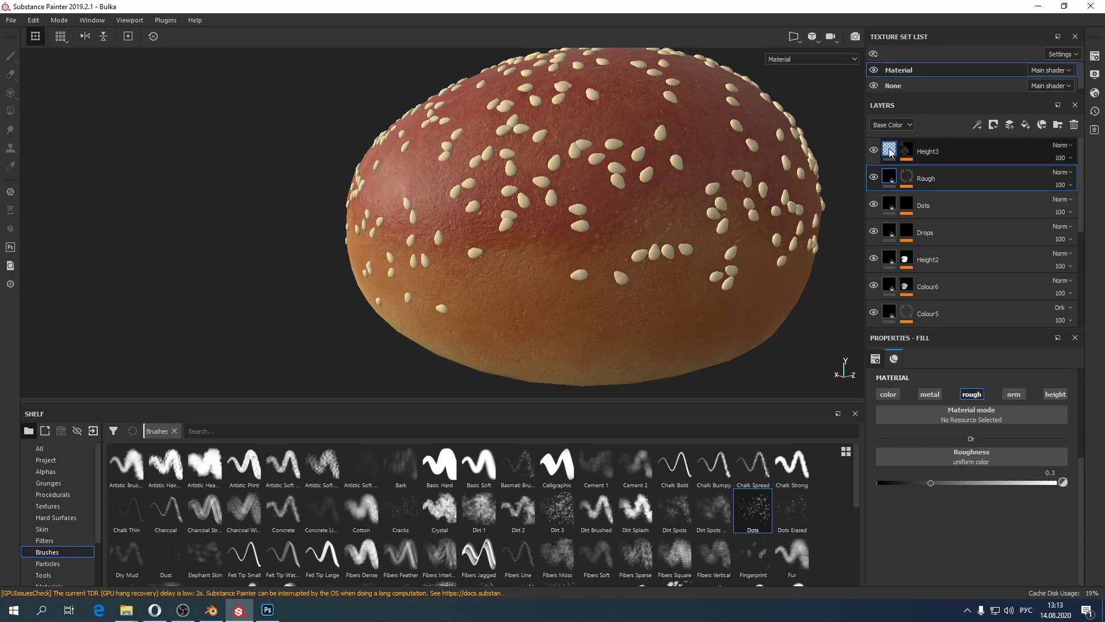
pyautogui.click(890, 153)
pyautogui.keyDown('alt'); pyautogui.moveTo(461, 352); pyautogui.dragTo(549, 283); pyautogui.keyUp('alt')
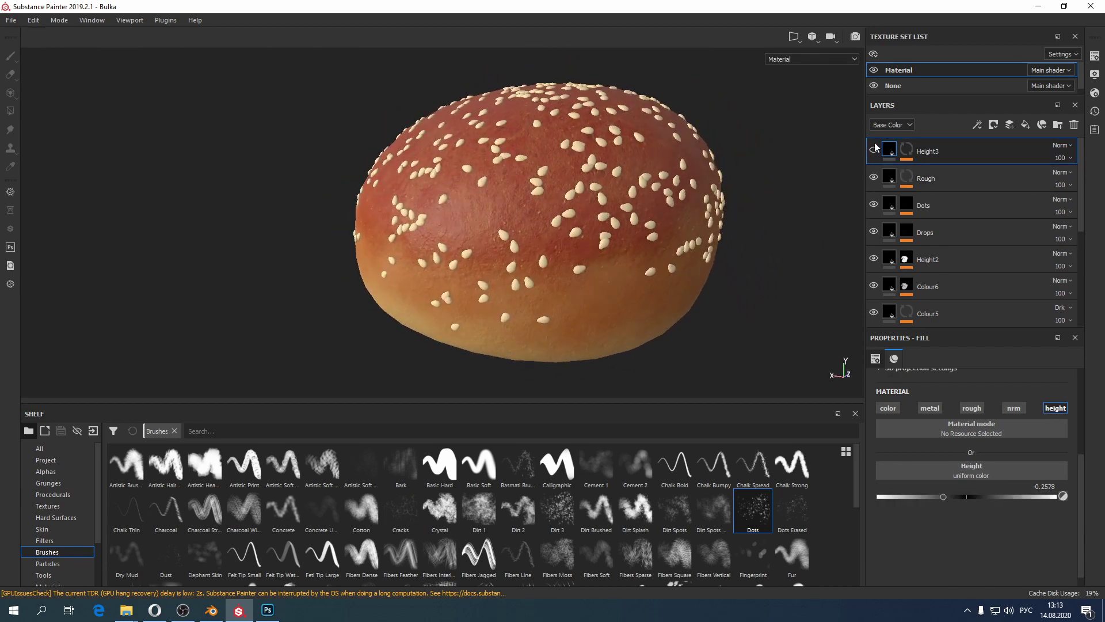
pyautogui.scroll(5, 428, 218)
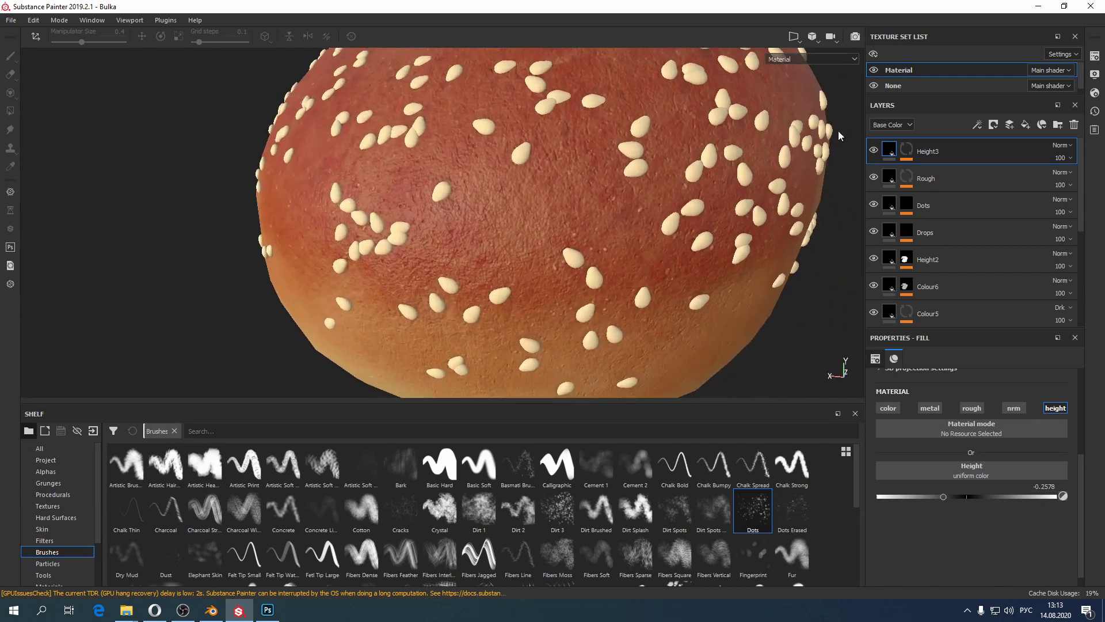
pyautogui.click(873, 147)
pyautogui.keyDown('alt'); pyautogui.moveTo(599, 242); pyautogui.dragTo(506, 9, button='right'); pyautogui.keyUp('alt')
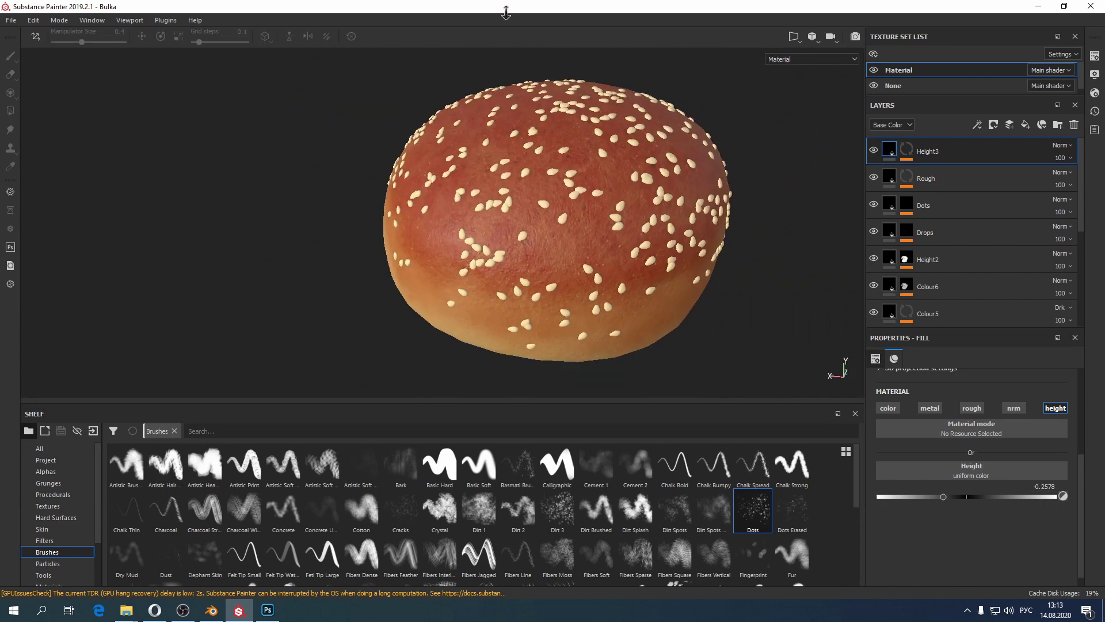
pyautogui.keyDown('alt'); pyautogui.moveTo(610, 208); pyautogui.dragTo(644, 239); pyautogui.keyUp('alt')
pyautogui.keyDown('alt'); pyautogui.moveTo(627, 248); pyautogui.dragTo(591, 352, button='right'); pyautogui.keyUp('alt')
pyautogui.keyDown('alt'); pyautogui.moveTo(590, 352); pyautogui.dragTo(632, 322); pyautogui.keyUp('alt')
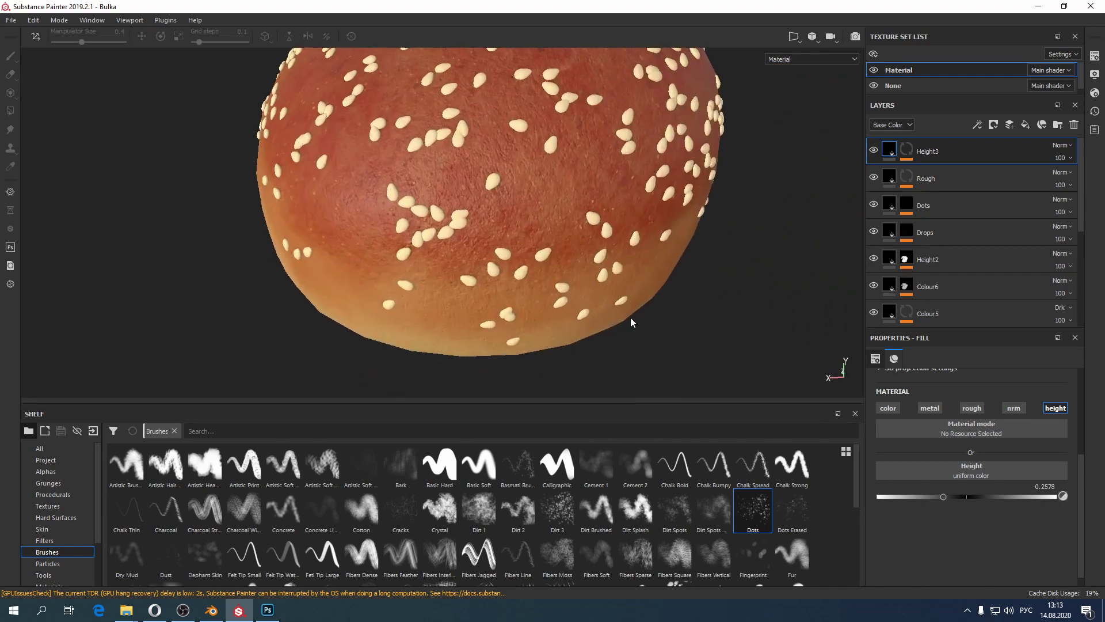
# Step: Switch the layer stack to the Height channel and set Height3's opacity to 35
pyautogui.click(891, 125)
pyautogui.click(884, 159)
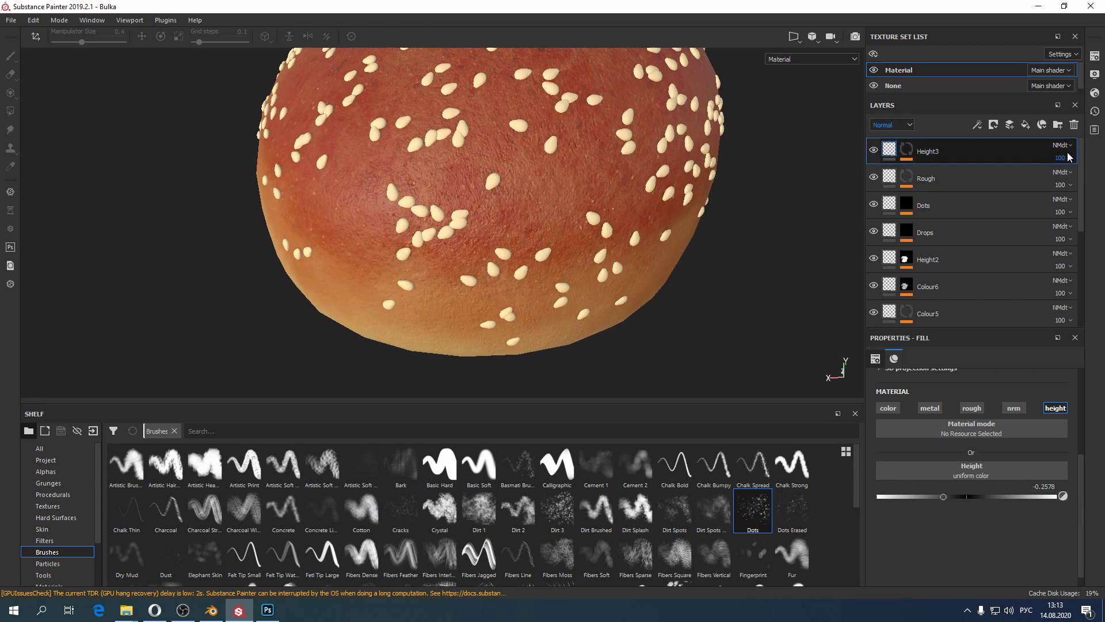
pyautogui.click(901, 128)
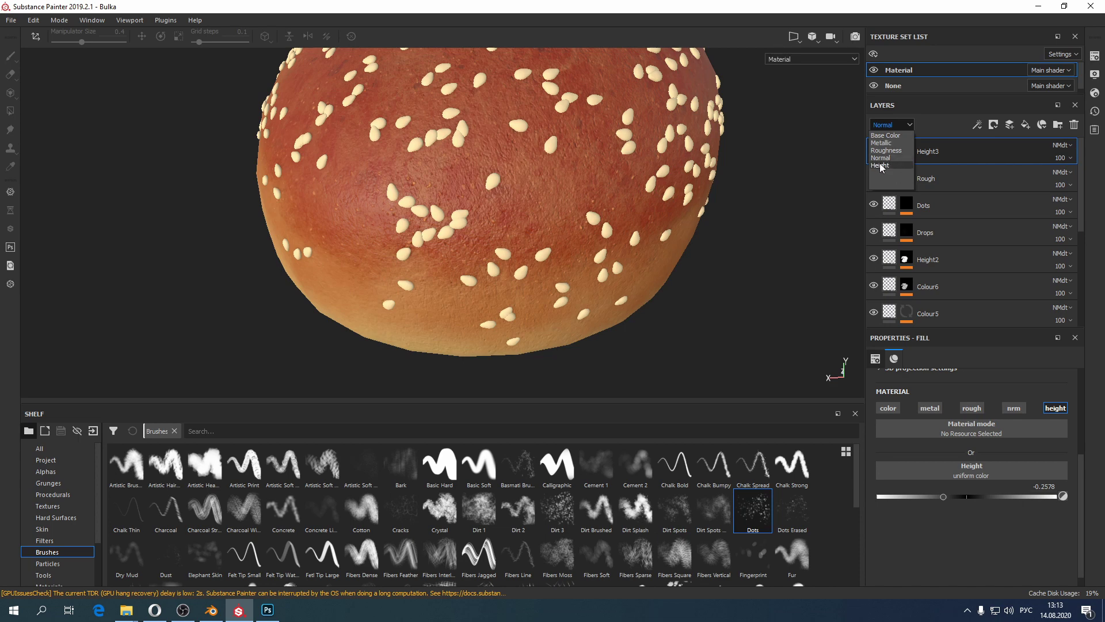
pyautogui.click(880, 166)
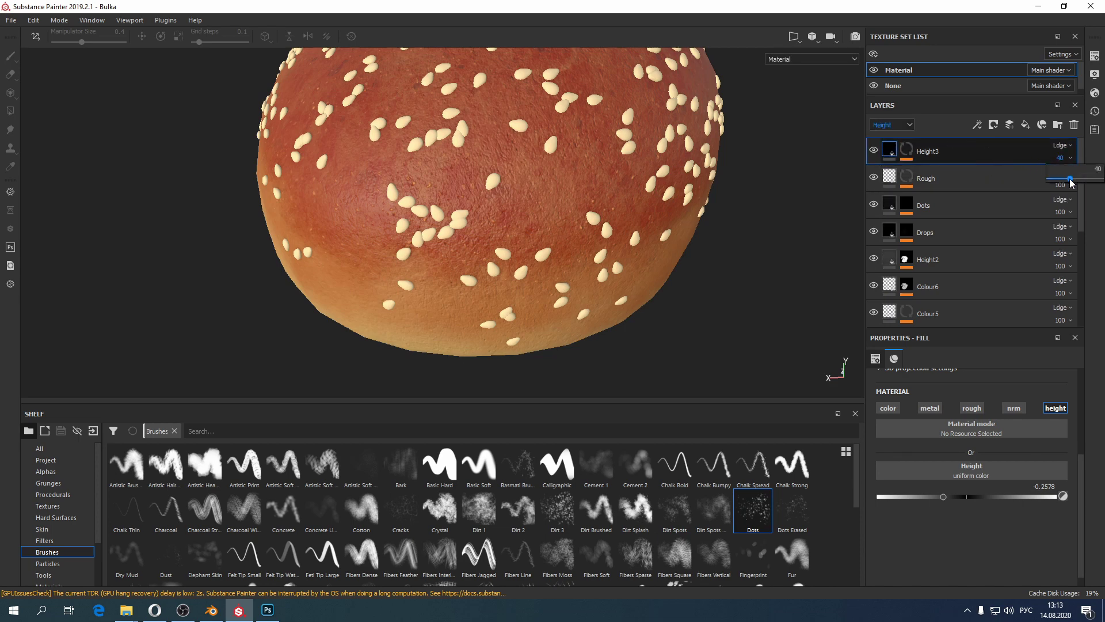
pyautogui.moveTo(1070, 178); pyautogui.dragTo(1103, 183)
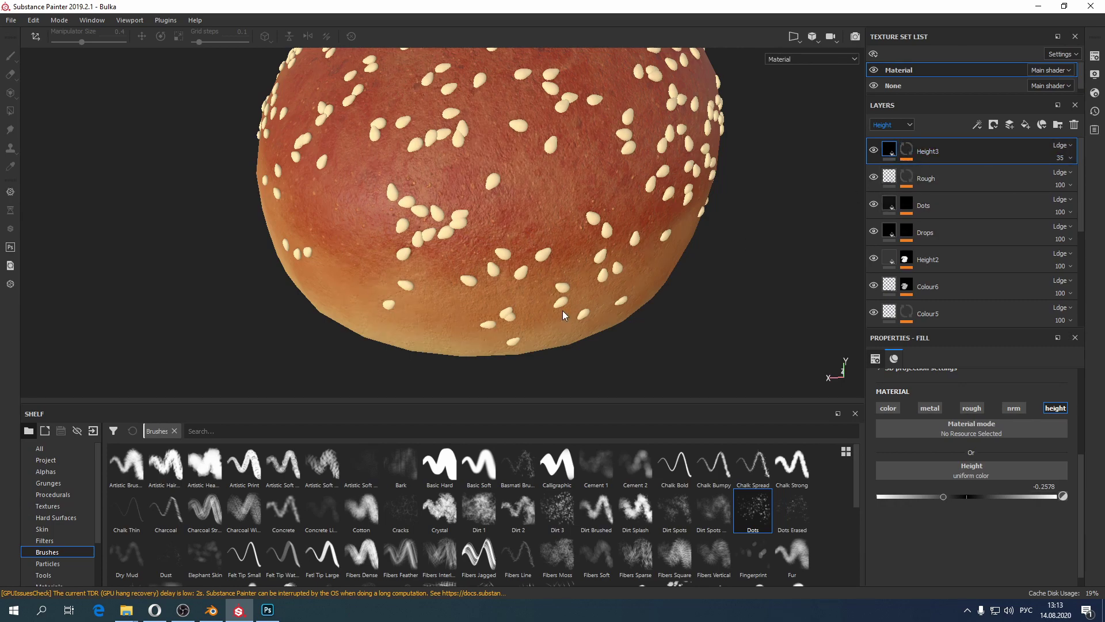
pyautogui.scroll(-5, 562, 309)
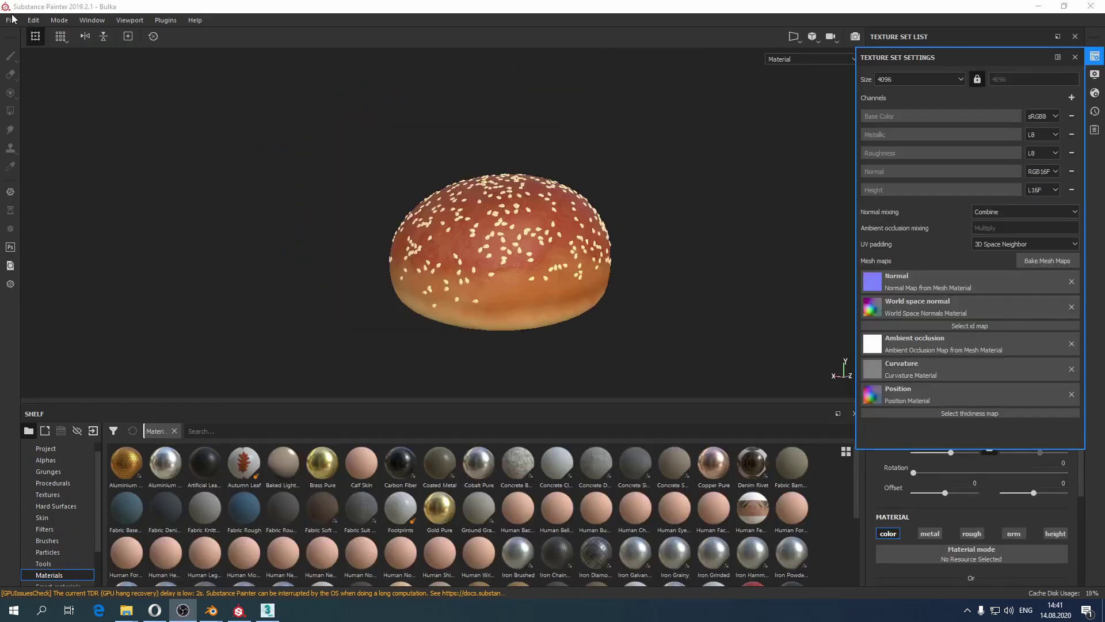
# Step: Open the texture export configuration and create a new export preset named Blender
pyautogui.click(13, 19)
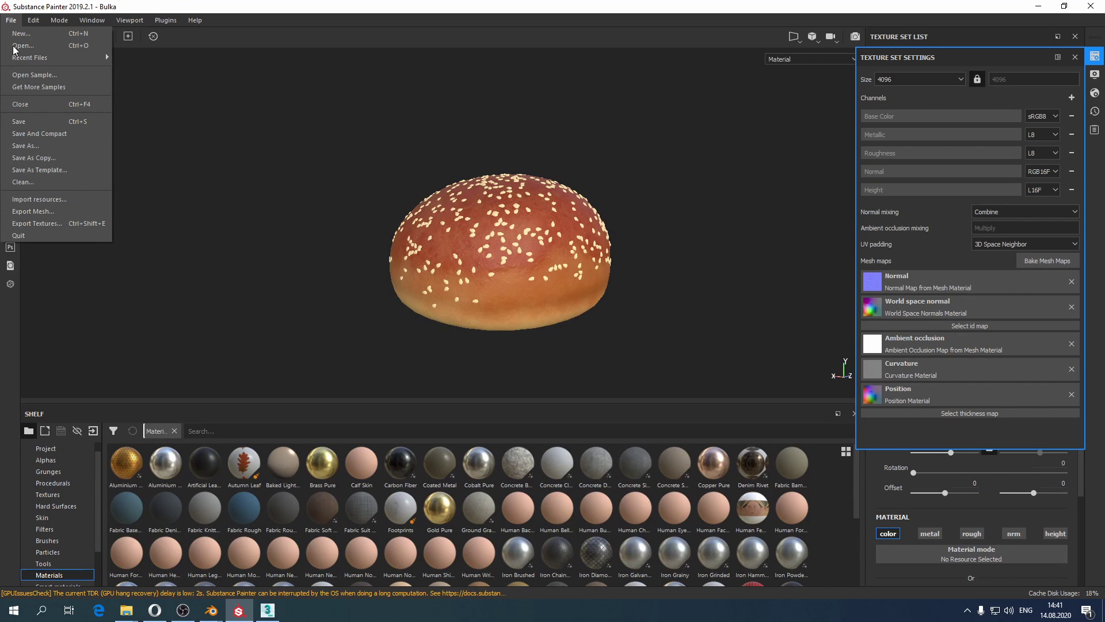
pyautogui.click(46, 214)
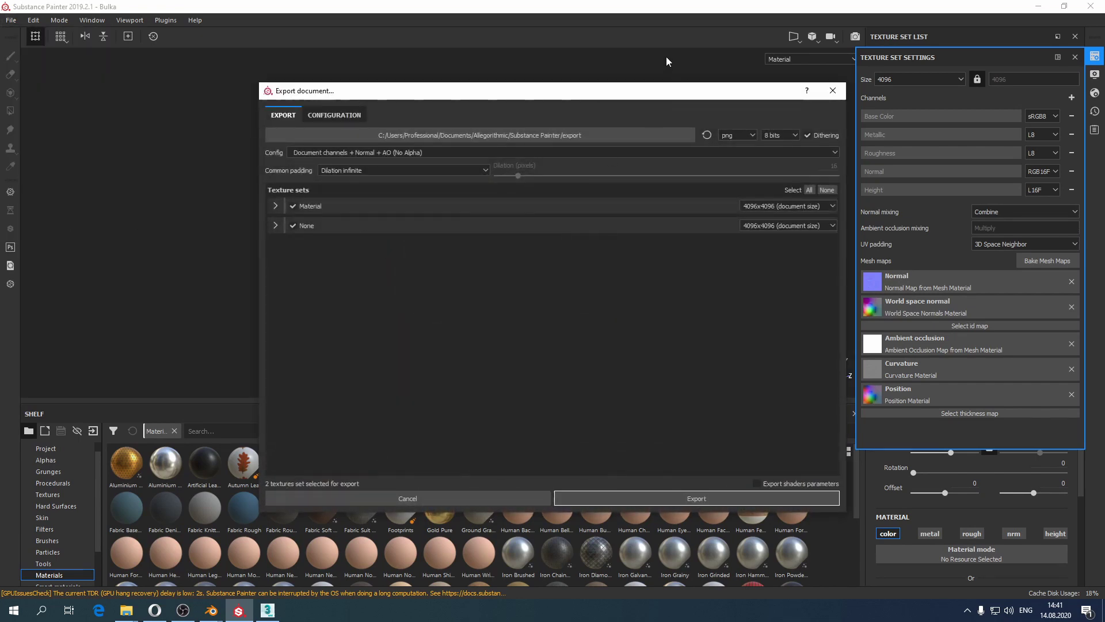
pyautogui.click(351, 118)
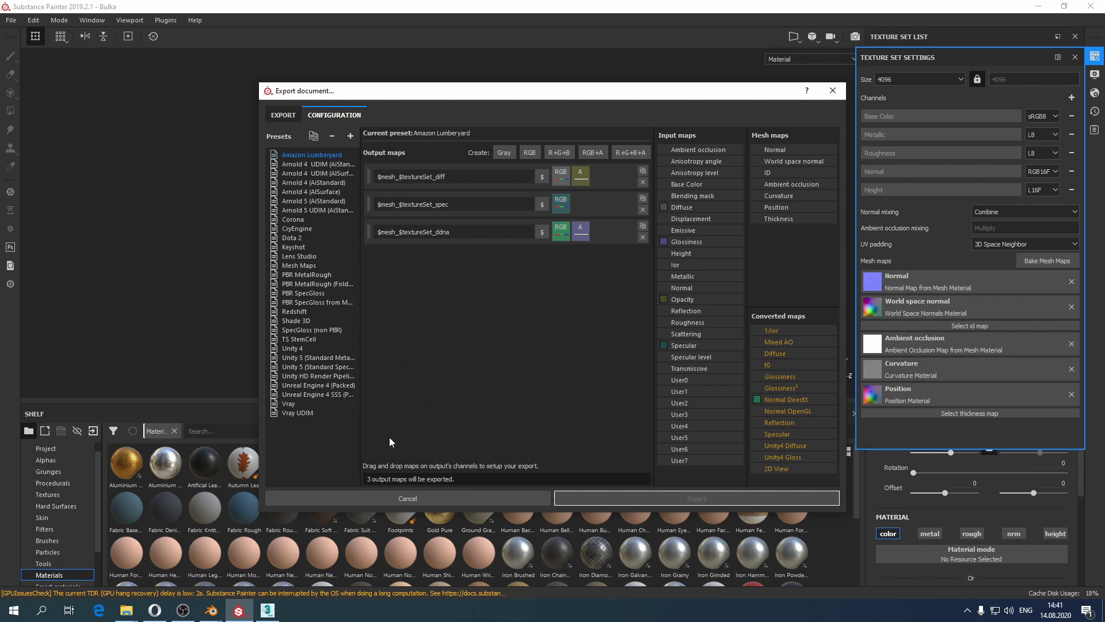
pyautogui.click(350, 137)
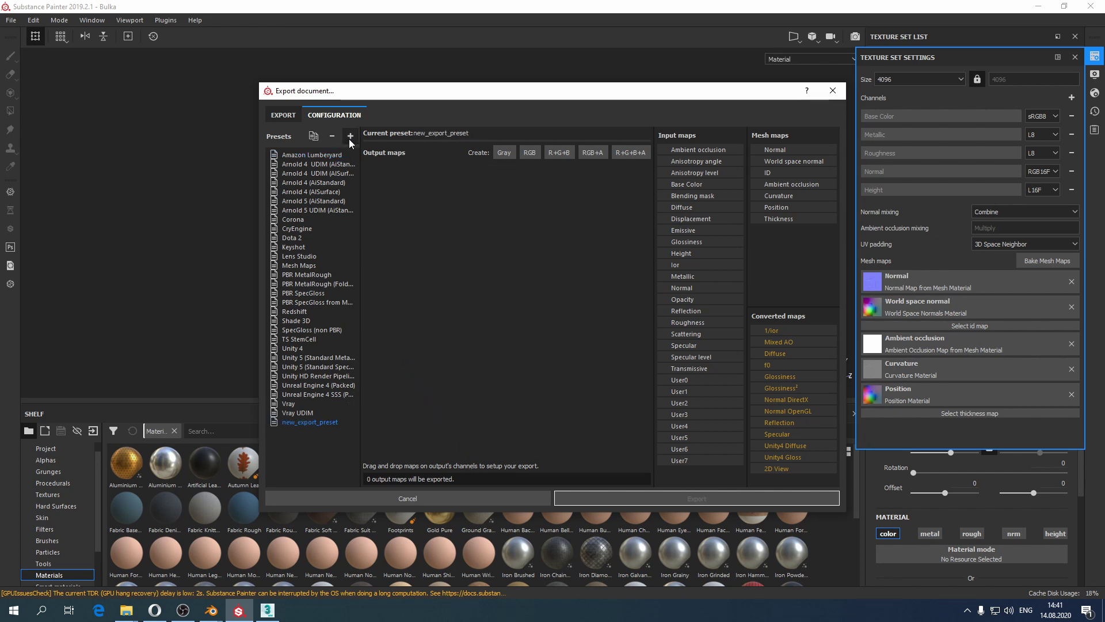
pyautogui.doubleClick(313, 423)
pyautogui.write('Blender')
pyautogui.press('Return')
# Step: Add an RGB output map to the Blender preset, assign Base Color to its RGB channels, and name it Base Colour
pyautogui.click(529, 153)
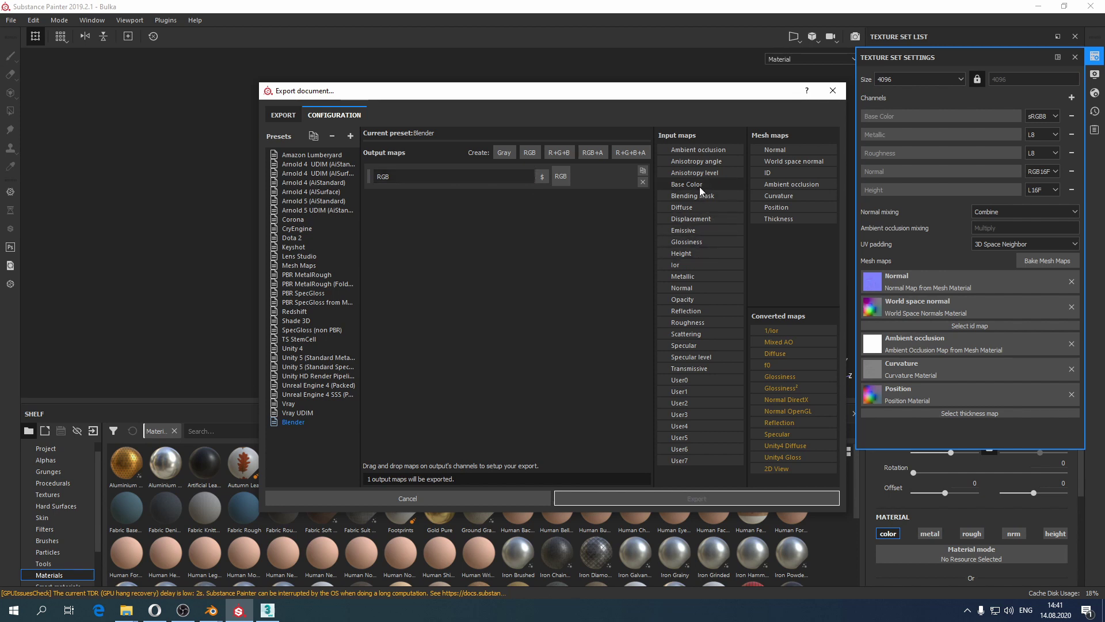
pyautogui.moveTo(695, 185); pyautogui.dragTo(565, 182)
pyautogui.click(586, 197)
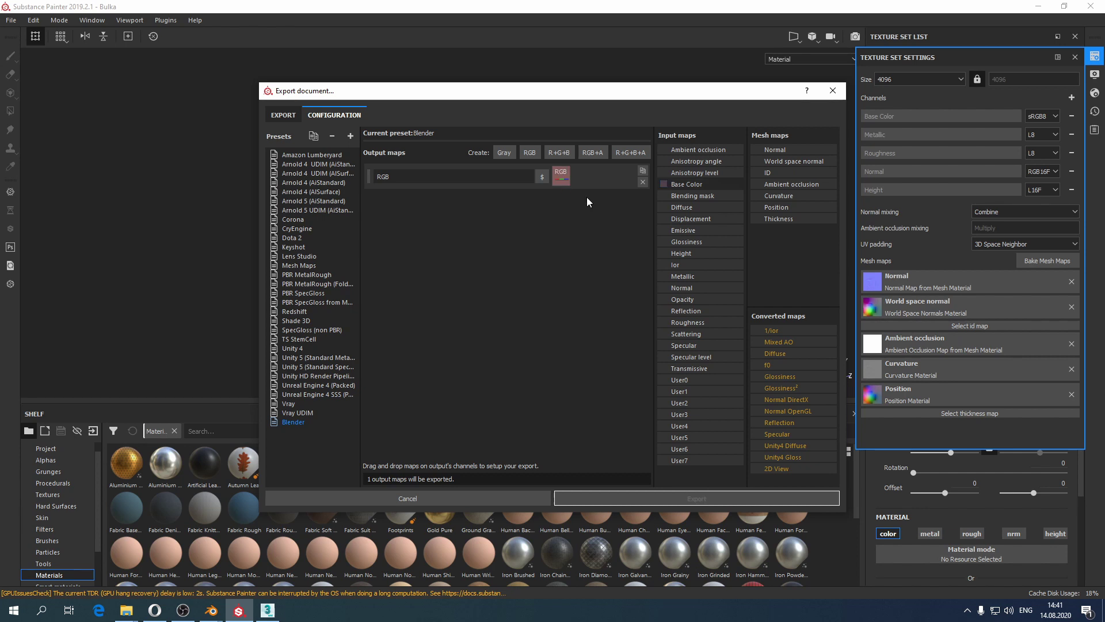
pyautogui.doubleClick(394, 179)
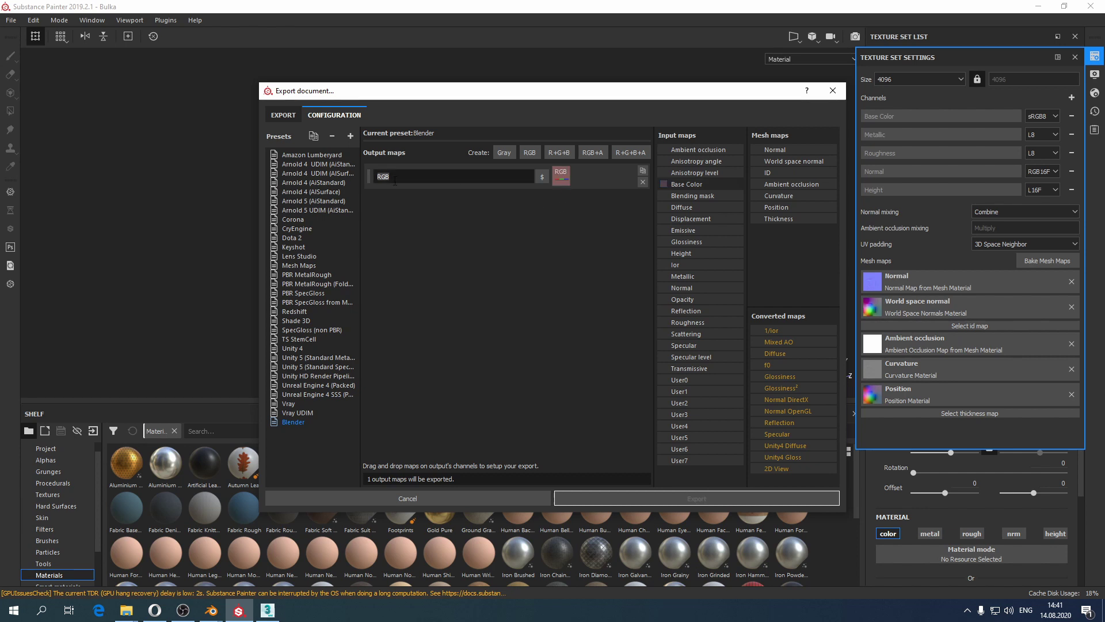
pyautogui.write('Base Colour')
pyautogui.press('Return')
# Step: Add an RGB+A output map, assign the converted Normal OpenGL map to its RGB channels, and name it Normal
pyautogui.click(592, 152)
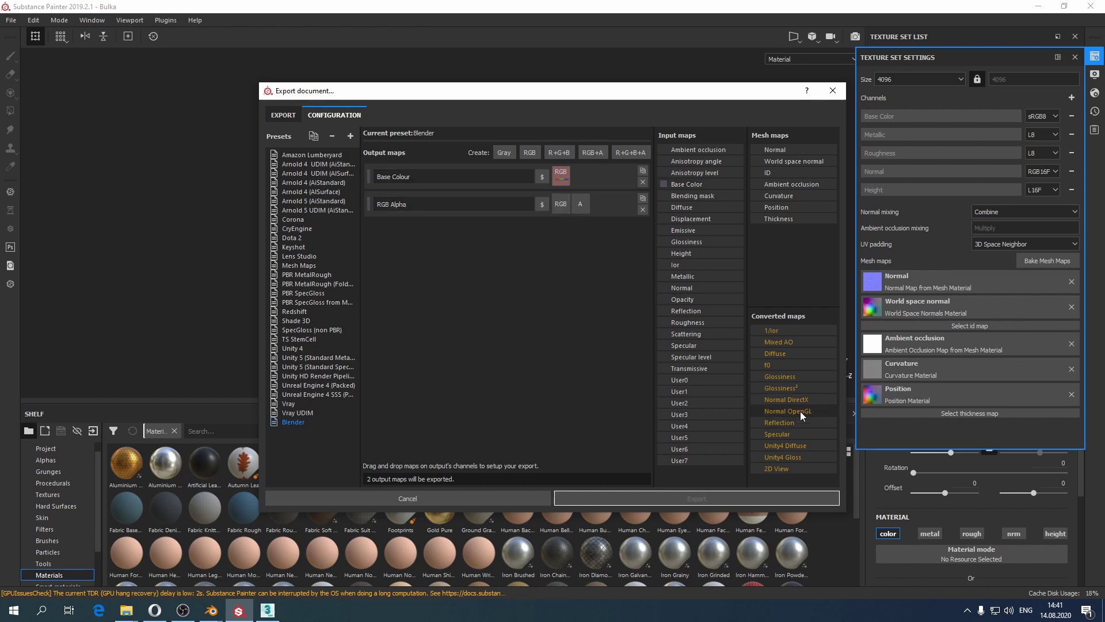
pyautogui.moveTo(800, 411); pyautogui.dragTo(560, 205)
pyautogui.click(603, 225)
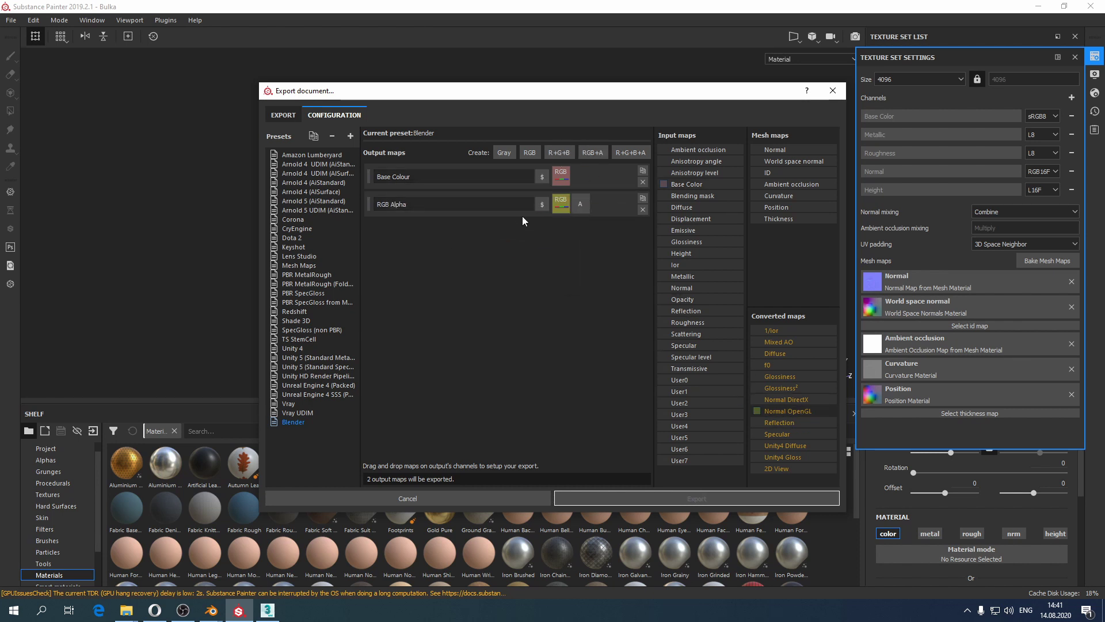
pyautogui.doubleClick(429, 205)
pyautogui.write('Normal')
pyautogui.press('Return')
# Step: Add a grayscale output map, assign the Roughness input map to its gray channel, and name it Roughness
pyautogui.click(504, 153)
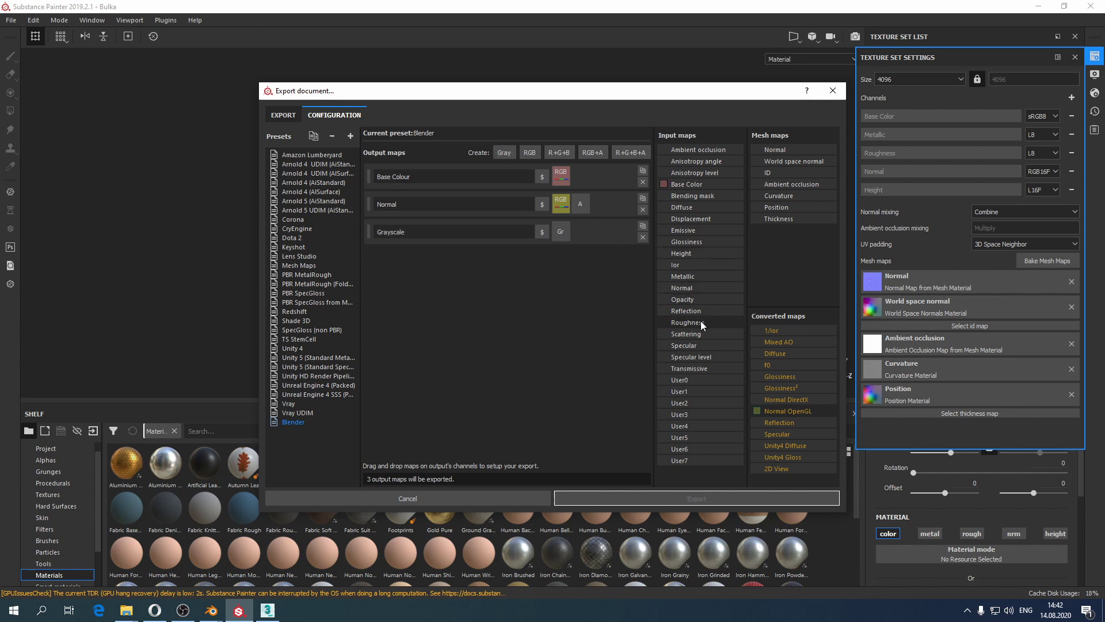
pyautogui.moveTo(700, 320); pyautogui.dragTo(562, 236)
pyautogui.click(602, 240)
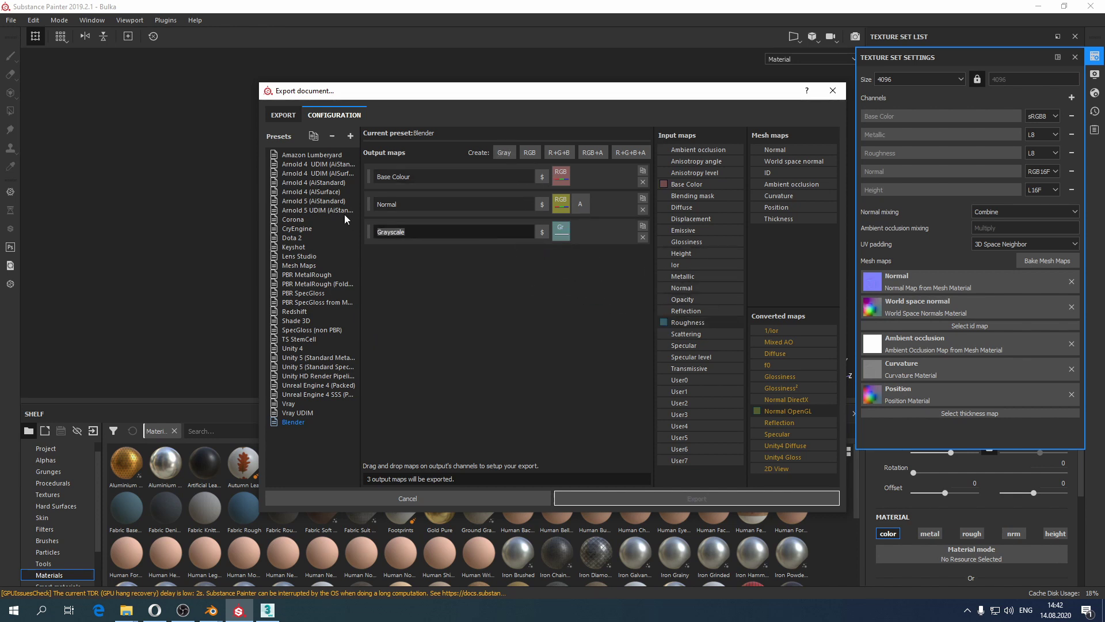
pyautogui.write('Roughness')
pyautogui.press('Return')
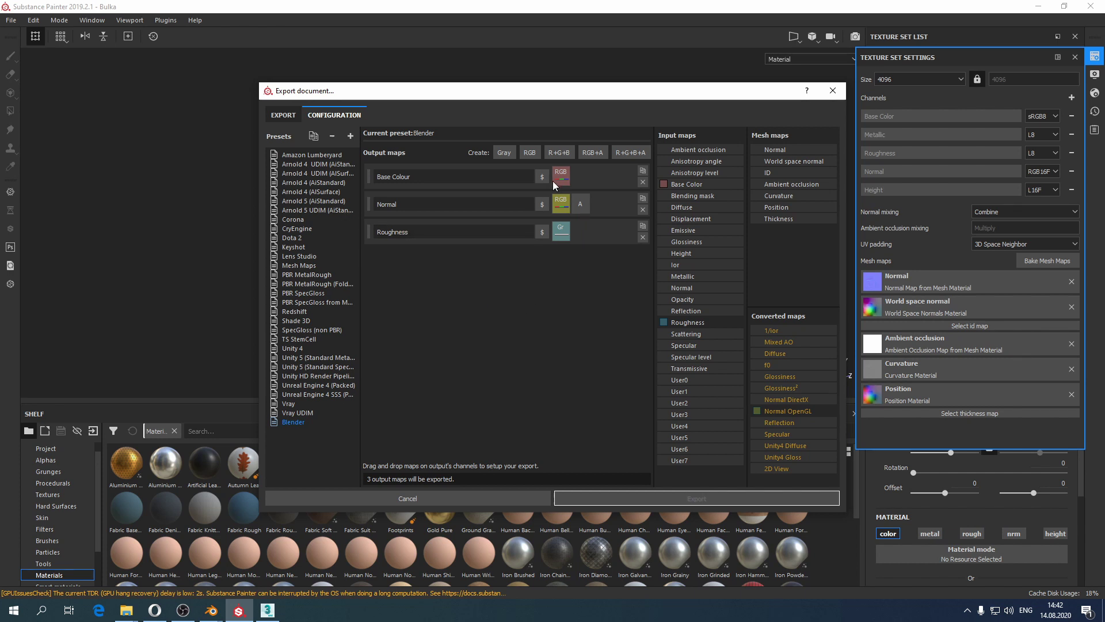
# Step: Add a grayscale output map to the Blender preset, name it Height, and assign the Height input map to it
pyautogui.click(504, 153)
pyautogui.write('Hei')
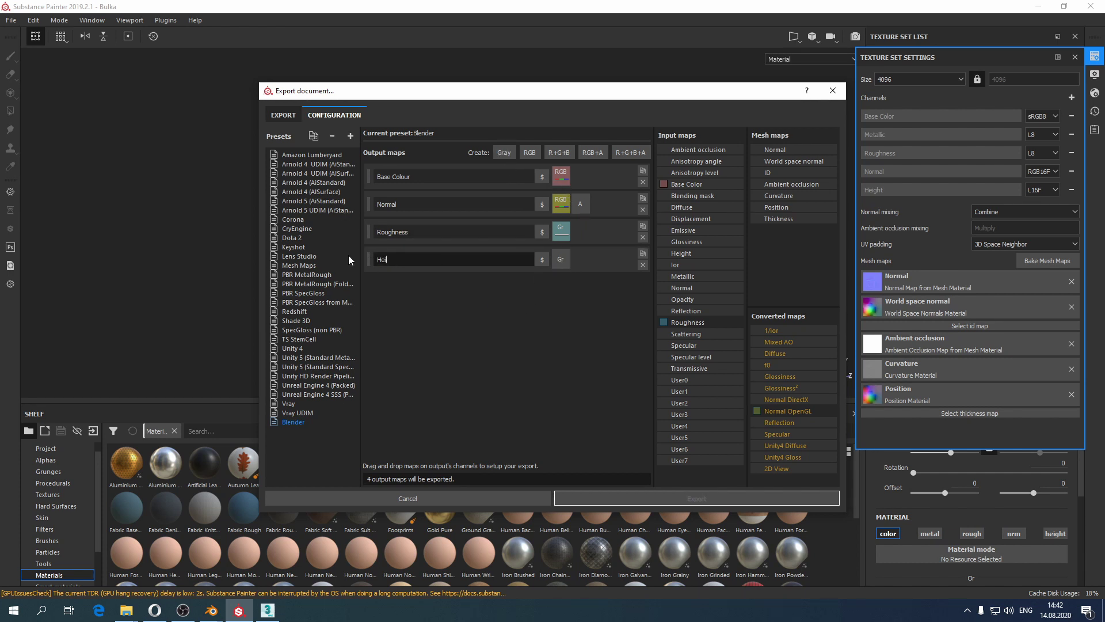
pyautogui.write('ght')
pyautogui.press('Return')
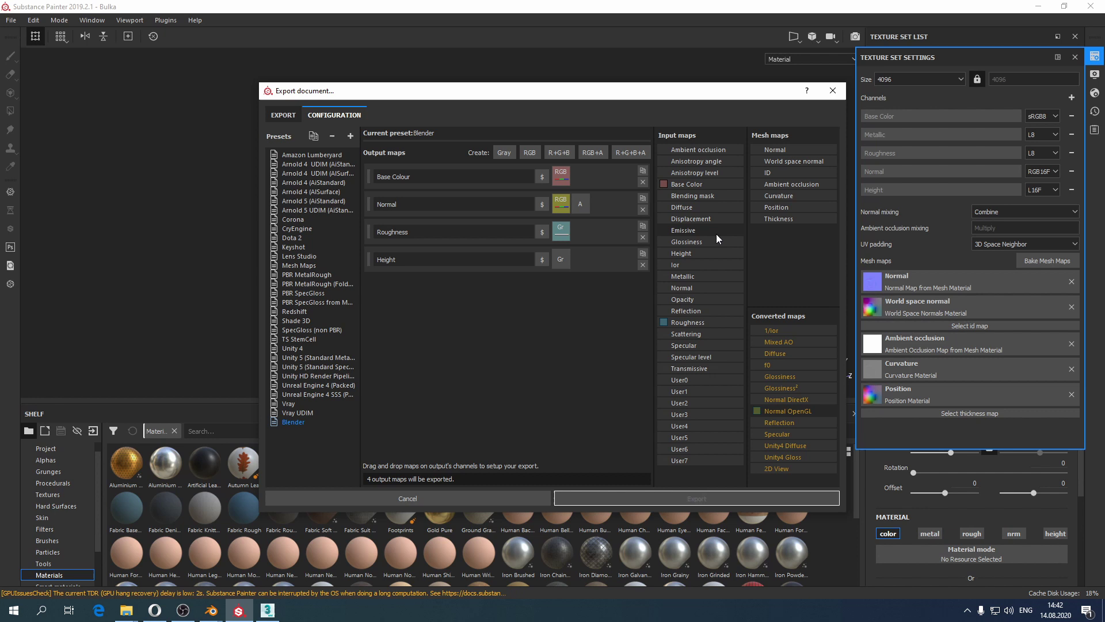
pyautogui.moveTo(710, 249); pyautogui.dragTo(584, 266)
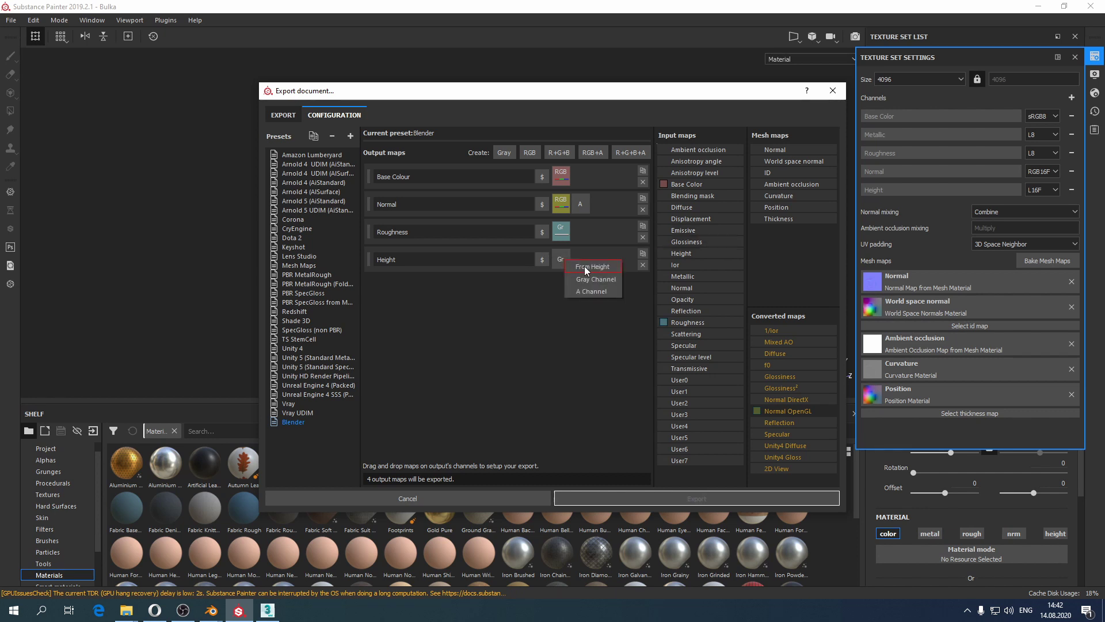
pyautogui.click(585, 266)
# Step: Exclude the None texture set from the export and select the Blender preset as the export configuration
pyautogui.click(283, 115)
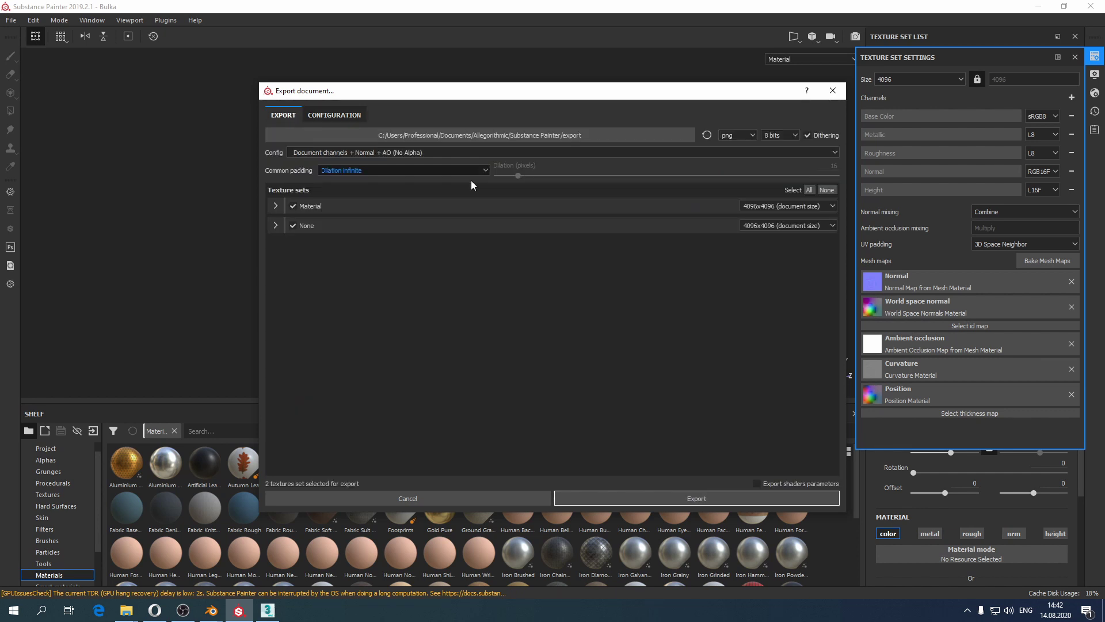
pyautogui.click(292, 225)
pyautogui.click(492, 153)
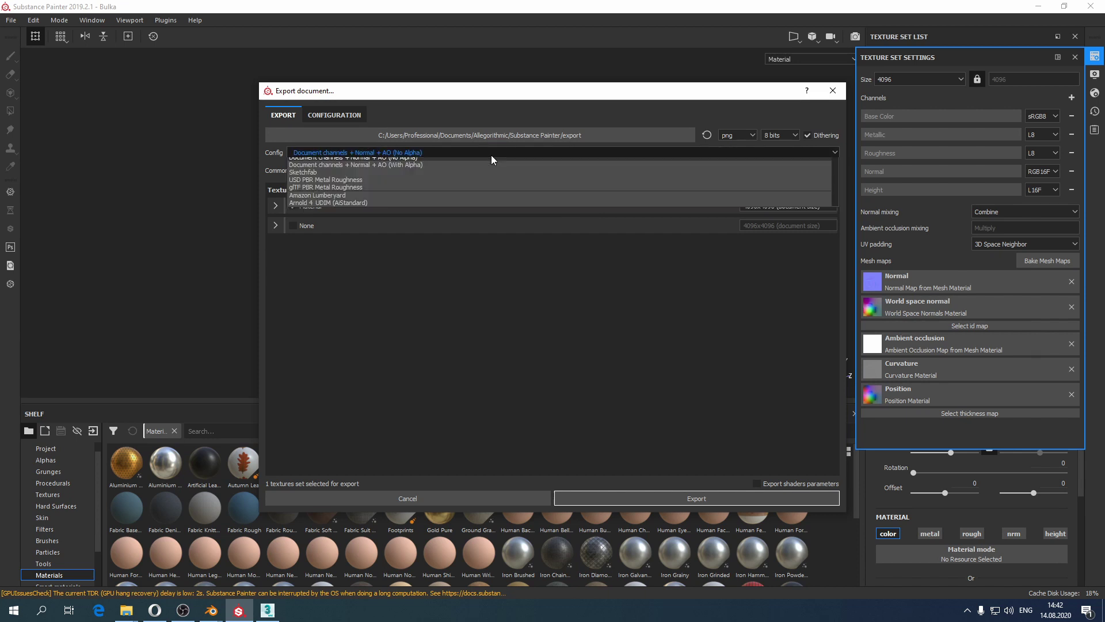
pyautogui.scroll(-5, 364, 199)
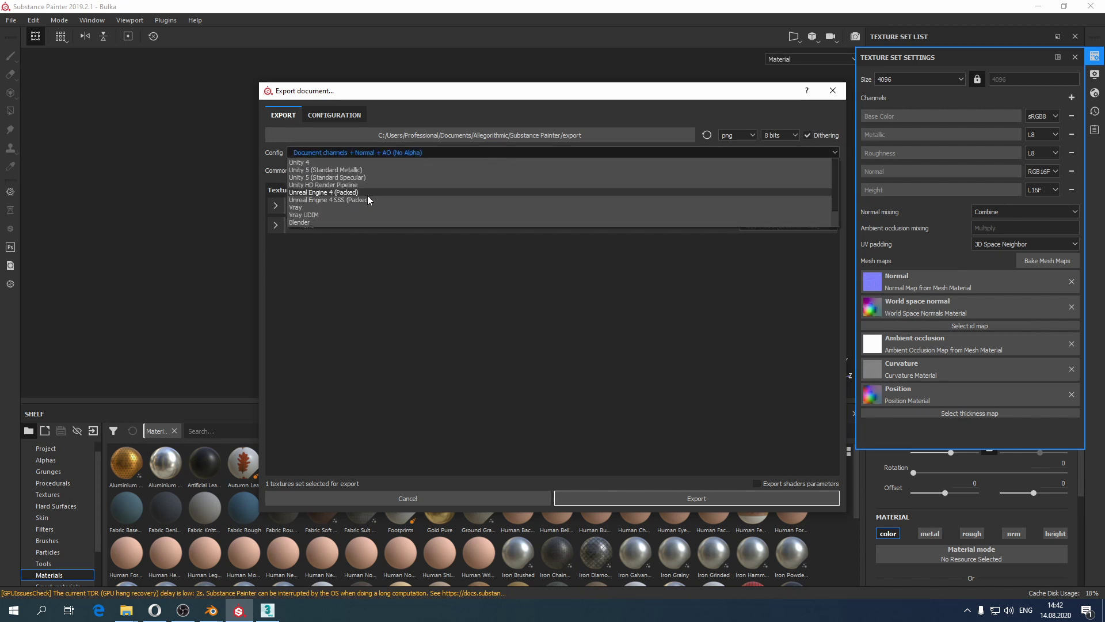
pyautogui.click(380, 222)
# Step: Keep the common padding at Dilation infinite and set the Material texture set's export size to 2048x2048
pyautogui.click(423, 171)
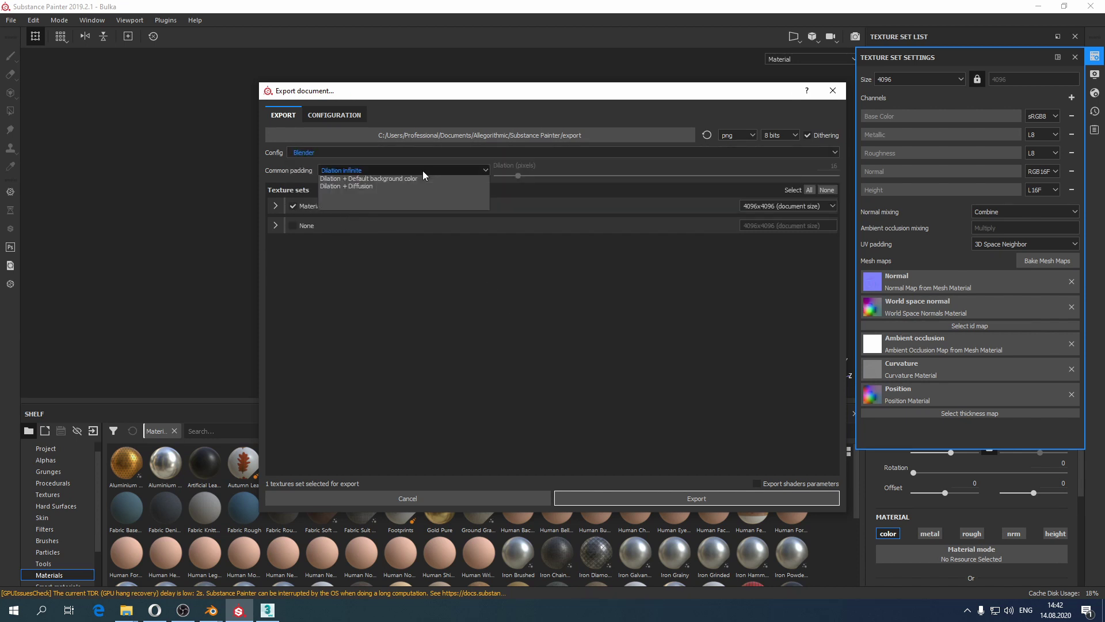
pyautogui.click(487, 169)
pyautogui.click(764, 206)
pyautogui.click(761, 231)
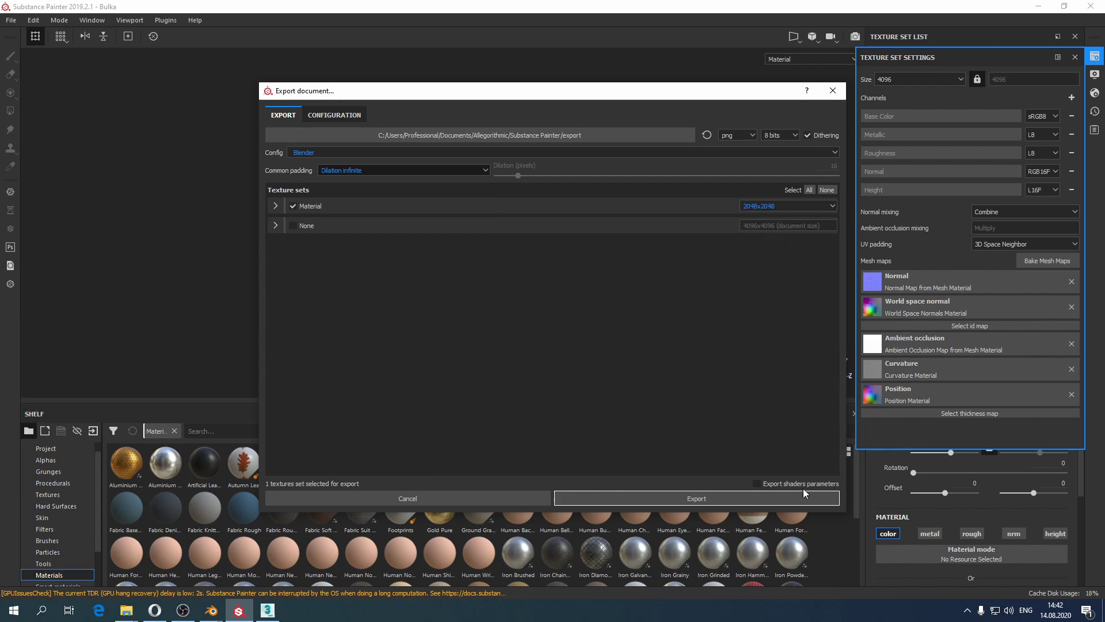